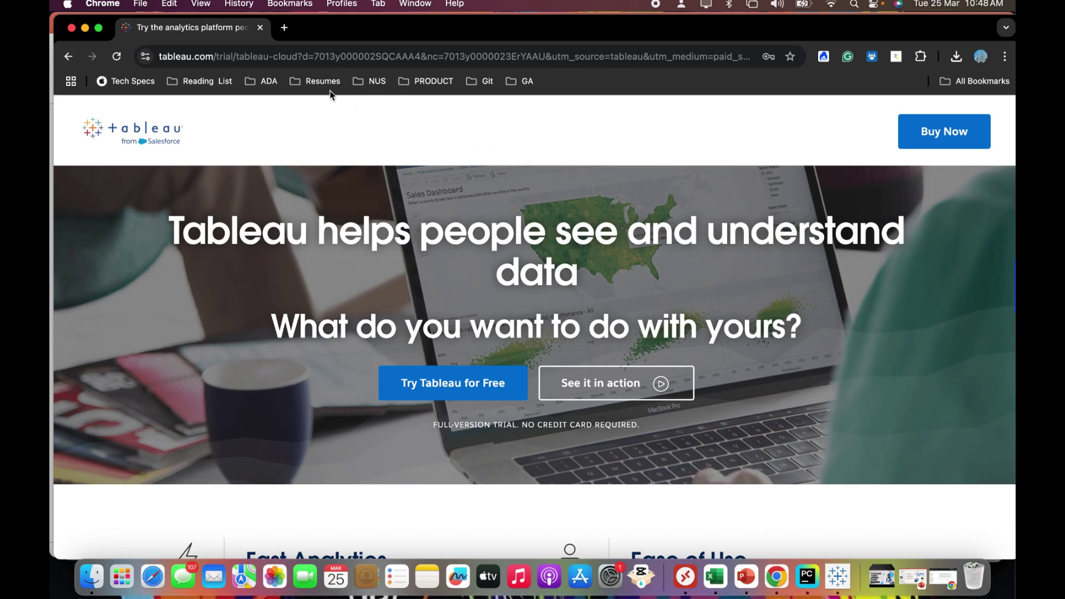
Search Google for 'tableau public' in a new tab and open Tableau's sponsored trial page.
{"action": "left_click", "coordinate": [284, 28]}
{"action": "type", "text": "tableau public"}
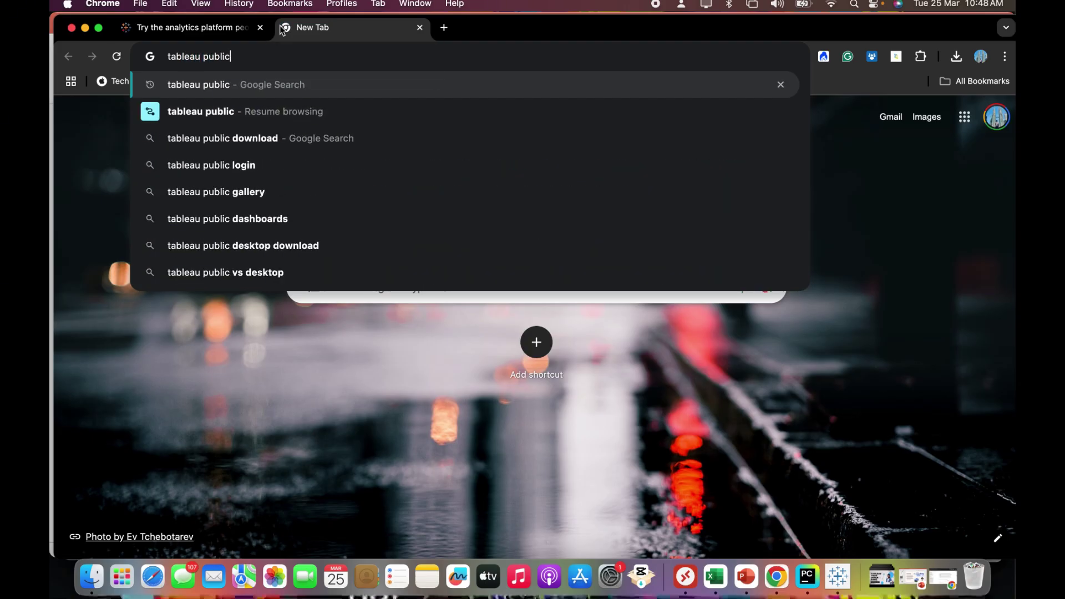
{"action": "key", "text": "Return"}
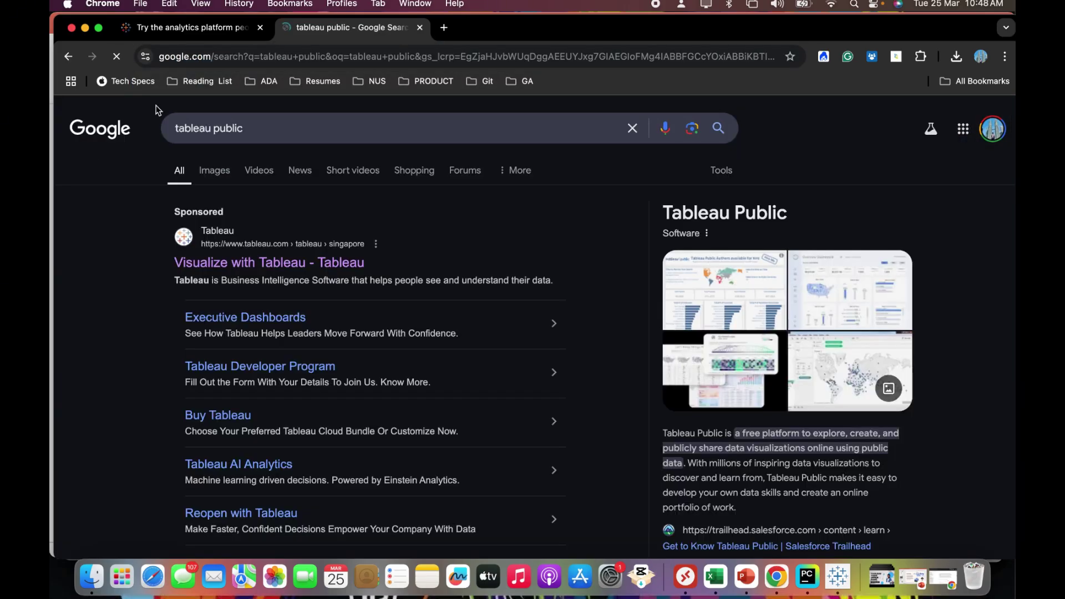
{"action": "left_click", "coordinate": [237, 264]}
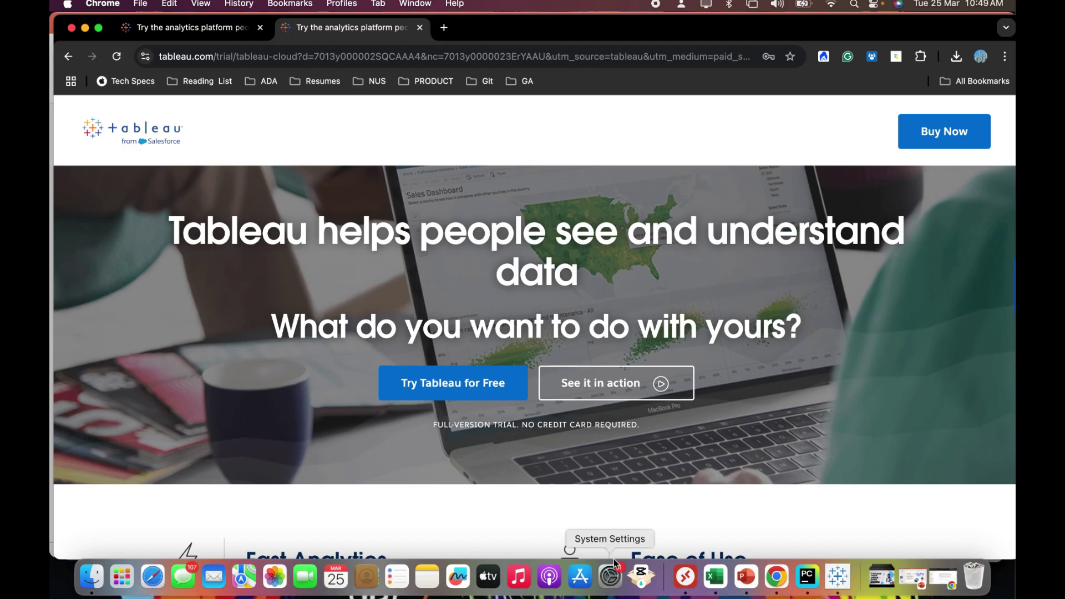
Bring the six airline CSV workbooks forward in Excel, ending on Total Operating Fleet.
{"action": "left_click", "coordinate": [716, 578]}
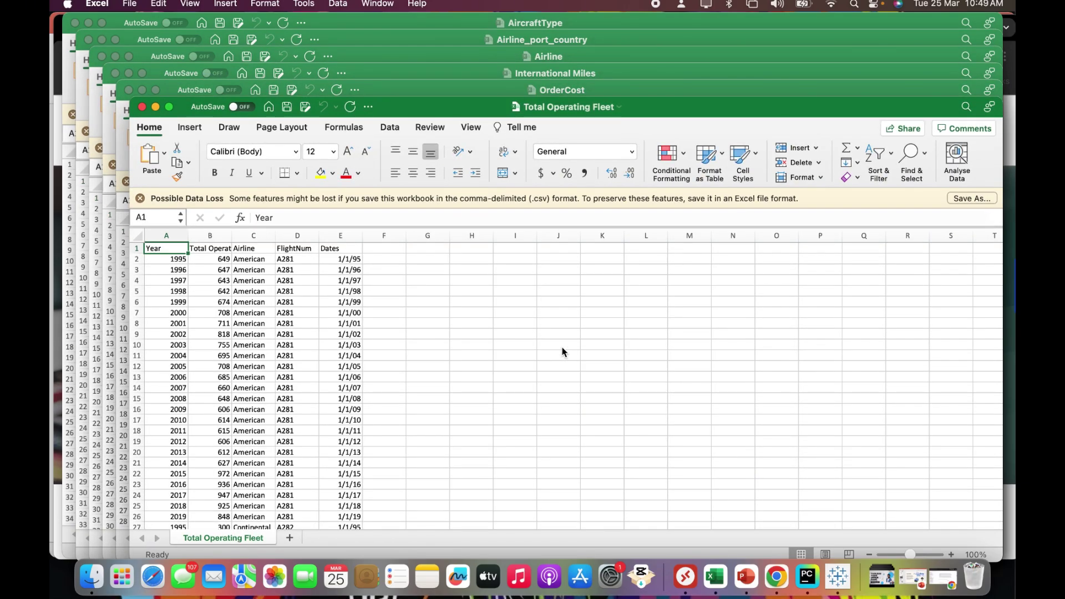
Connect Tableau Public to Total Operating Fleet.csv from the Data folder as a text file.
{"action": "left_click", "coordinate": [838, 579]}
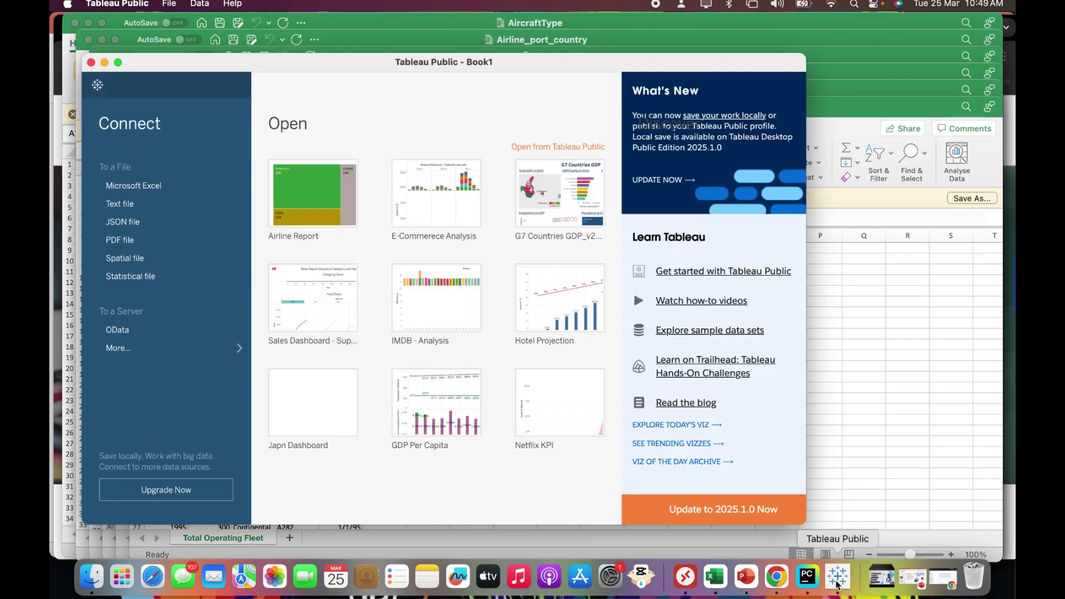
{"action": "key", "text": "super+Tab"}
{"action": "key", "text": "super+Tab"}
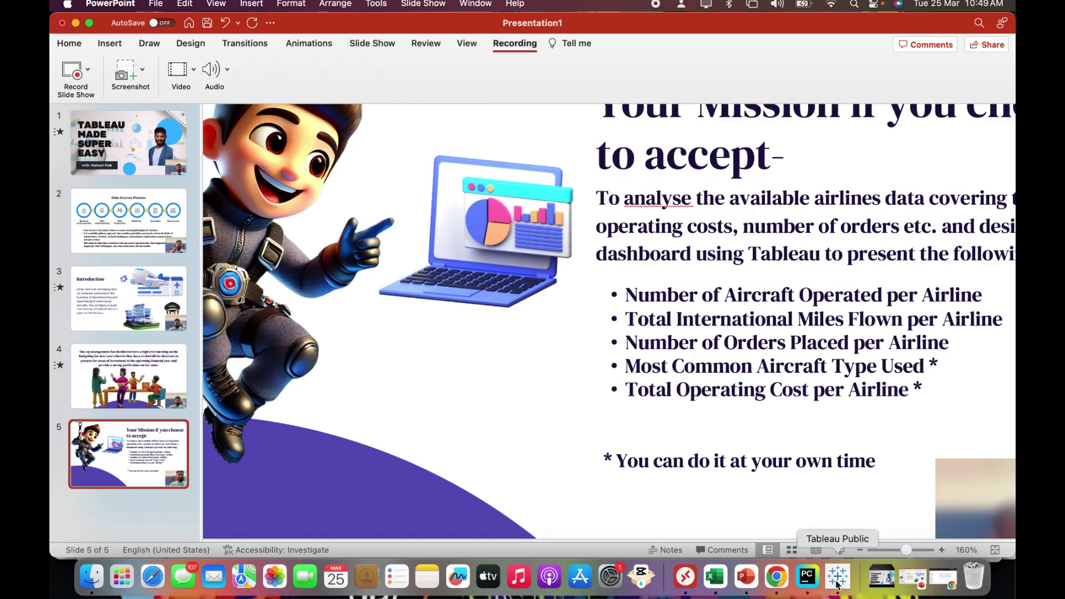
{"action": "key", "text": "super+Tab"}
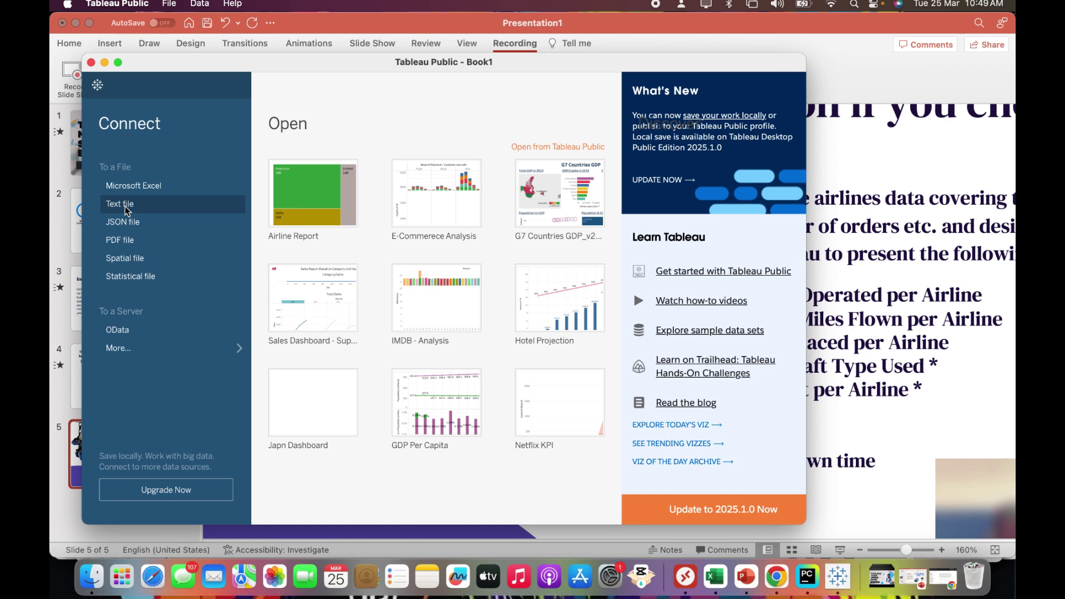
{"action": "left_click", "coordinate": [128, 206]}
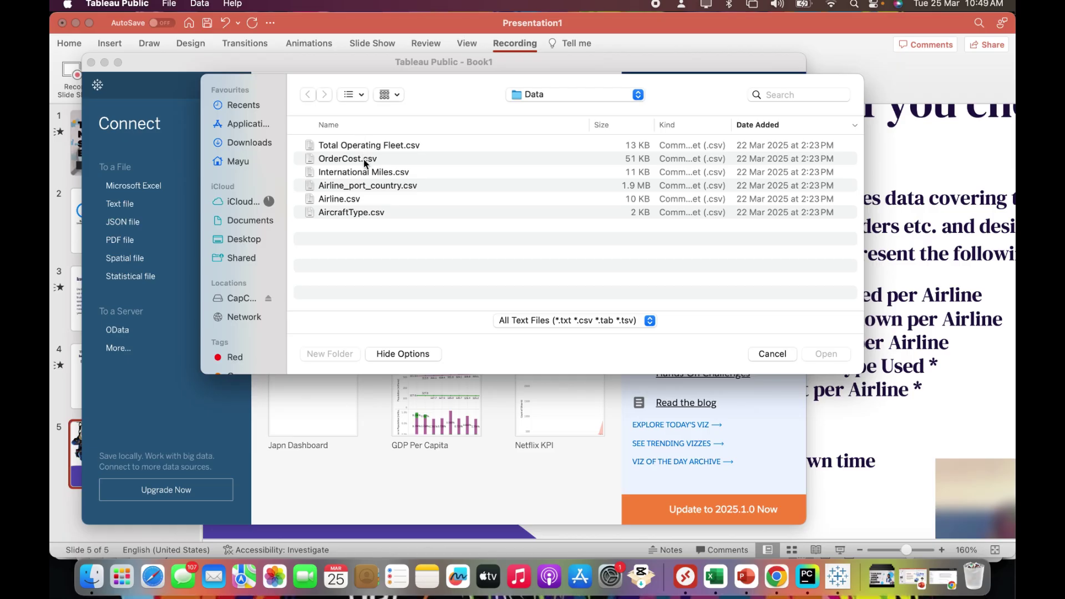
{"action": "left_click", "coordinate": [361, 147]}
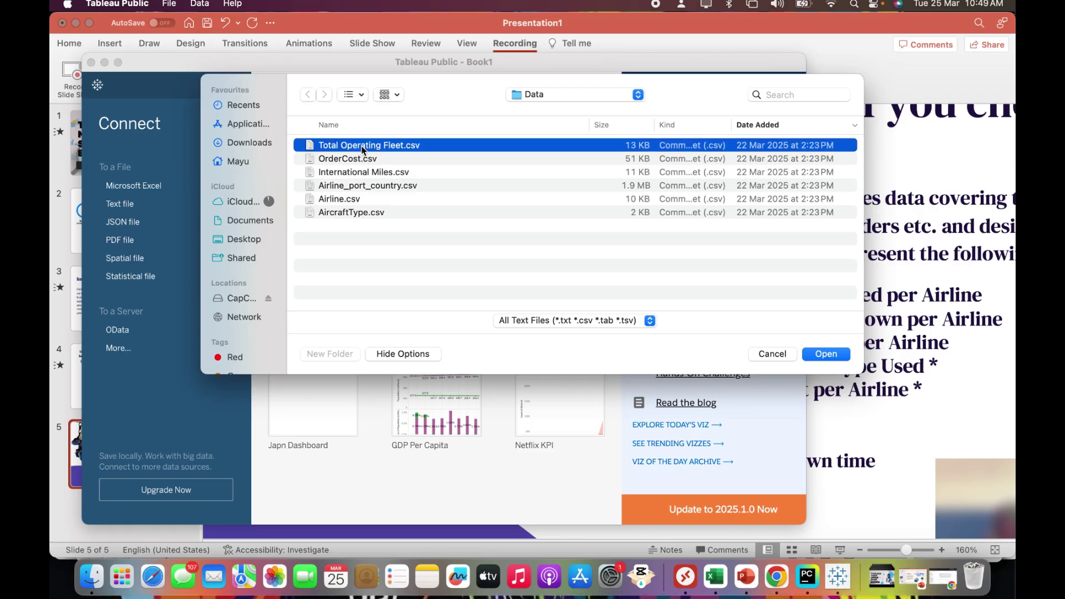
{"action": "key", "text": "cmd+Tab"}
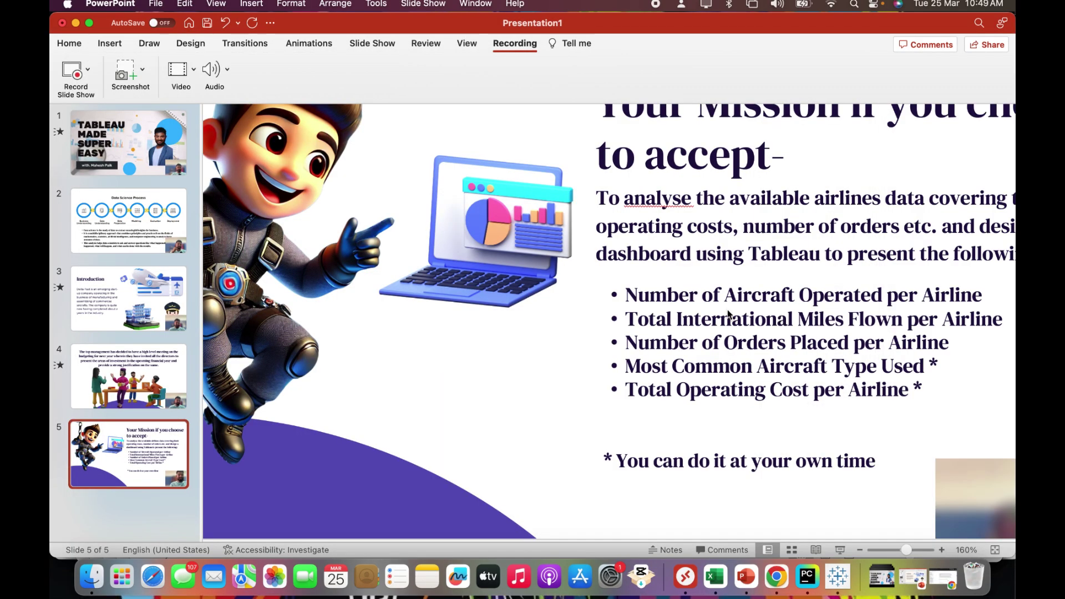
{"action": "key", "text": "super+Tab"}
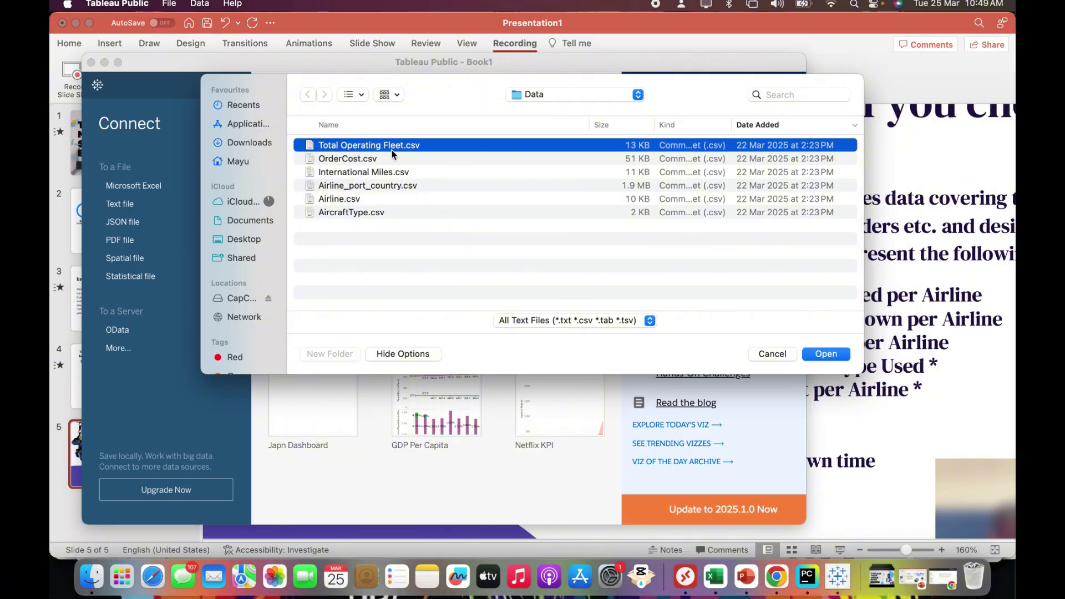
{"action": "left_click", "coordinate": [822, 355]}
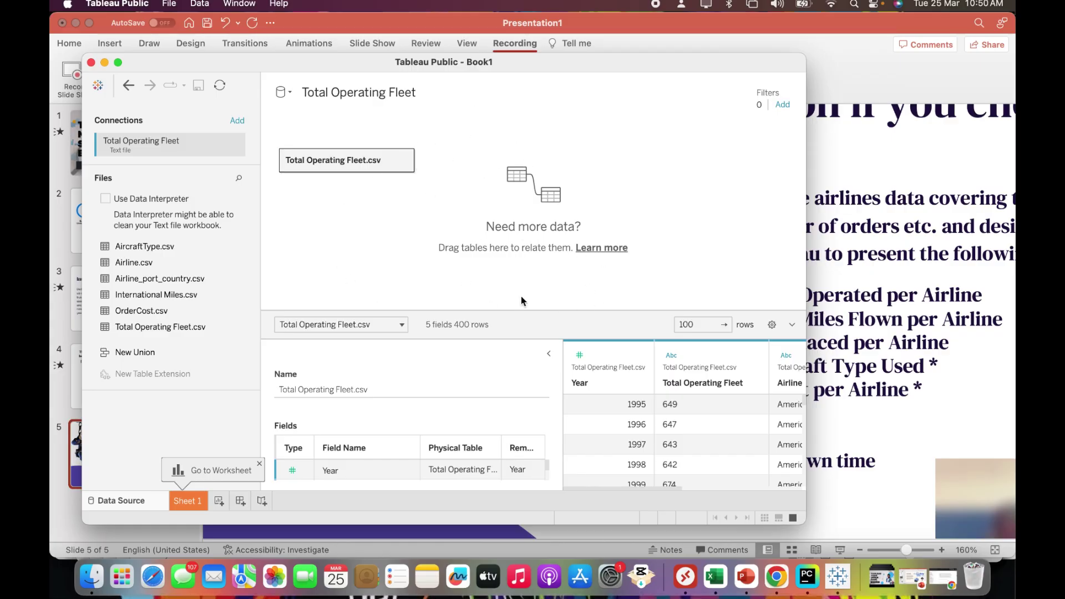
Enlarge the data preview area and collapse the table details to widen the grid.
{"action": "left_click_drag", "start_coordinate": [521, 310], "coordinate": [521, 218]}
{"action": "scroll", "coordinate": [385, 423], "scroll_direction": "down", "scroll_amount": 2}
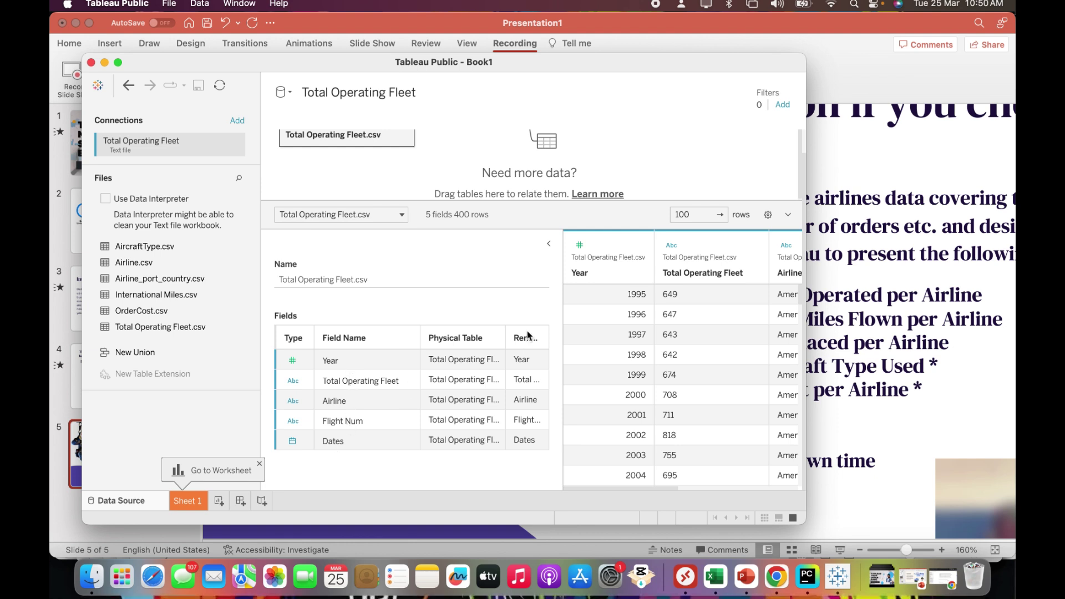
{"action": "left_click", "coordinate": [548, 244]}
{"action": "scroll", "coordinate": [521, 413], "scroll_direction": "down", "scroll_amount": 4}
{"action": "scroll", "coordinate": [524, 415], "scroll_direction": "up", "scroll_amount": 5}
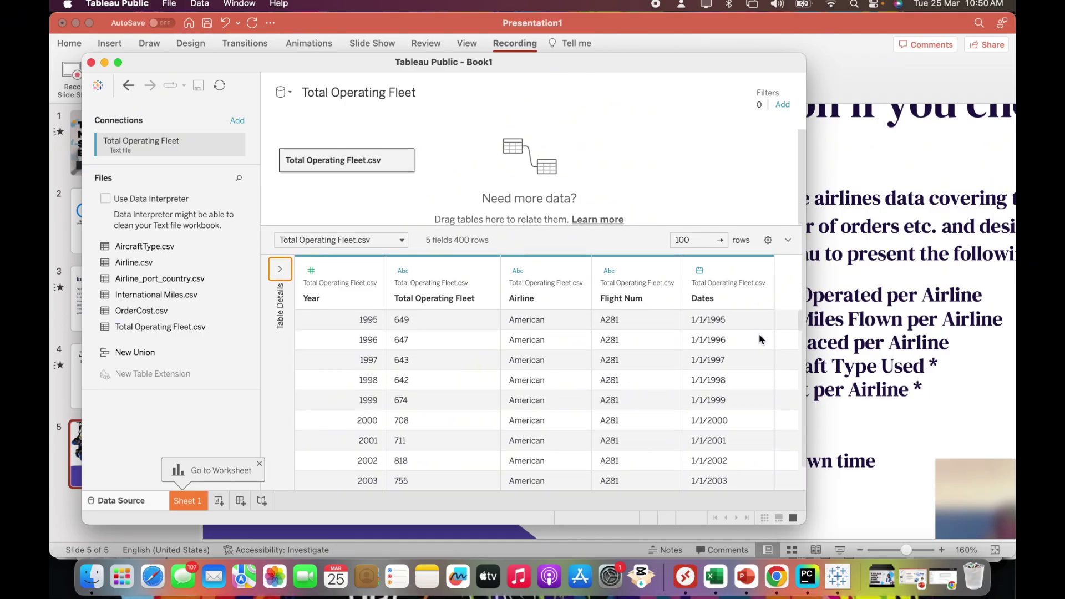
Check the data types of Dates, Flight Num, Airline and Total Operating Fleet without changing them.
{"action": "left_click", "coordinate": [699, 271]}
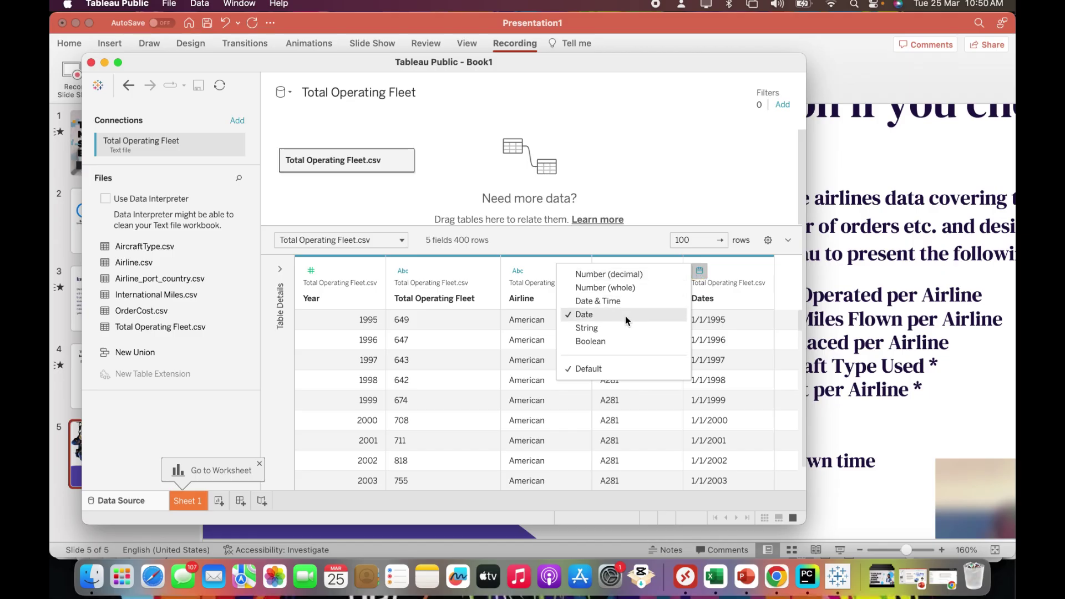
{"action": "left_click", "coordinate": [746, 274]}
{"action": "left_click", "coordinate": [609, 271]}
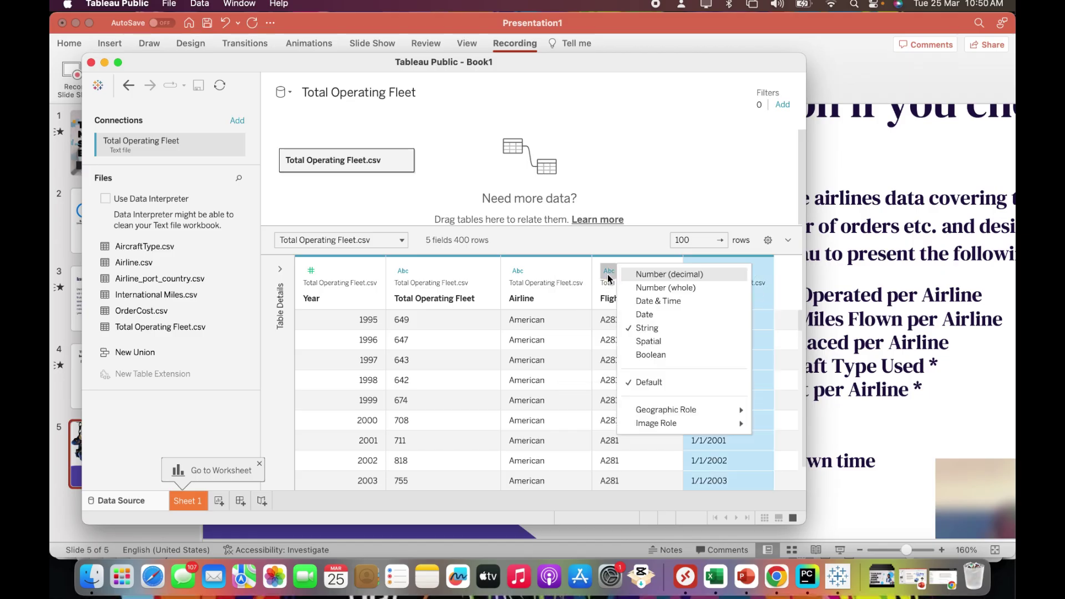
{"action": "left_click", "coordinate": [516, 273]}
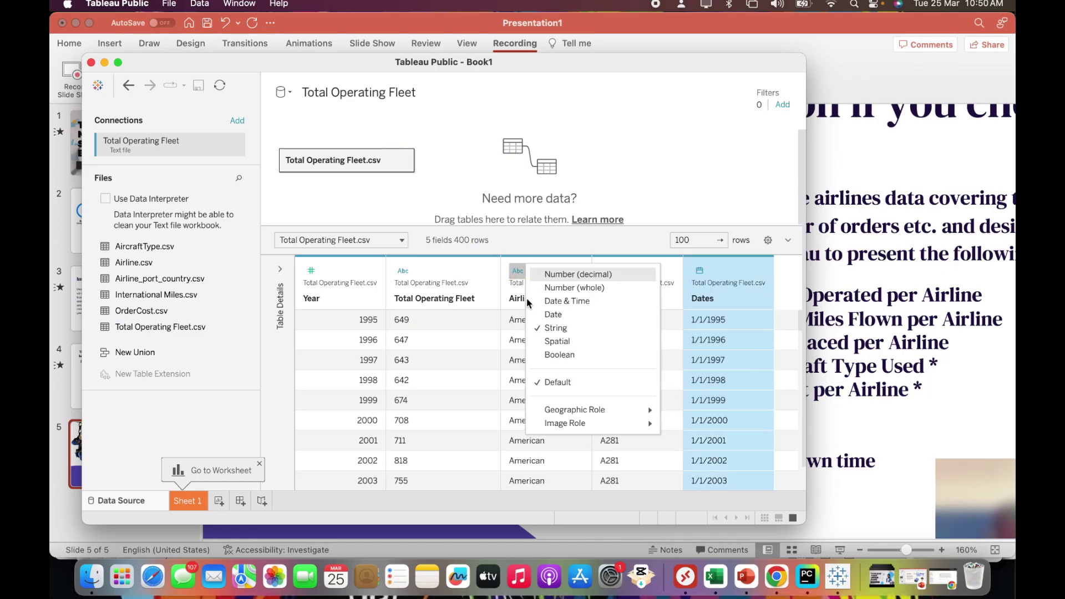
{"action": "left_click", "coordinate": [403, 271]}
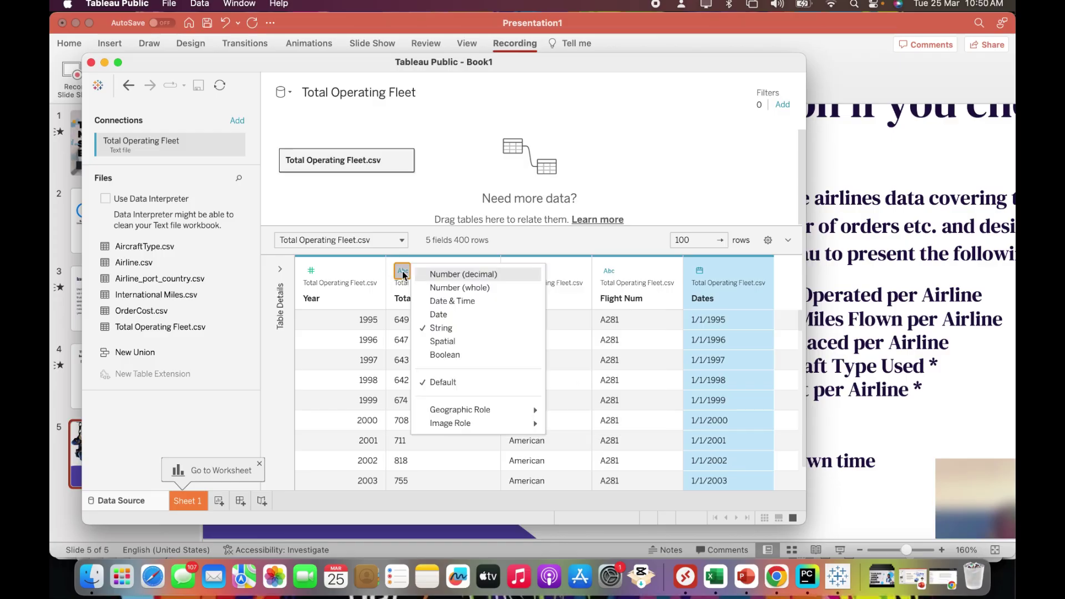
{"action": "left_click", "coordinate": [394, 293]}
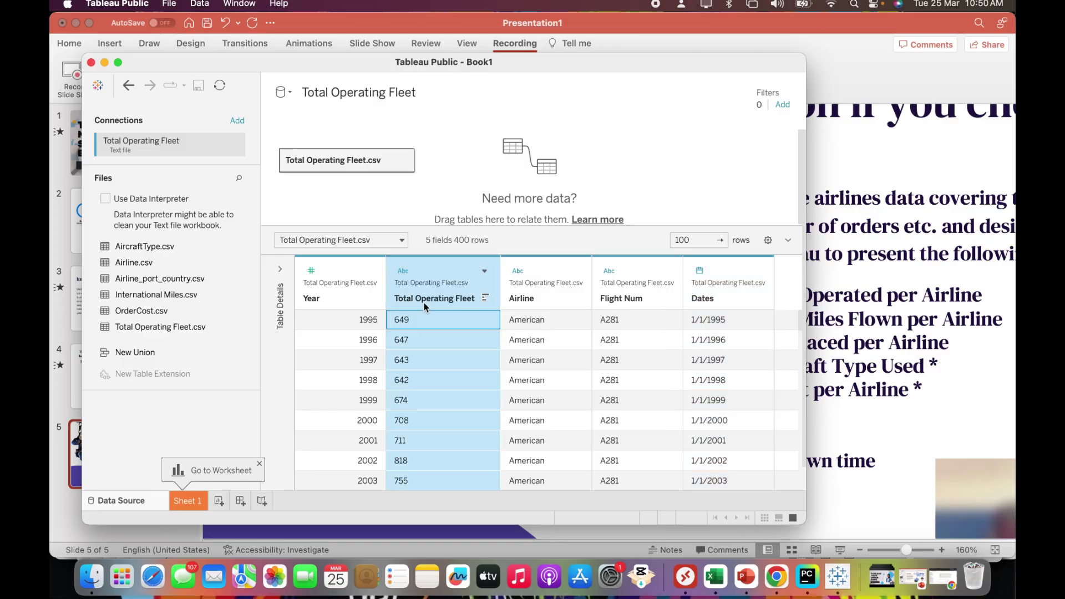
Change Total Operating Fleet to Number (whole) and go to Sheet 1.
{"action": "left_click", "coordinate": [403, 272]}
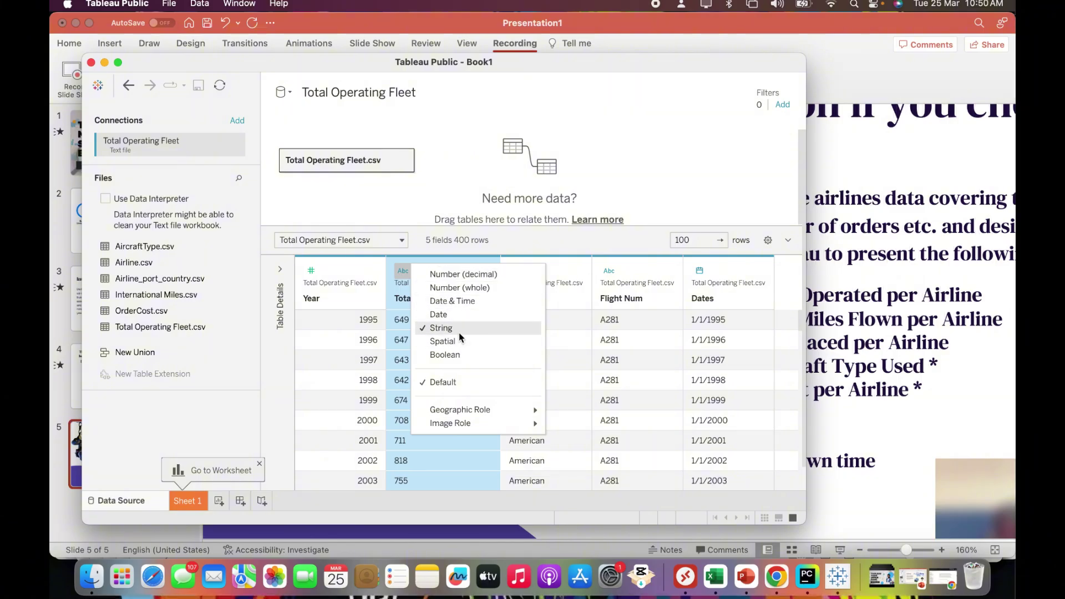
{"action": "left_click", "coordinate": [459, 287]}
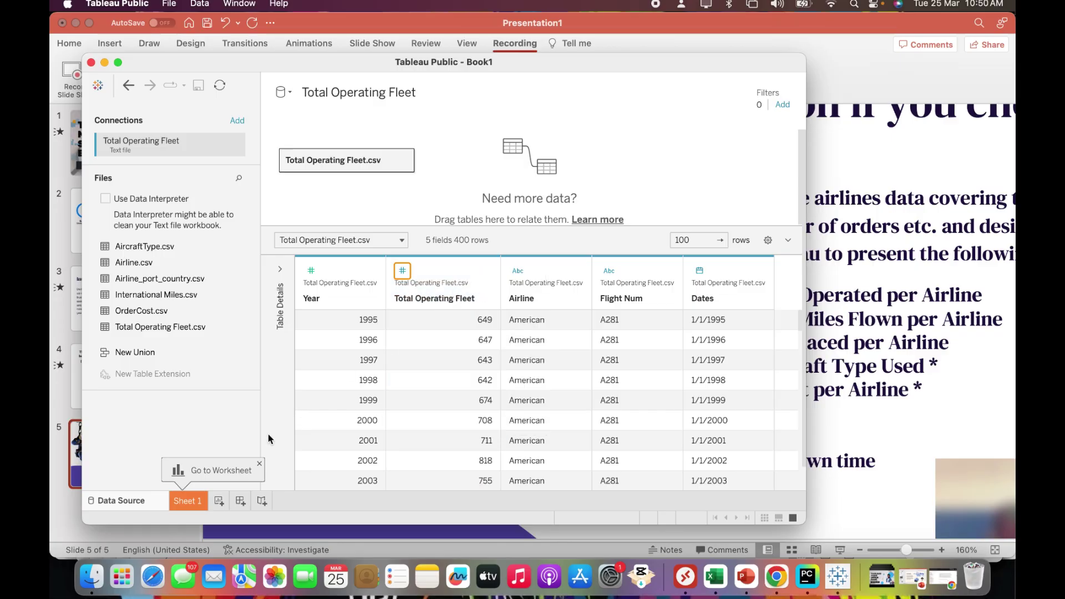
{"action": "left_click", "coordinate": [195, 501]}
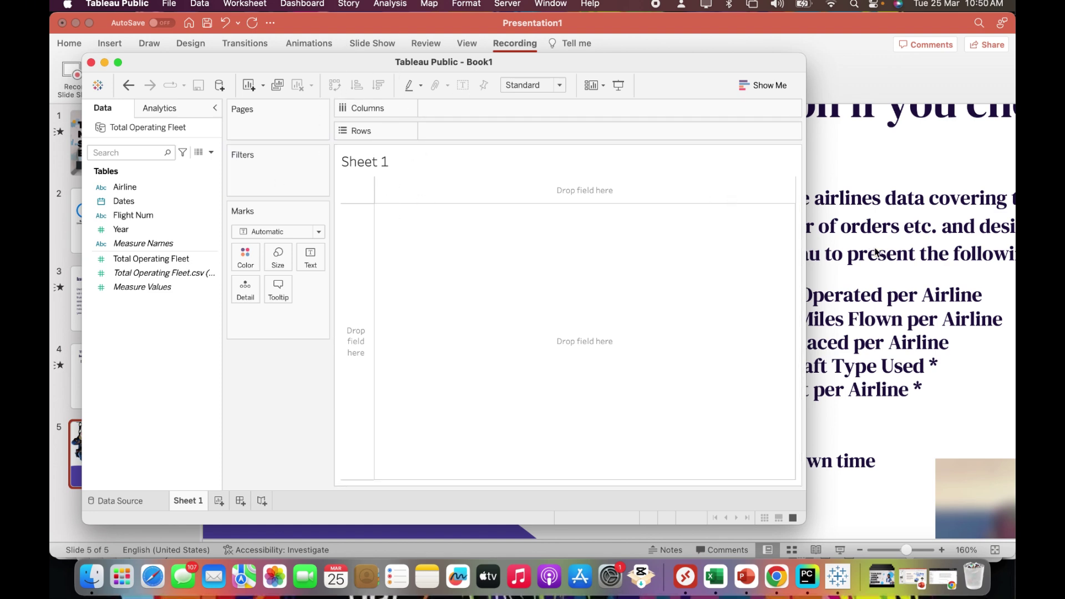
Build bars with Airline on Columns and SUM(Total Operating Fleet) on Rows.
{"action": "left_click", "coordinate": [842, 264]}
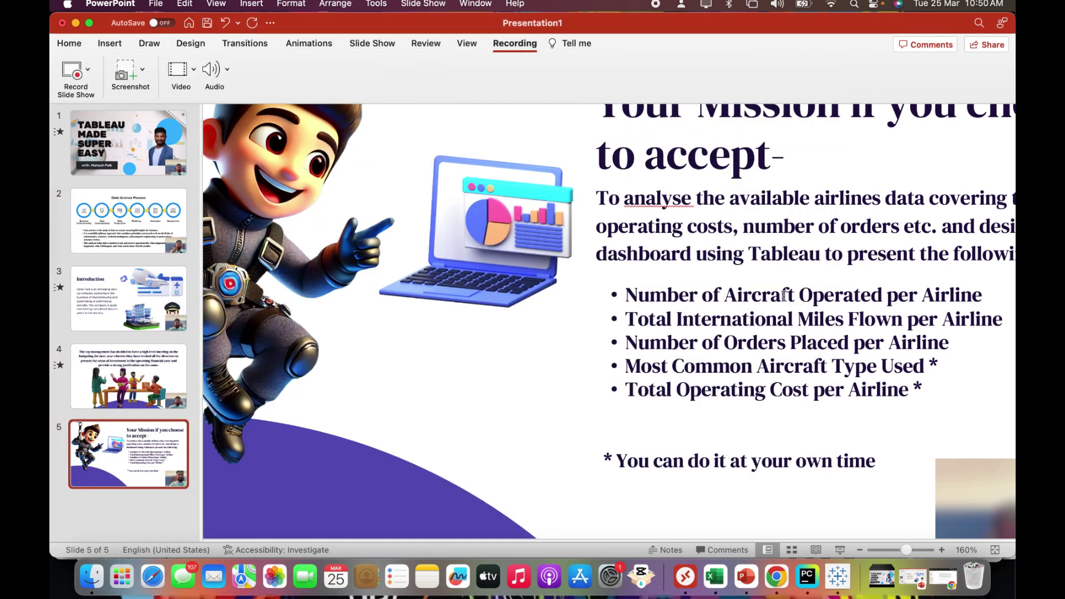
{"action": "key", "text": "super+Tab"}
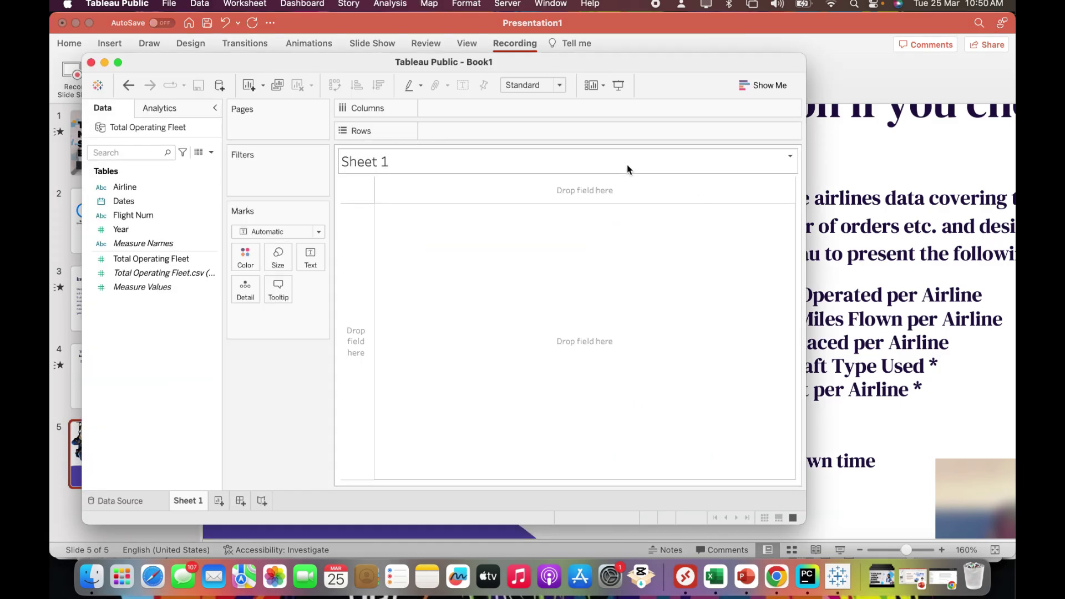
{"action": "left_click_drag", "start_coordinate": [124, 186], "coordinate": [441, 111]}
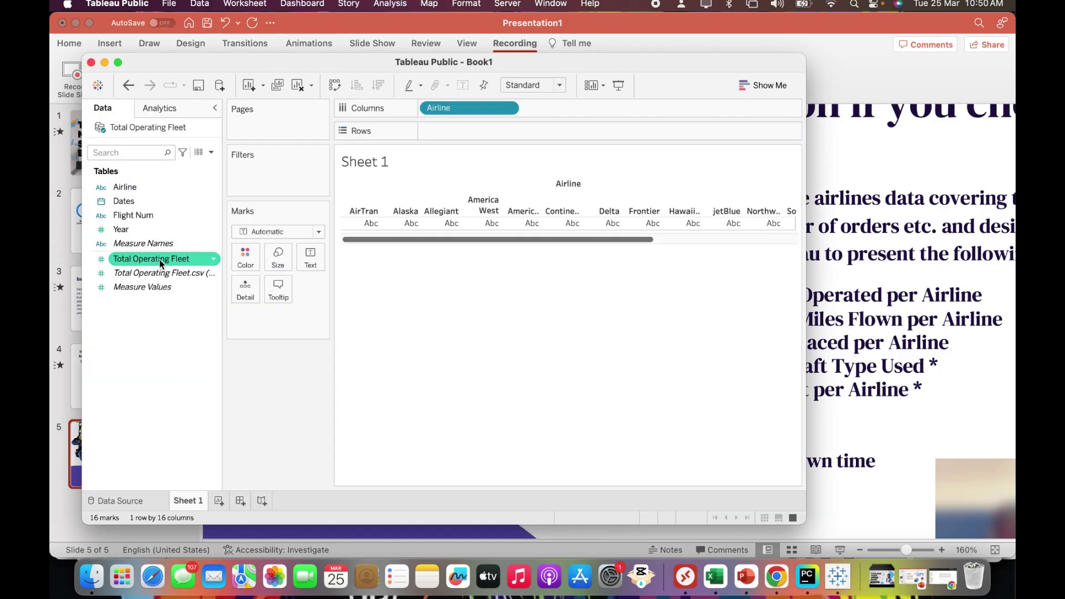
{"action": "left_click_drag", "start_coordinate": [159, 260], "coordinate": [474, 133]}
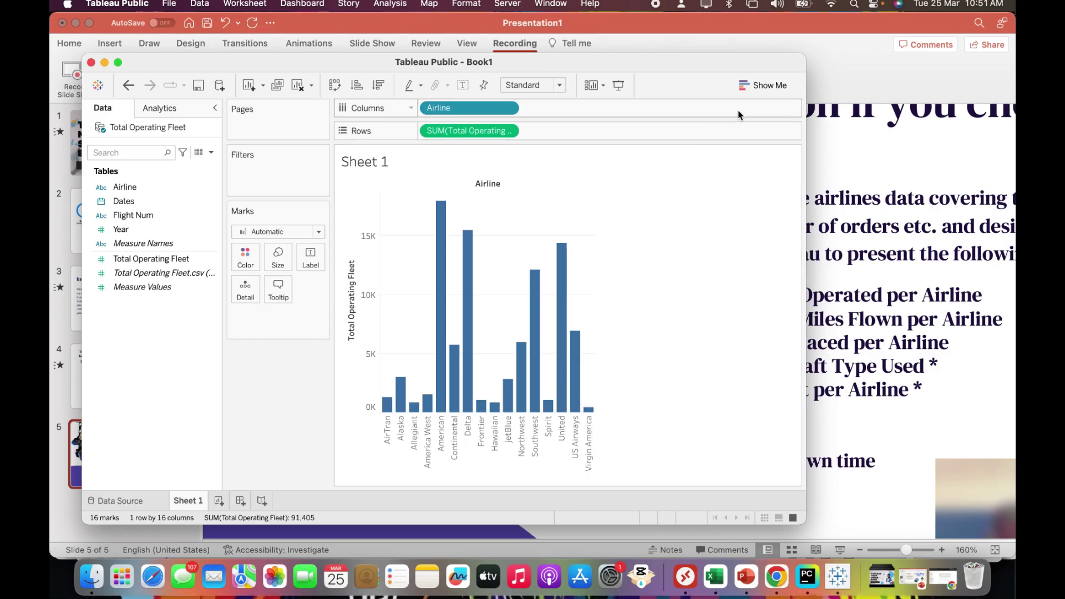
{"action": "left_click", "coordinate": [750, 89]}
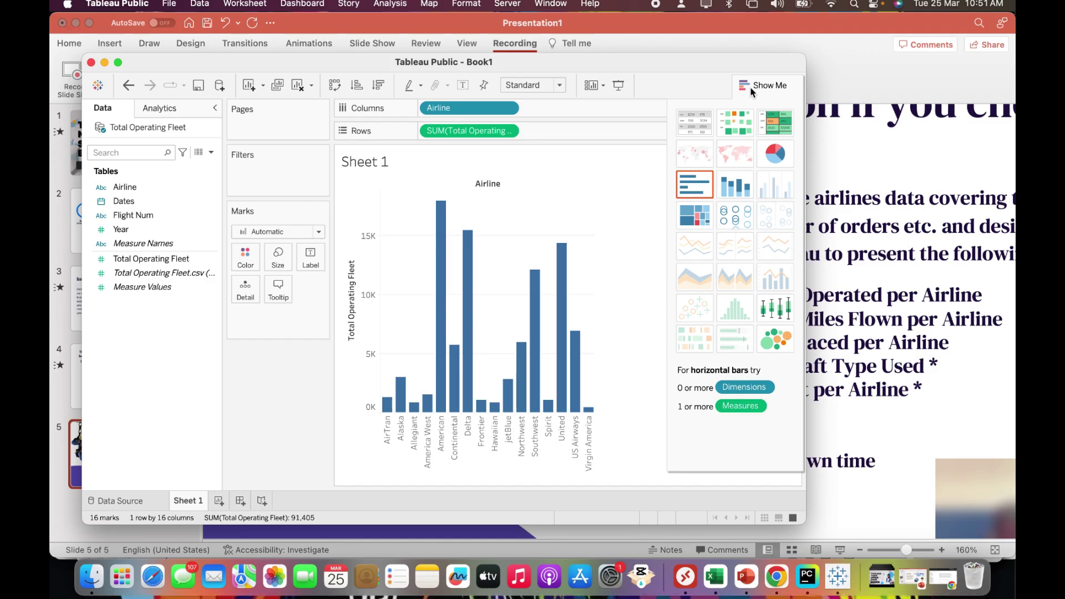
Switch the airline fleet bars to the treemap chart type and close Show Me.
{"action": "left_click", "coordinate": [697, 221]}
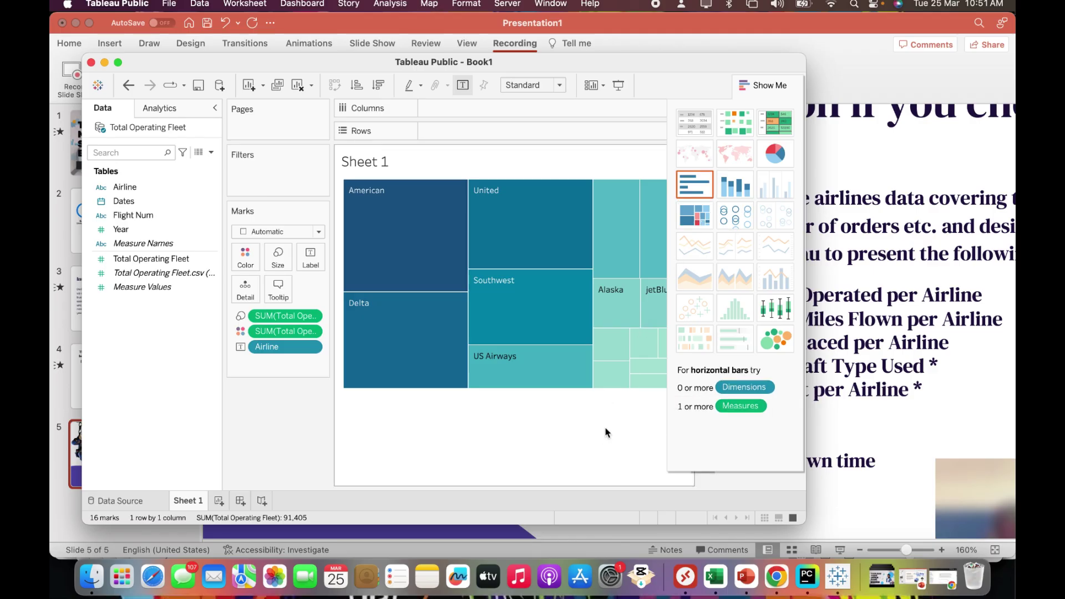
{"action": "left_click", "coordinate": [770, 86]}
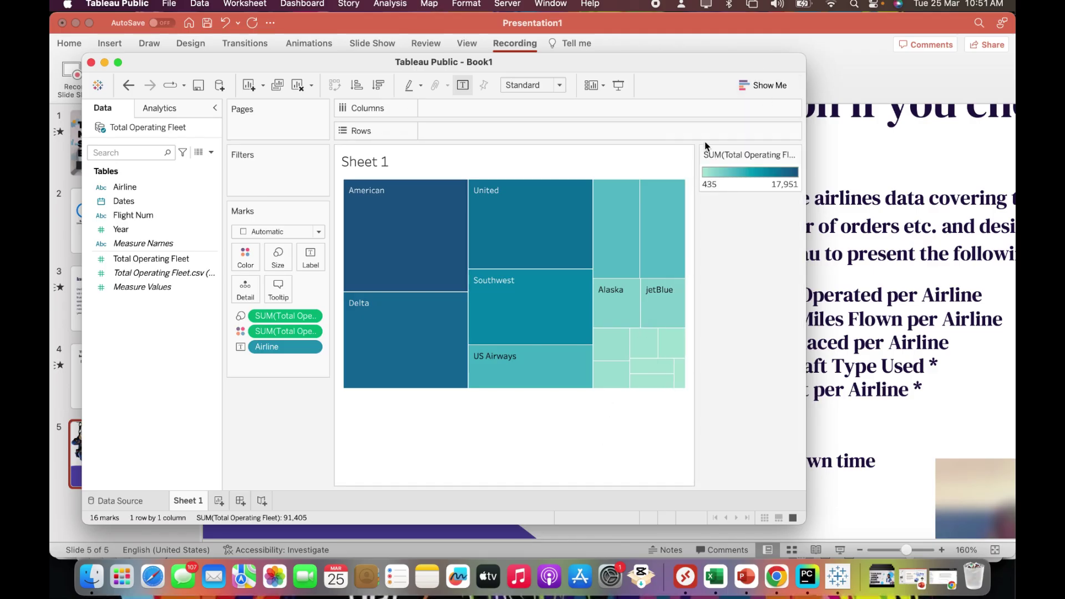
{"action": "mouse_move", "coordinate": [627, 349]}
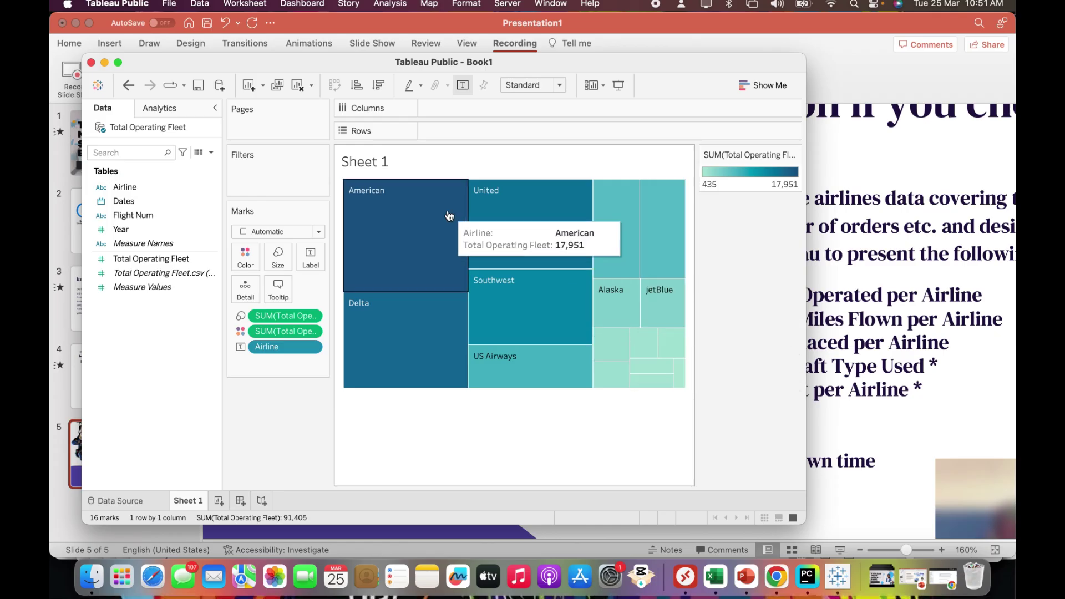
Add an Airline filter keeping the top 5 by SUM(Total Operating Fleet).
{"action": "left_click_drag", "start_coordinate": [133, 194], "coordinate": [260, 182]}
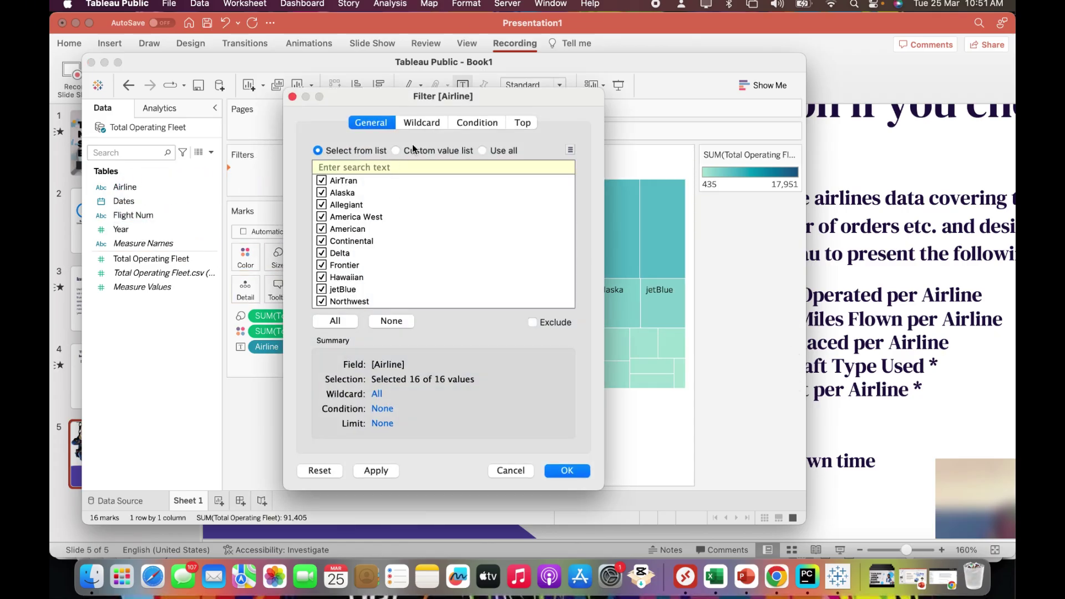
{"action": "left_click", "coordinate": [521, 123]}
{"action": "left_click", "coordinate": [318, 159]}
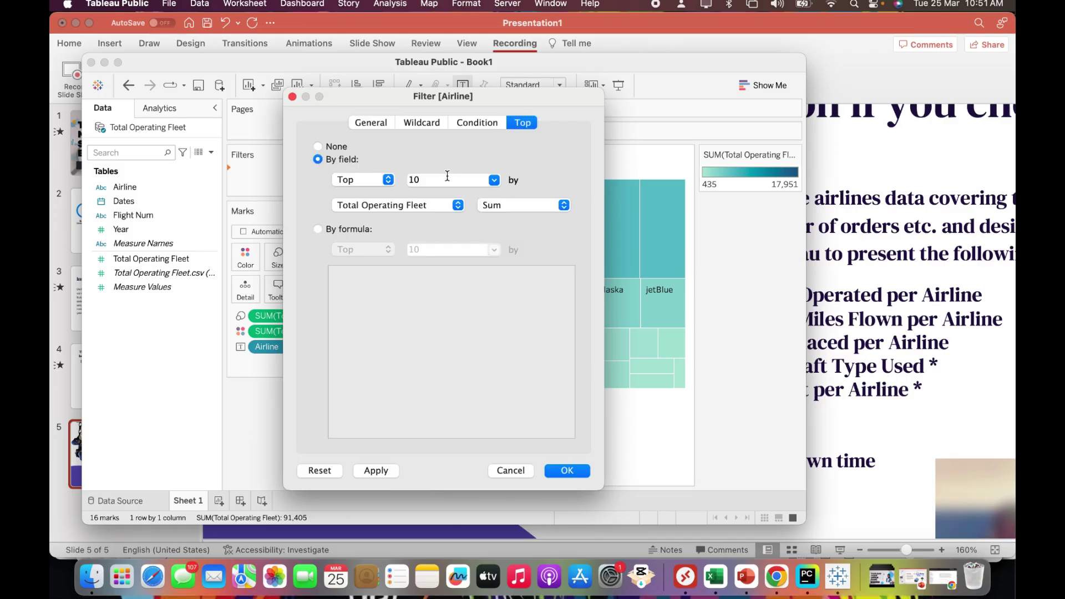
{"action": "left_click", "coordinate": [444, 177]}
{"action": "double_click", "coordinate": [444, 178]}
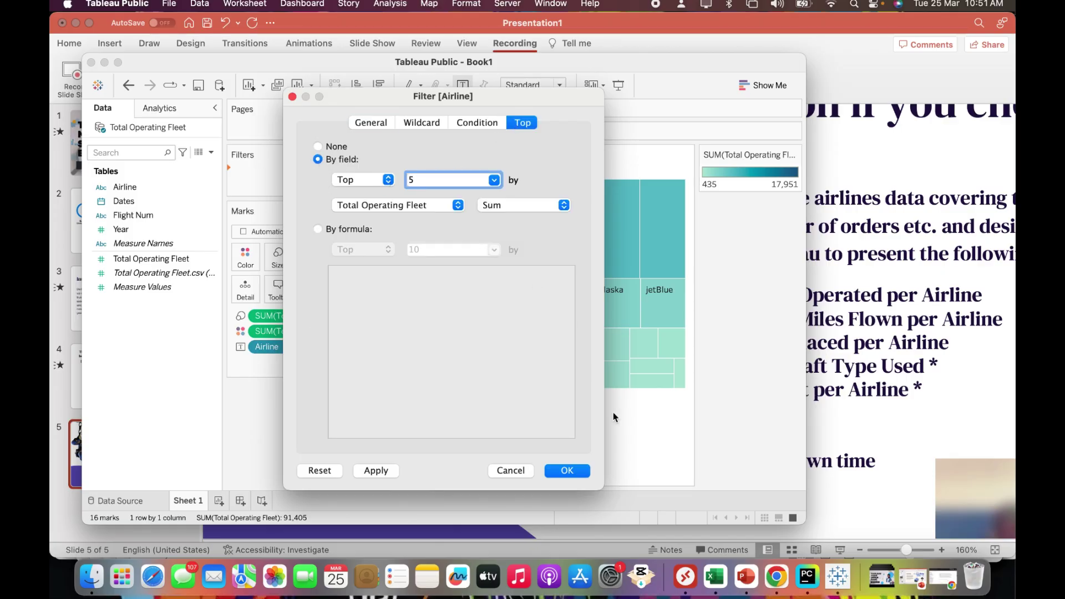
{"action": "left_click", "coordinate": [566, 471]}
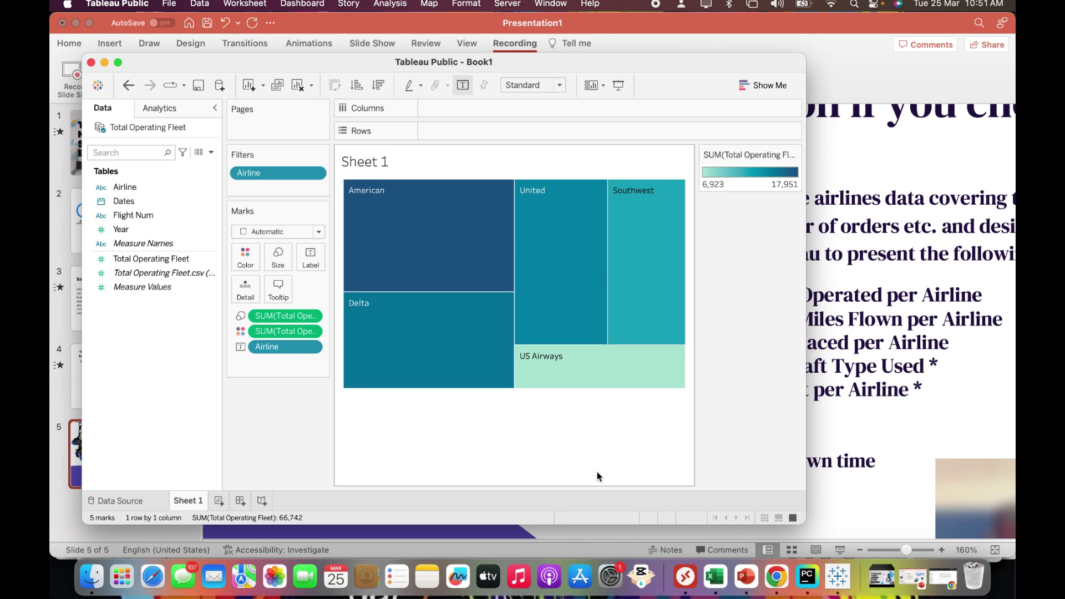
Put Total Operating Fleet on Label to show fleet values on the treemap blocks.
{"action": "left_click", "coordinate": [169, 231]}
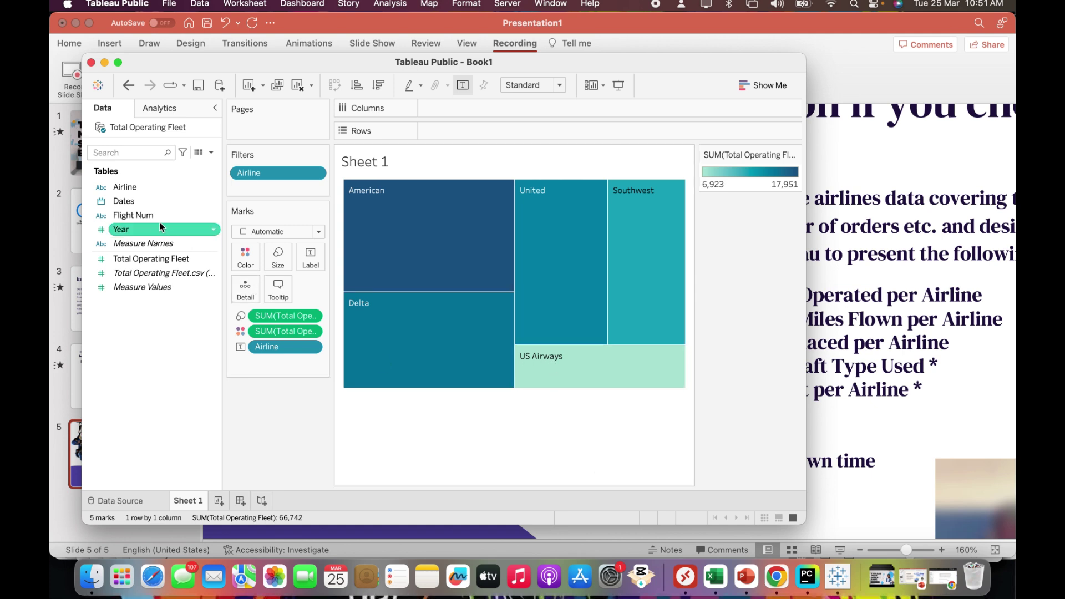
{"action": "left_click", "coordinate": [149, 258]}
{"action": "left_click_drag", "start_coordinate": [148, 258], "coordinate": [310, 259]}
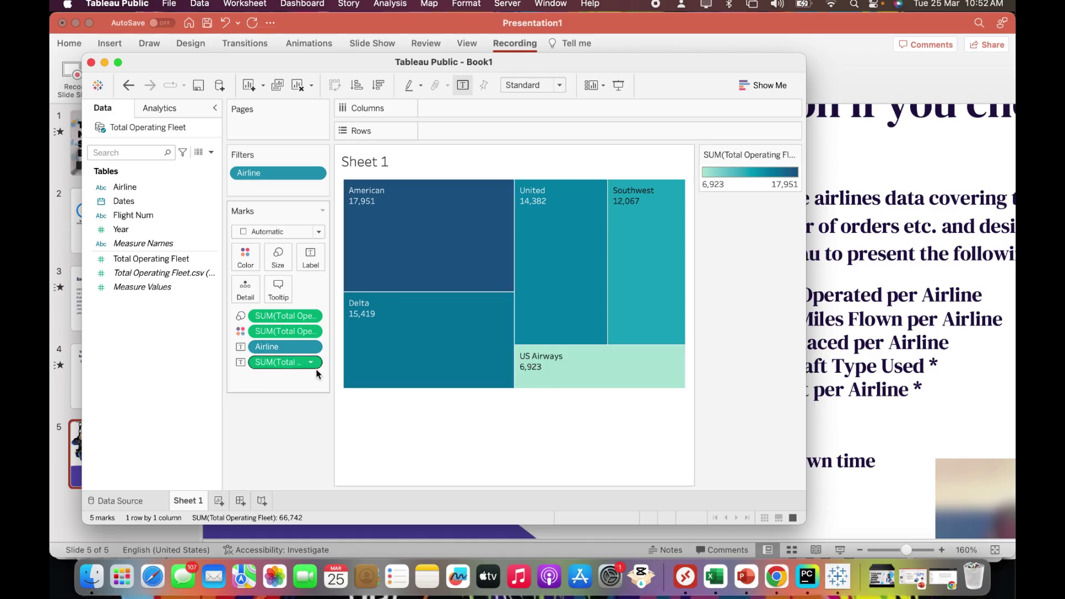
Format the fleet labels with the custom number format #,##,K.
{"action": "right_click", "coordinate": [277, 369]}
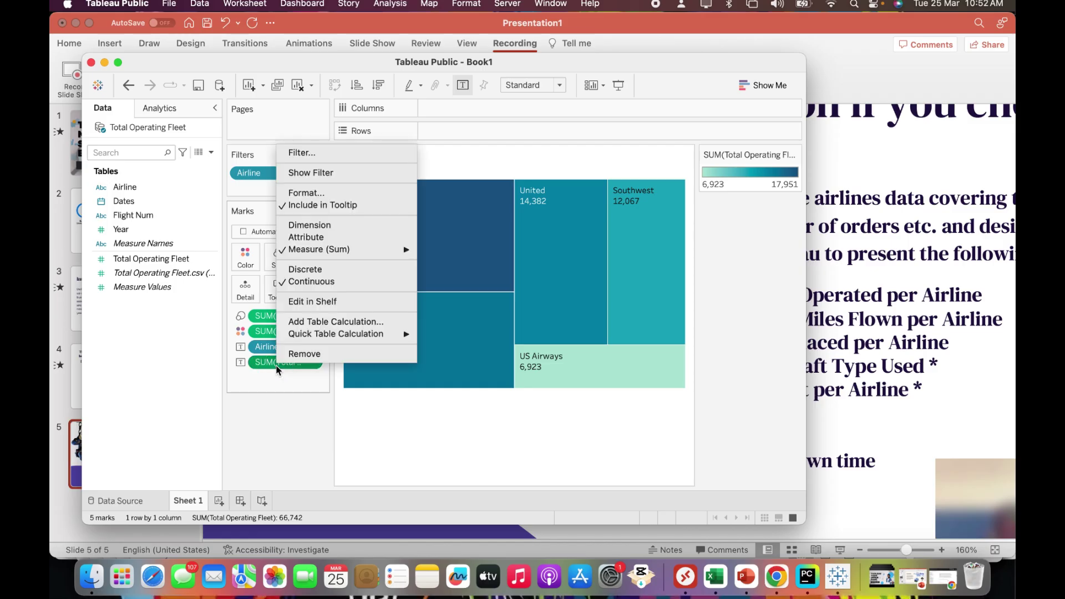
{"action": "left_click", "coordinate": [311, 194]}
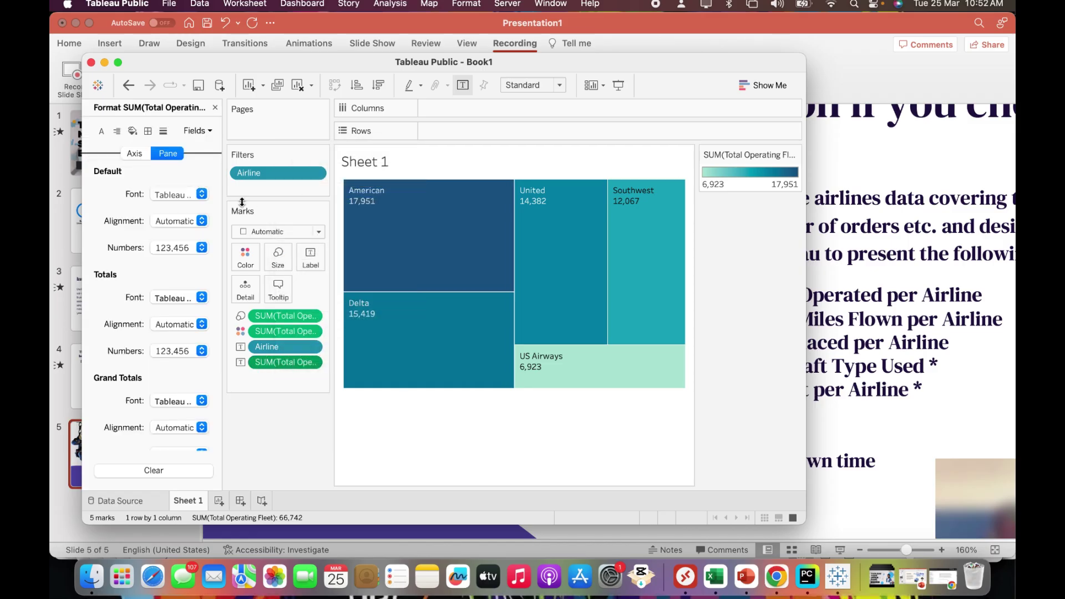
{"action": "left_click", "coordinate": [157, 245]}
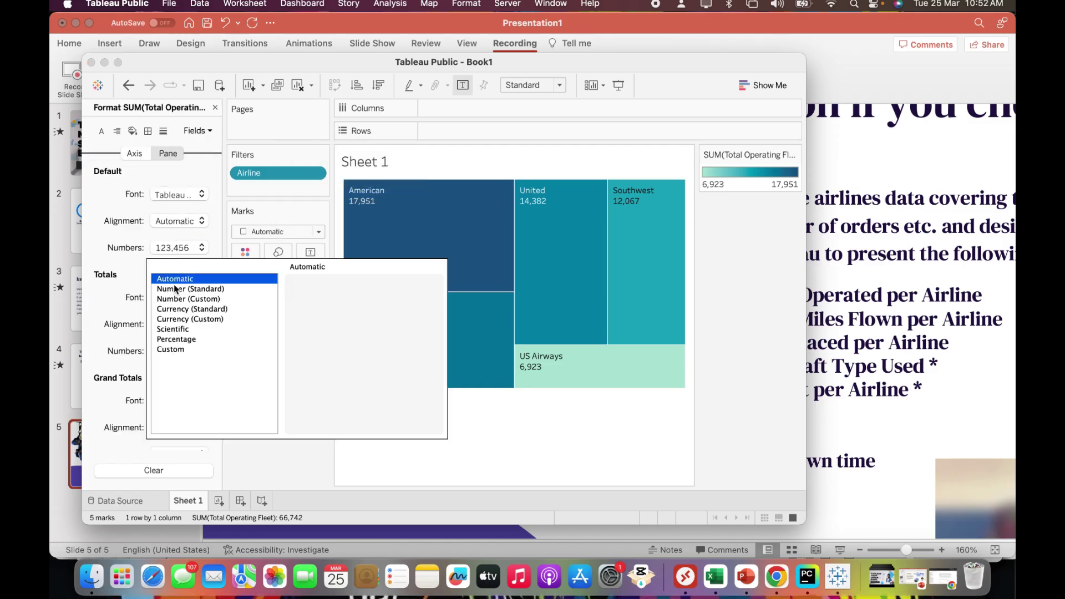
{"action": "left_click", "coordinate": [170, 350]}
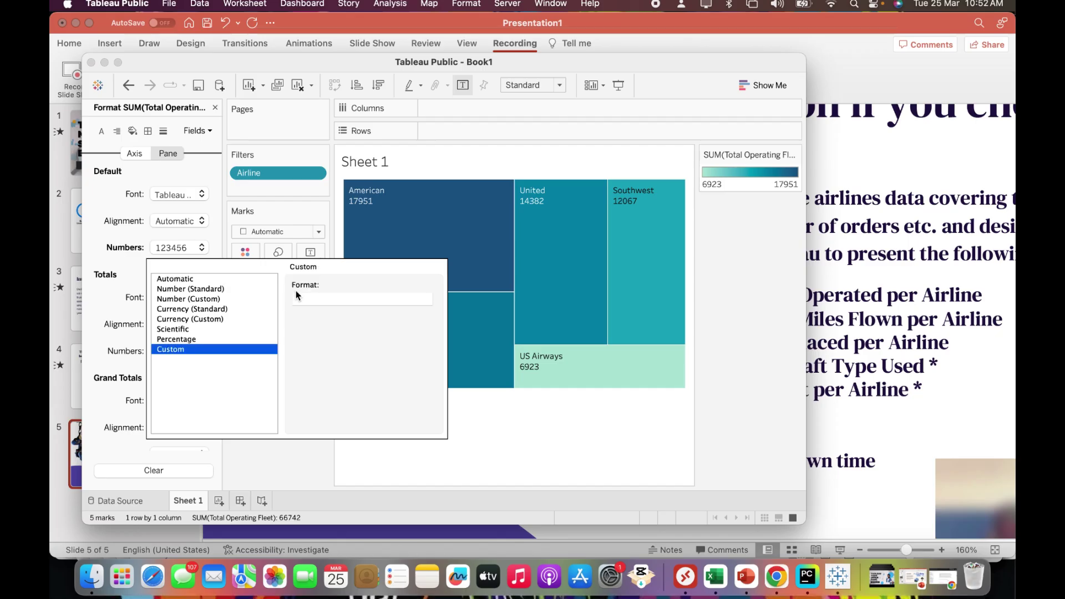
{"action": "left_click", "coordinate": [313, 299]}
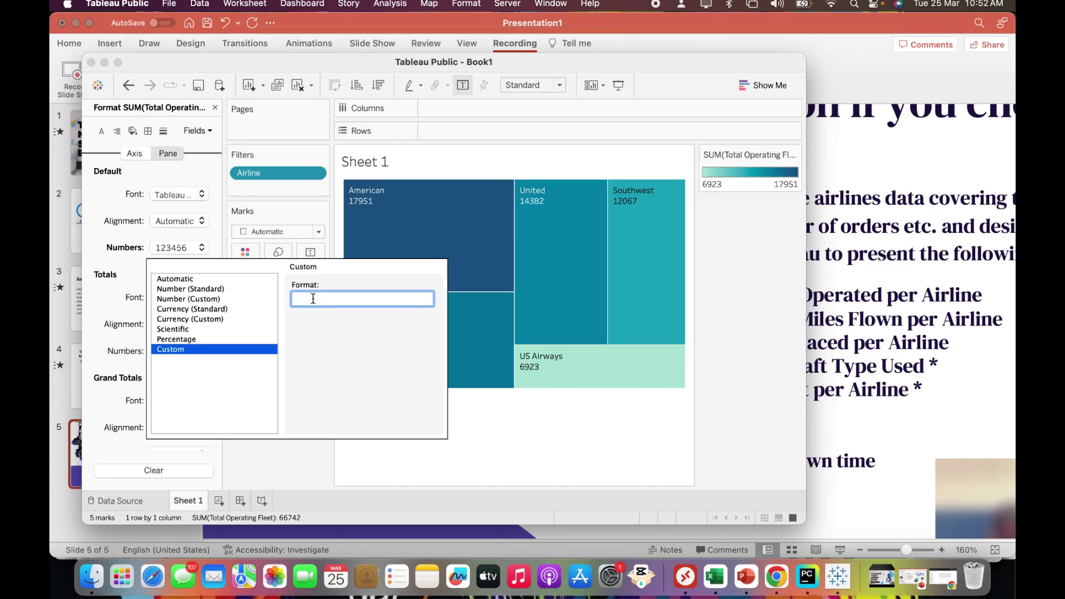
{"action": "type", "text": "#,"}
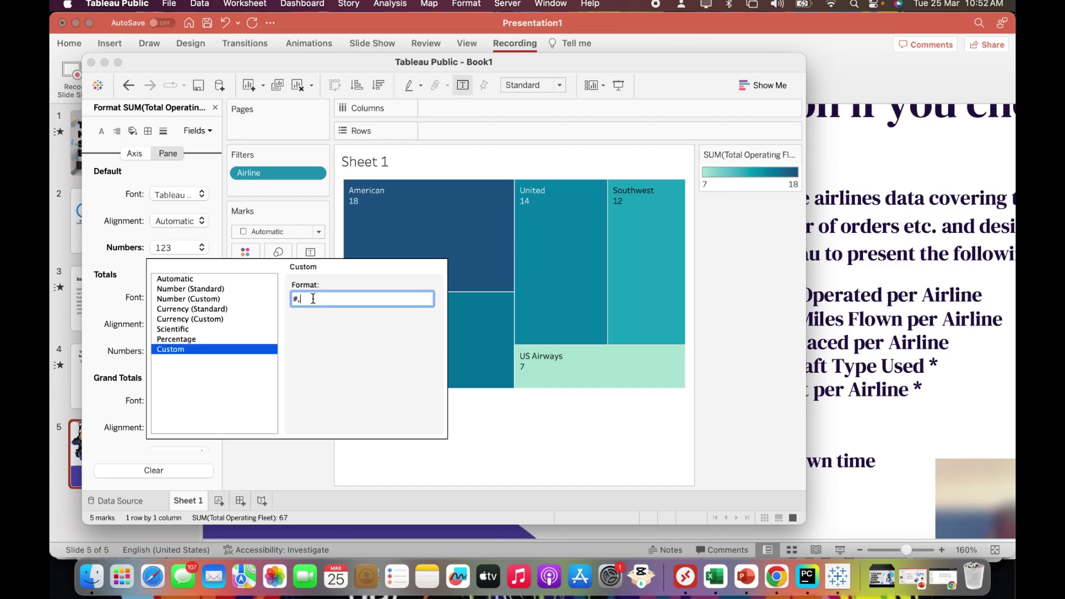
{"action": "type", "text": "##"}
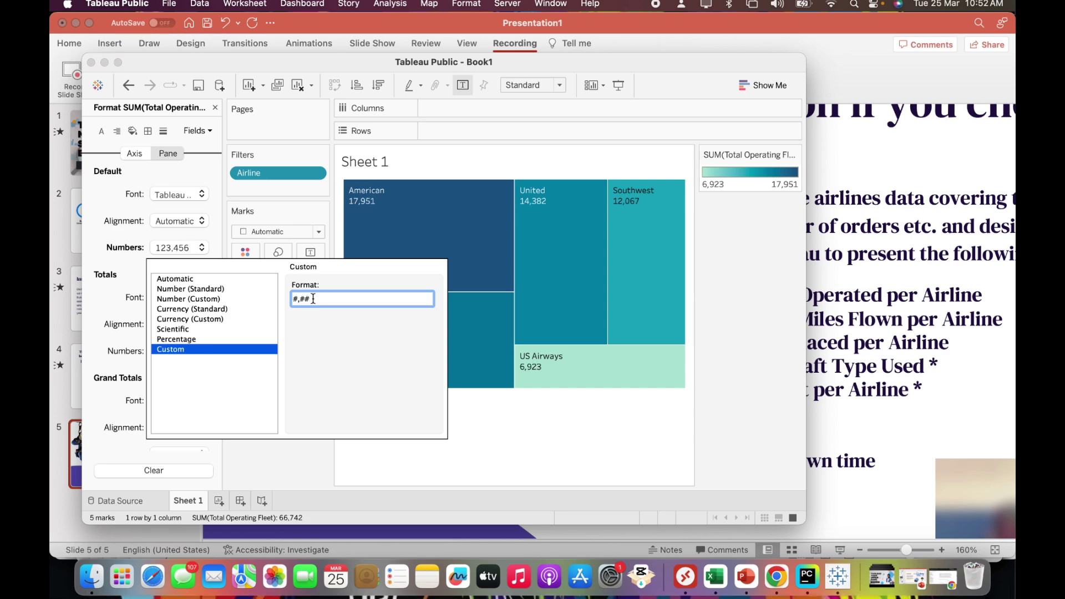
{"action": "type", "text": ",K"}
{"action": "left_click", "coordinate": [501, 423]}
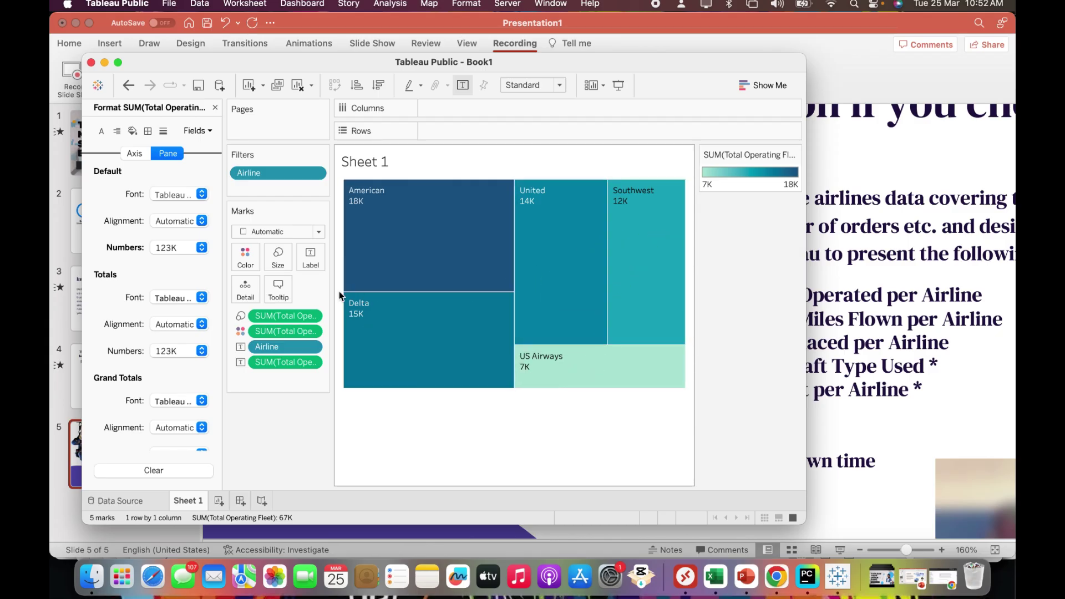
Colour the treemap blocks by Airline and select the slide's first bullet text.
{"action": "left_click", "coordinate": [215, 108]}
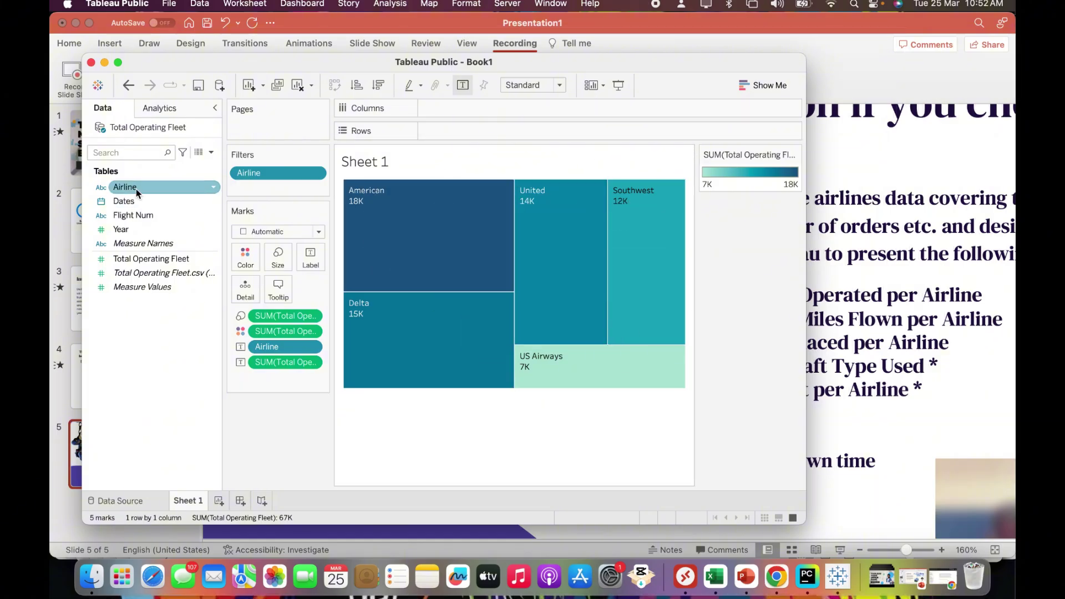
{"action": "left_click_drag", "start_coordinate": [135, 189], "coordinate": [249, 262]}
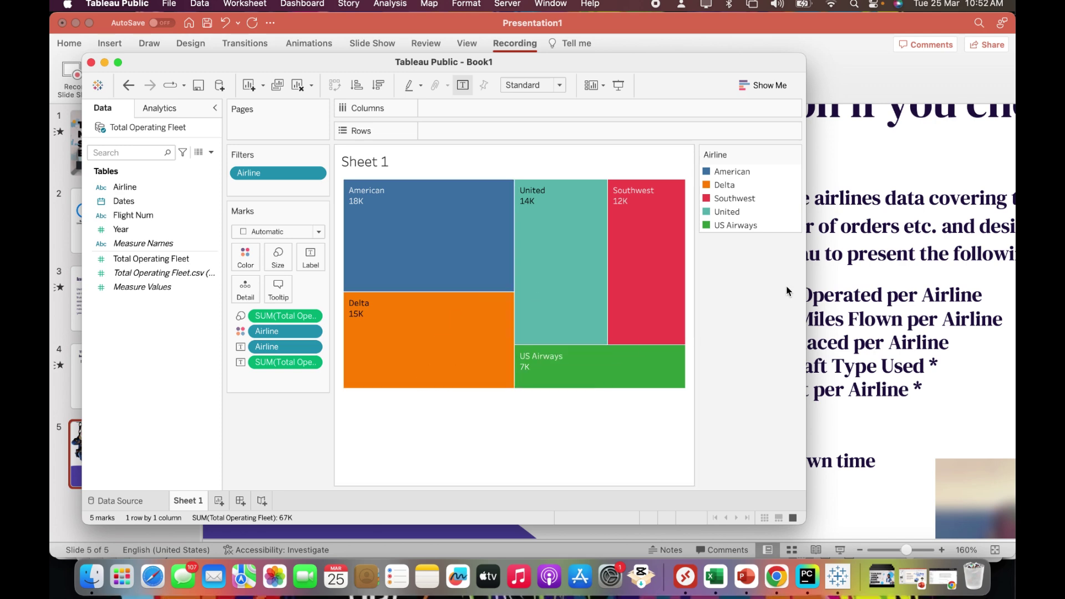
{"action": "left_click", "coordinate": [842, 302]}
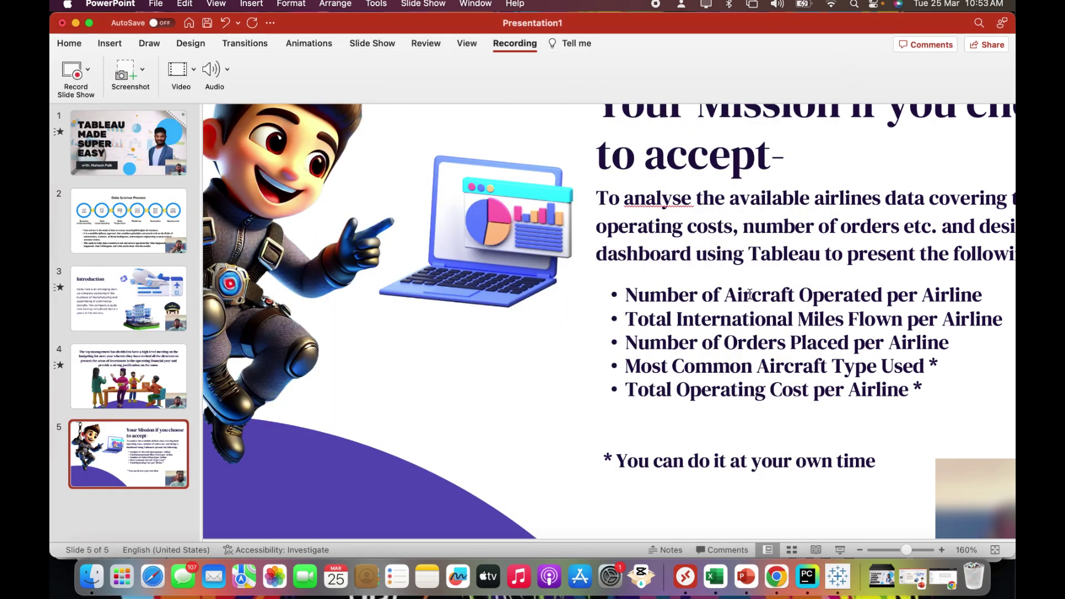
{"action": "left_click_drag", "start_coordinate": [628, 295], "coordinate": [969, 289]}
{"action": "key", "text": "super+c"}
Rename Sheet 1 to 'Number of Aircraft Operated per Airline(TOP5)' from the pasted bullet.
{"action": "key", "text": "super+Tab"}
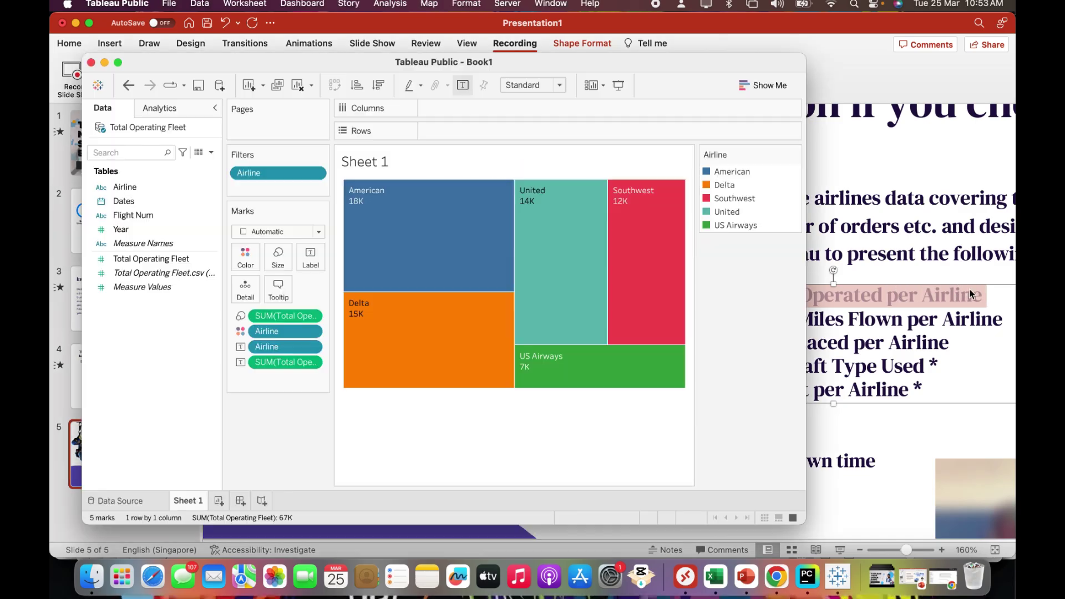
{"action": "double_click", "coordinate": [187, 503]}
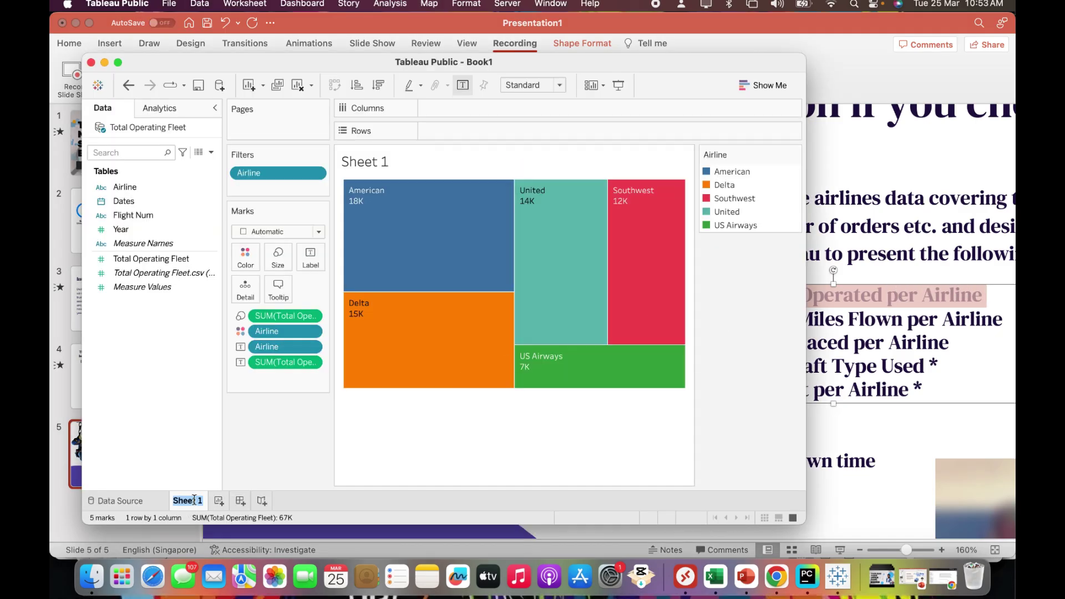
{"action": "key", "text": "super+v"}
{"action": "key", "text": "Return"}
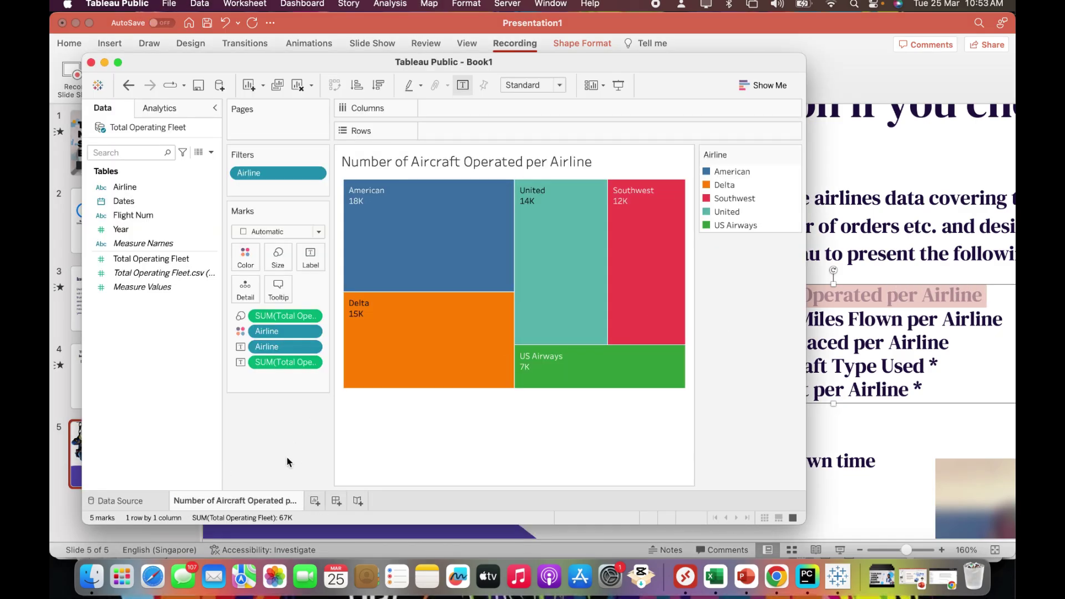
{"action": "double_click", "coordinate": [226, 500]}
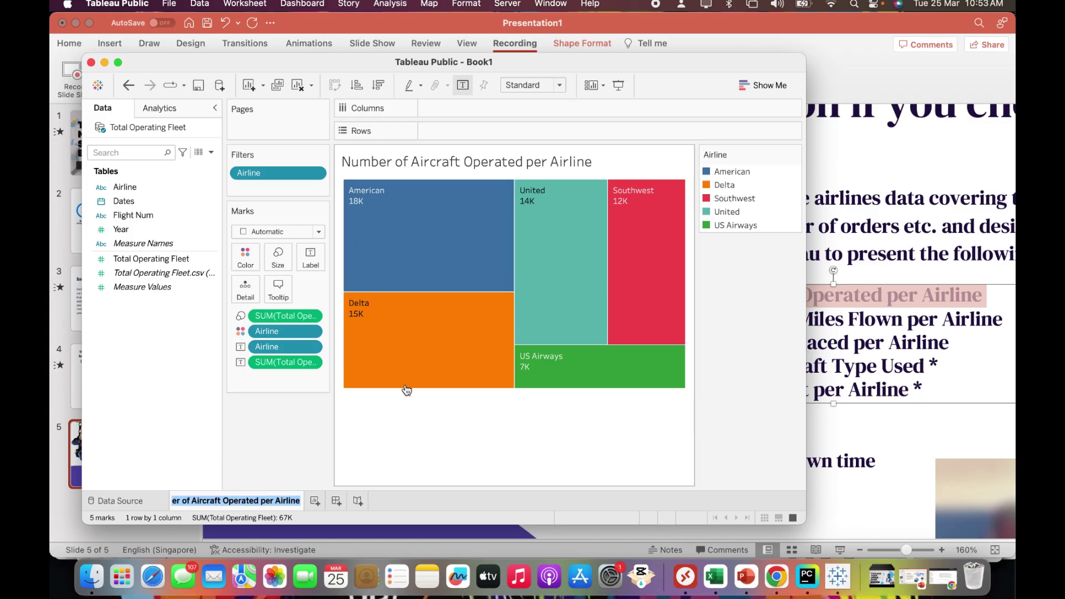
{"action": "type", "text": "s"}
{"action": "key", "text": "BackSpace"}
{"action": "type", "text": "(TOP5"}
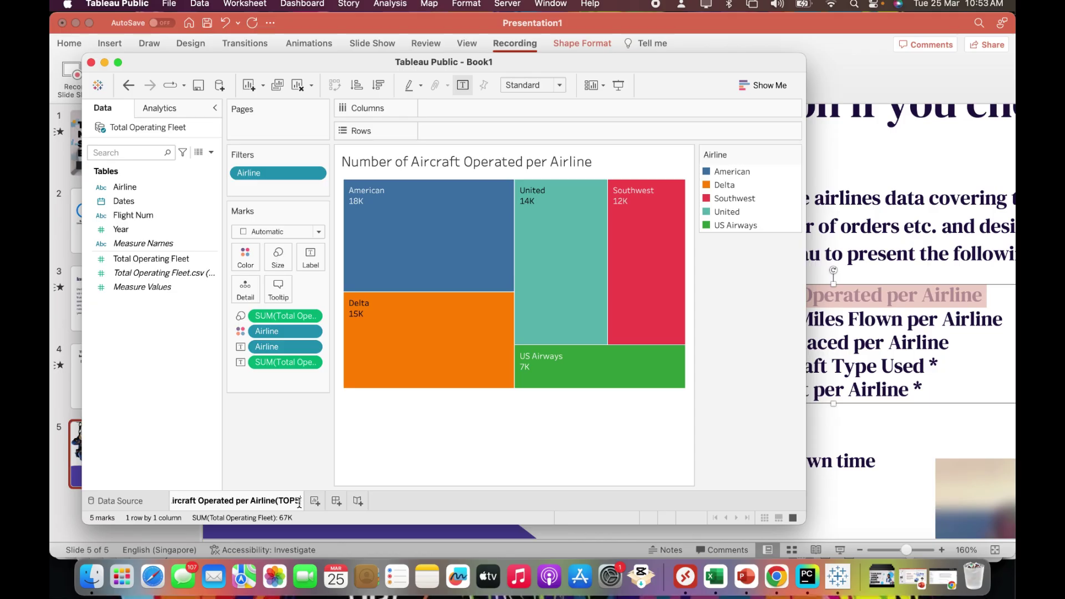
{"action": "type", "text": ")"}
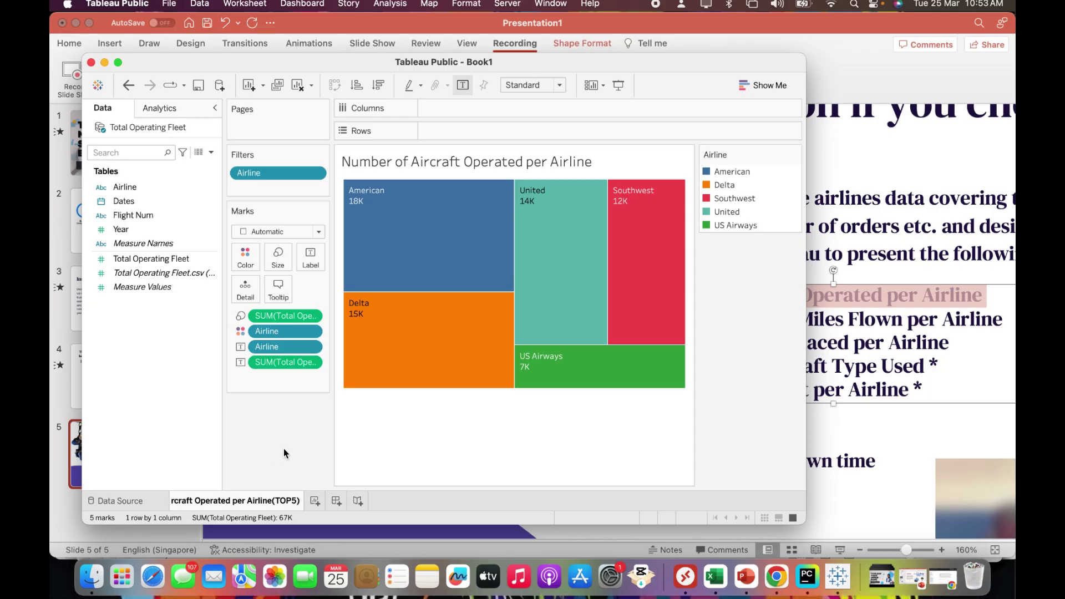
{"action": "left_click", "coordinate": [284, 454]}
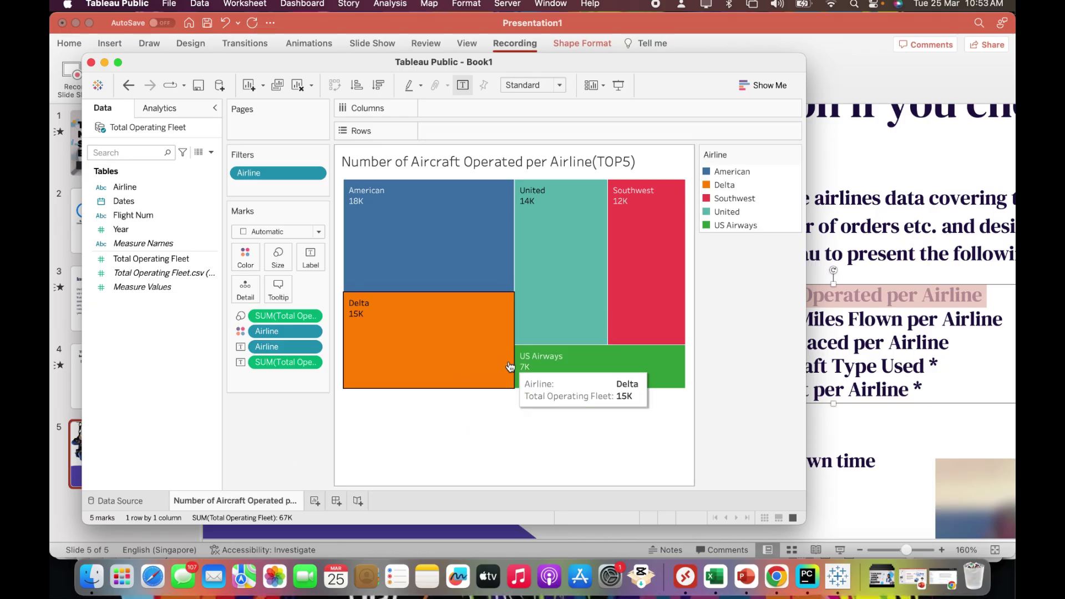
{"action": "mouse_move", "coordinate": [643, 198]}
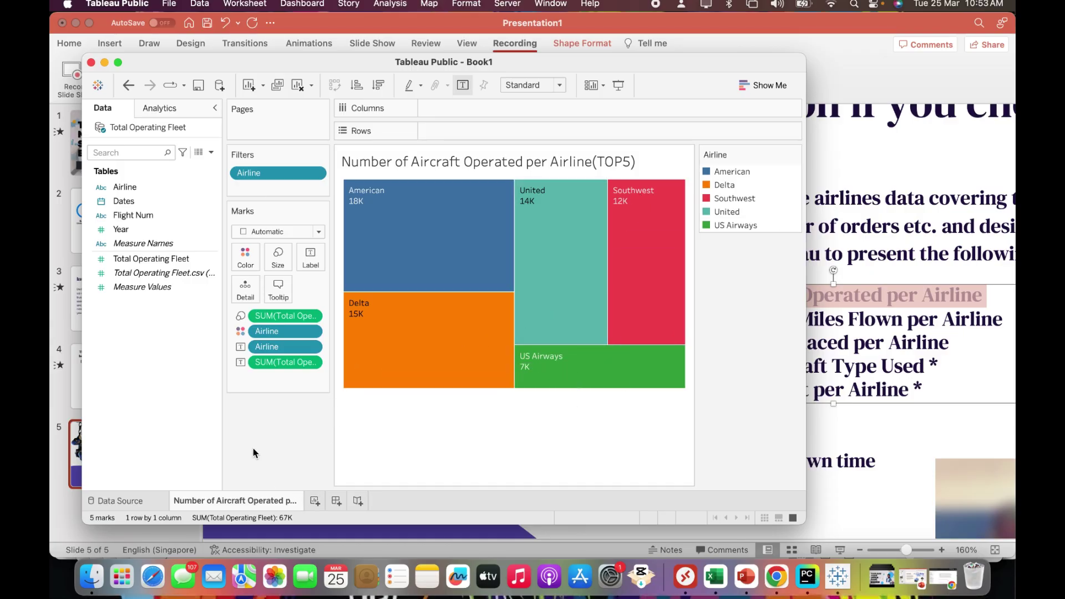
Connect the International Miles.csv text file as a data source and enlarge its data preview.
{"action": "left_click", "coordinate": [98, 84]}
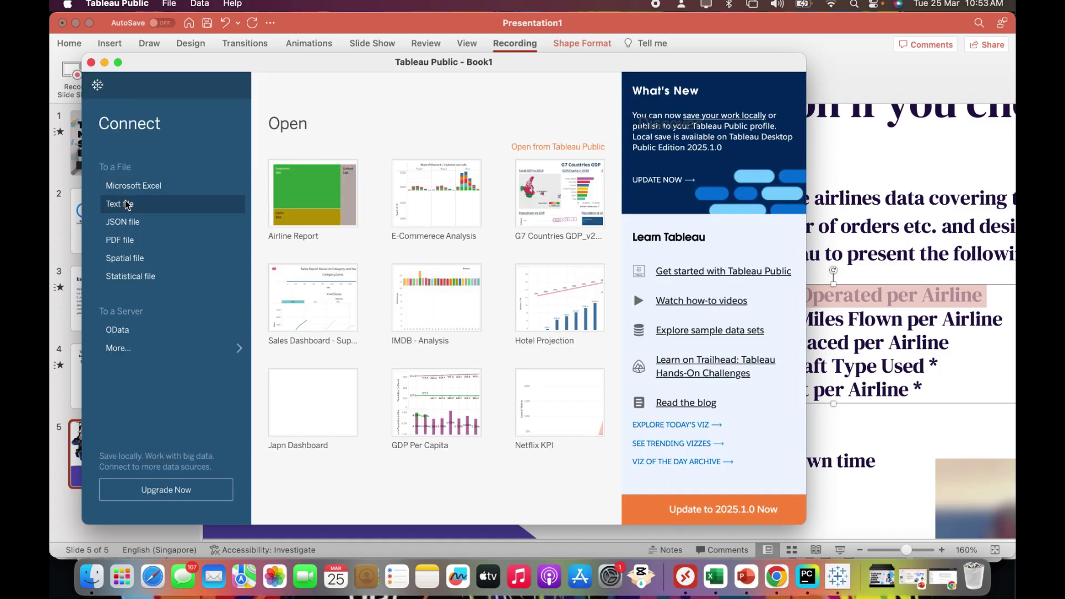
{"action": "left_click", "coordinate": [948, 321]}
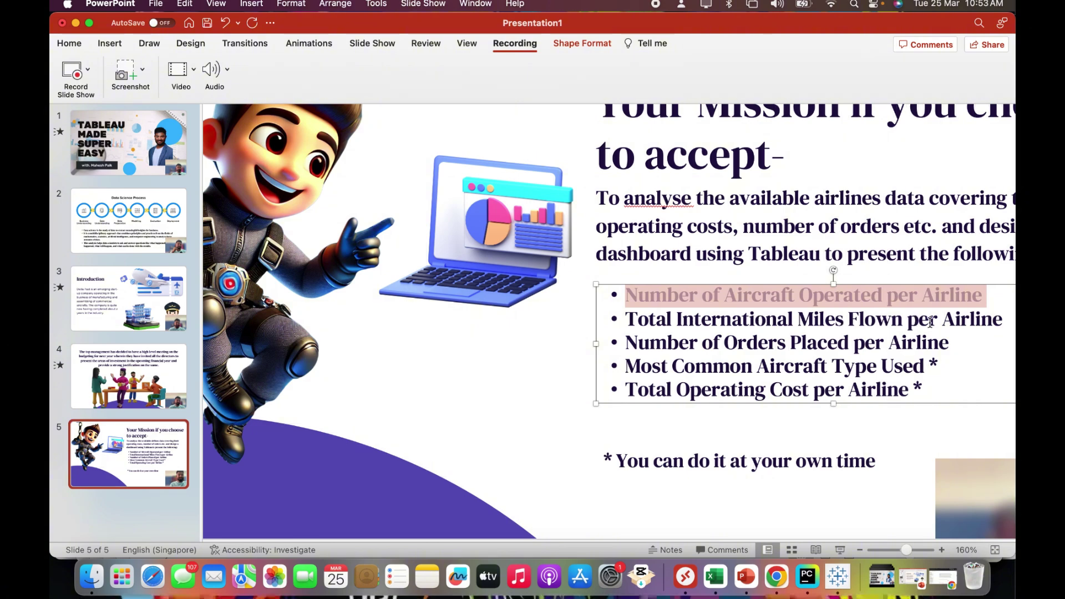
{"action": "key", "text": "super+Tab"}
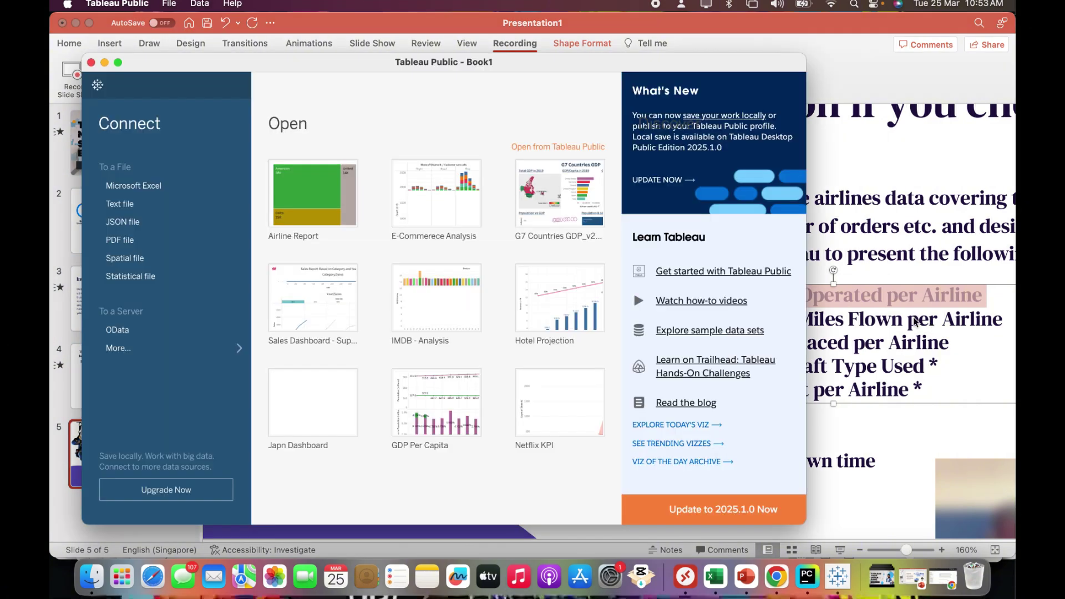
{"action": "left_click", "coordinate": [124, 205]}
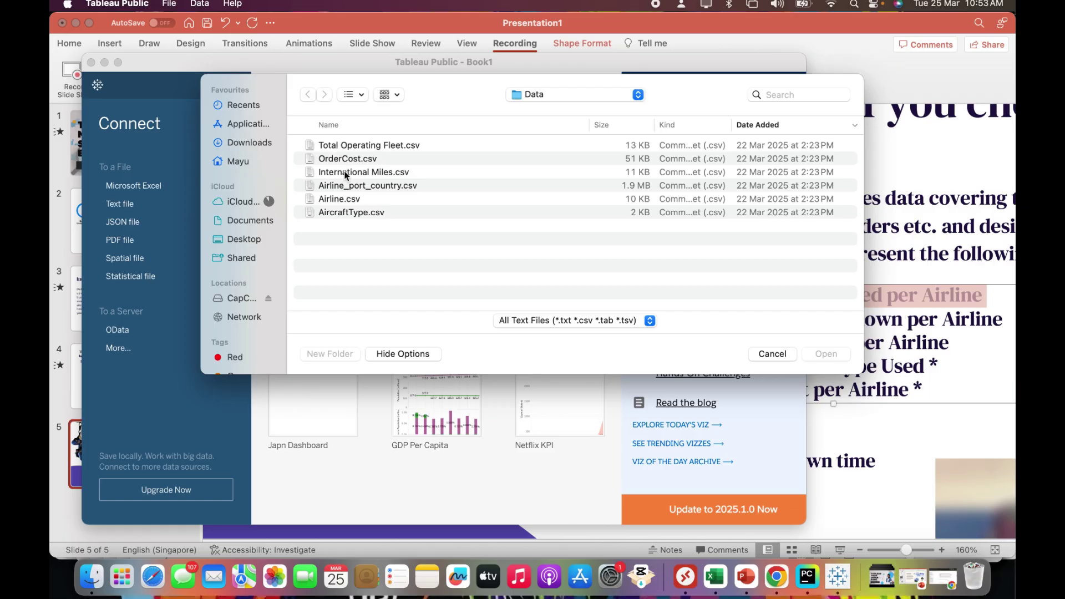
{"action": "left_click", "coordinate": [345, 173]}
{"action": "left_click", "coordinate": [838, 355]}
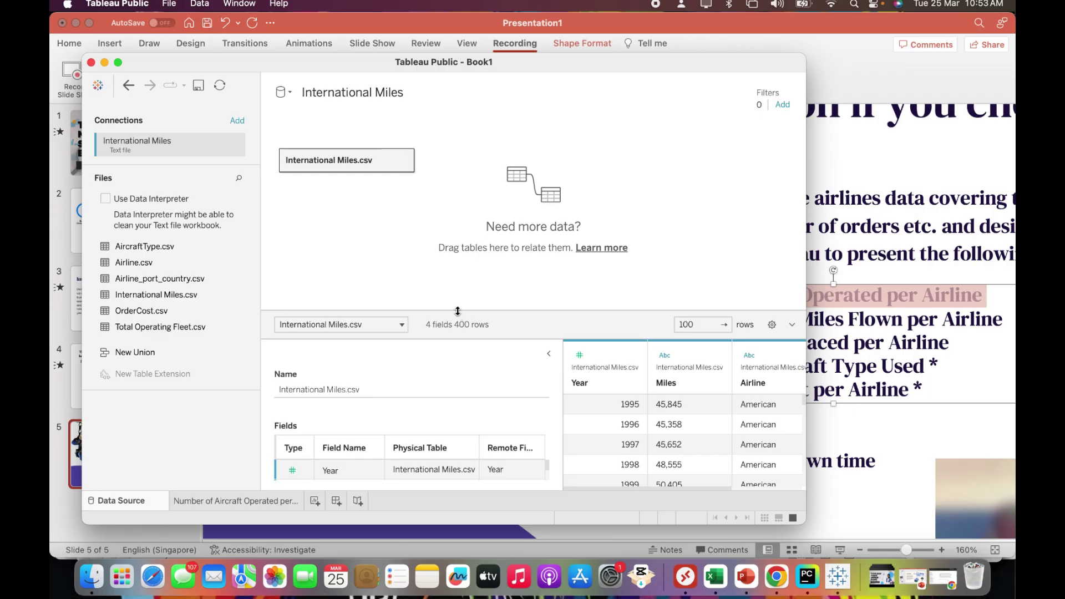
{"action": "left_click_drag", "start_coordinate": [458, 311], "coordinate": [497, 235]}
{"action": "left_click", "coordinate": [549, 270]}
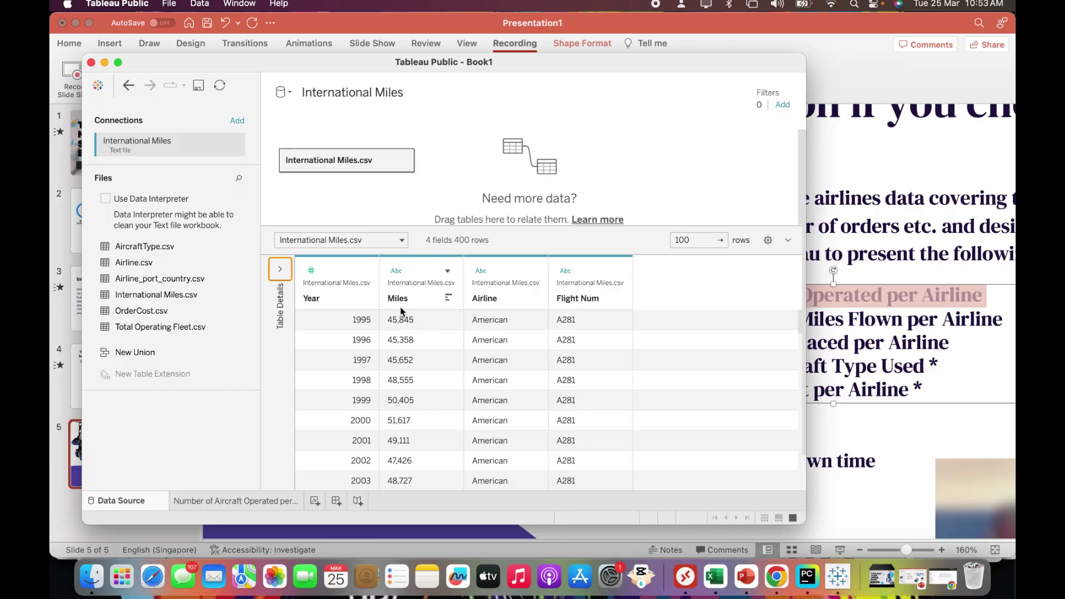
Change the Miles column's data type from string to Number (whole).
{"action": "left_click", "coordinate": [396, 271]}
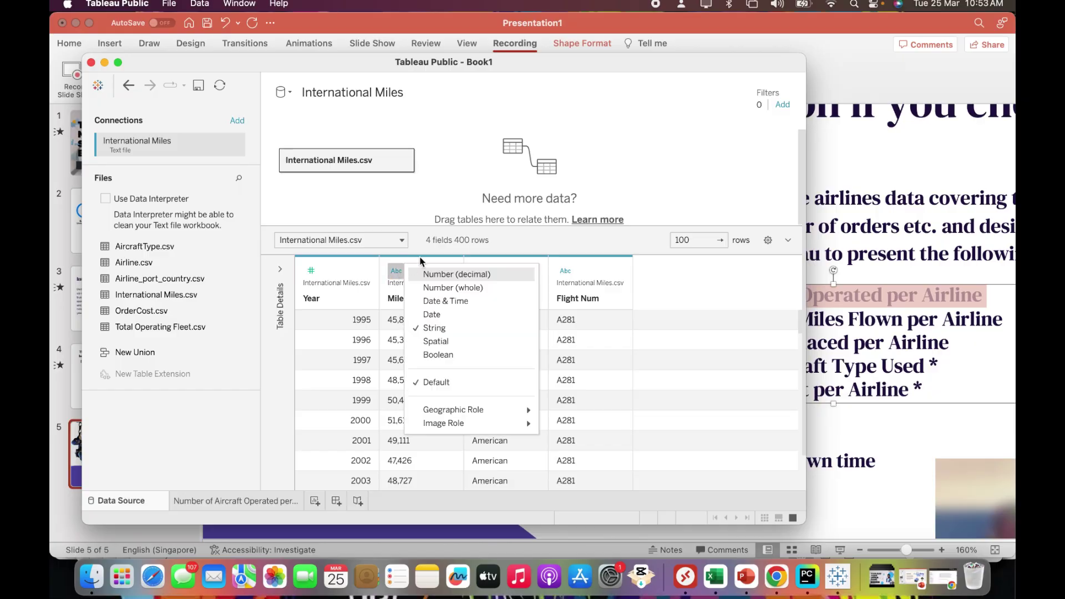
{"action": "left_click", "coordinate": [459, 289]}
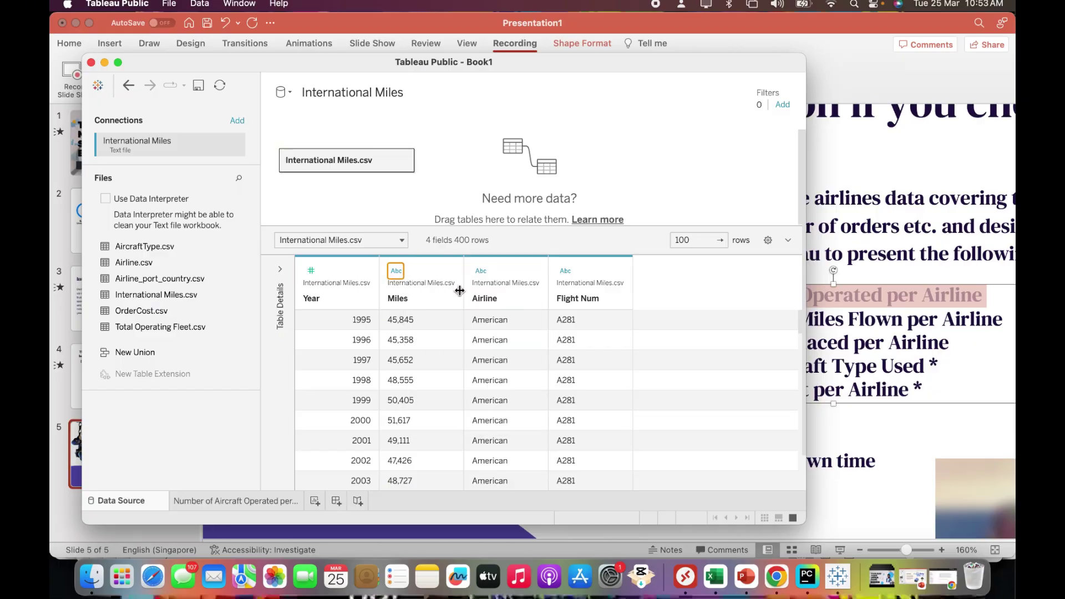
{"action": "left_click", "coordinate": [396, 271]}
{"action": "left_click", "coordinate": [417, 285]}
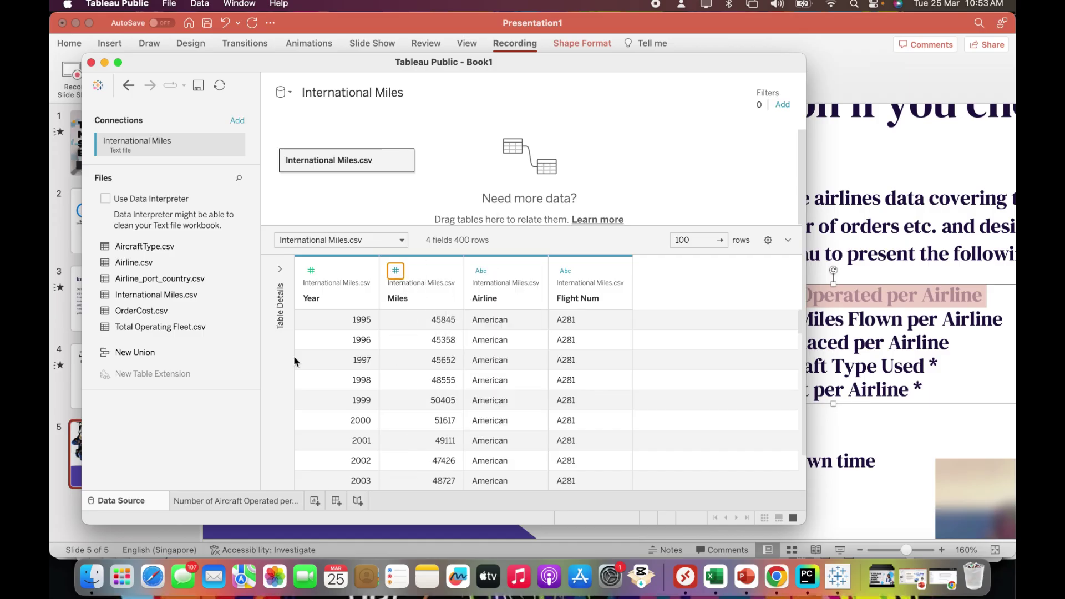
On a new sheet, chart summed Miles per Airline as horizontal bars, sorted descending and value-labelled.
{"action": "left_click", "coordinate": [315, 501]}
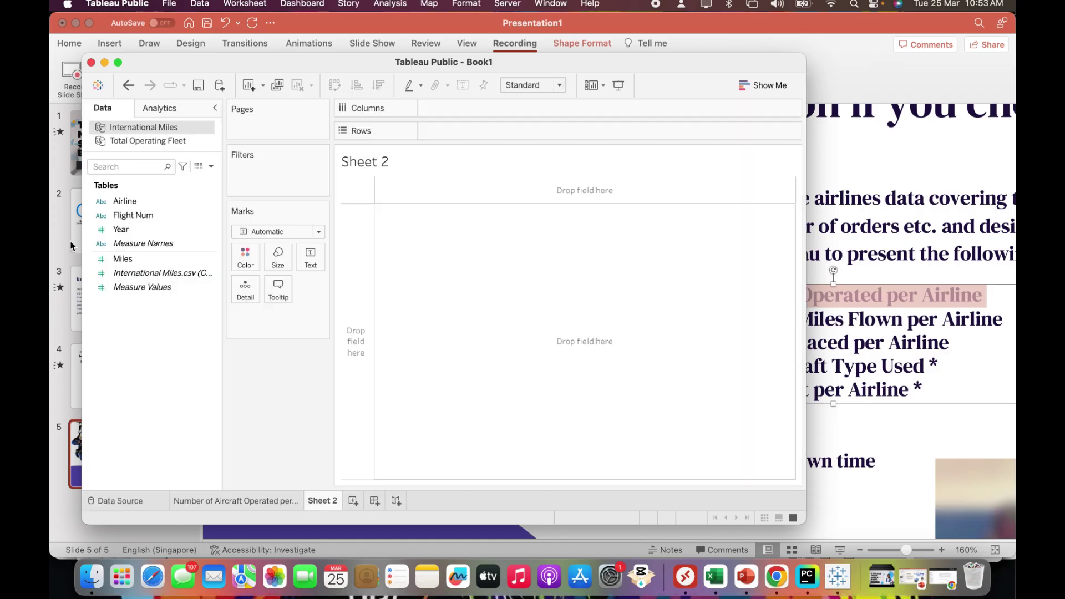
{"action": "left_click_drag", "start_coordinate": [125, 200], "coordinate": [441, 110]}
{"action": "left_click", "coordinate": [157, 261]}
{"action": "left_click_drag", "start_coordinate": [153, 267], "coordinate": [437, 139]}
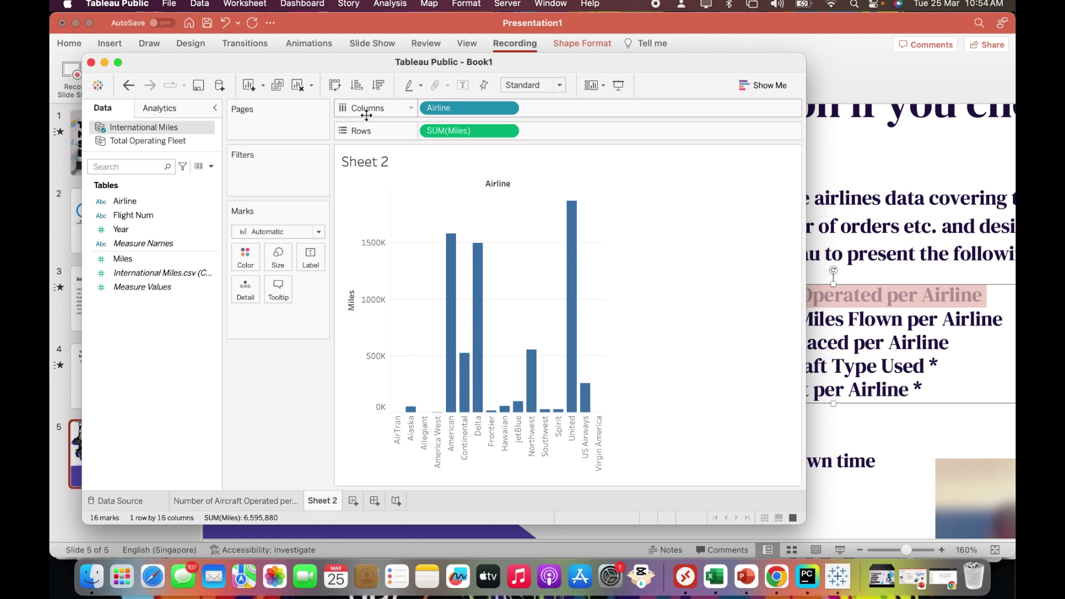
{"action": "left_click", "coordinate": [372, 87]}
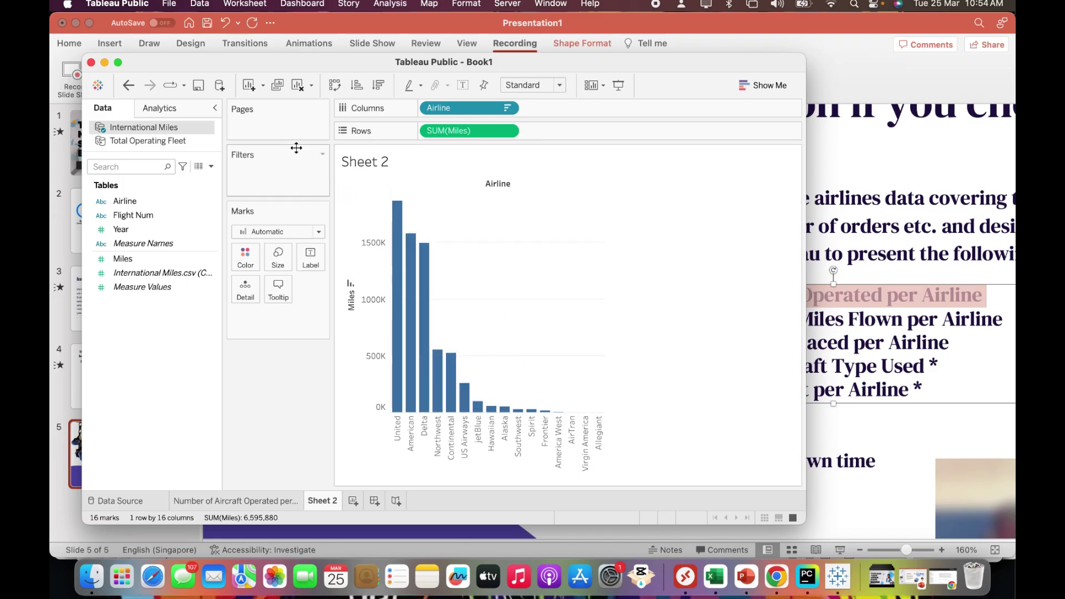
{"action": "left_click", "coordinate": [335, 90]}
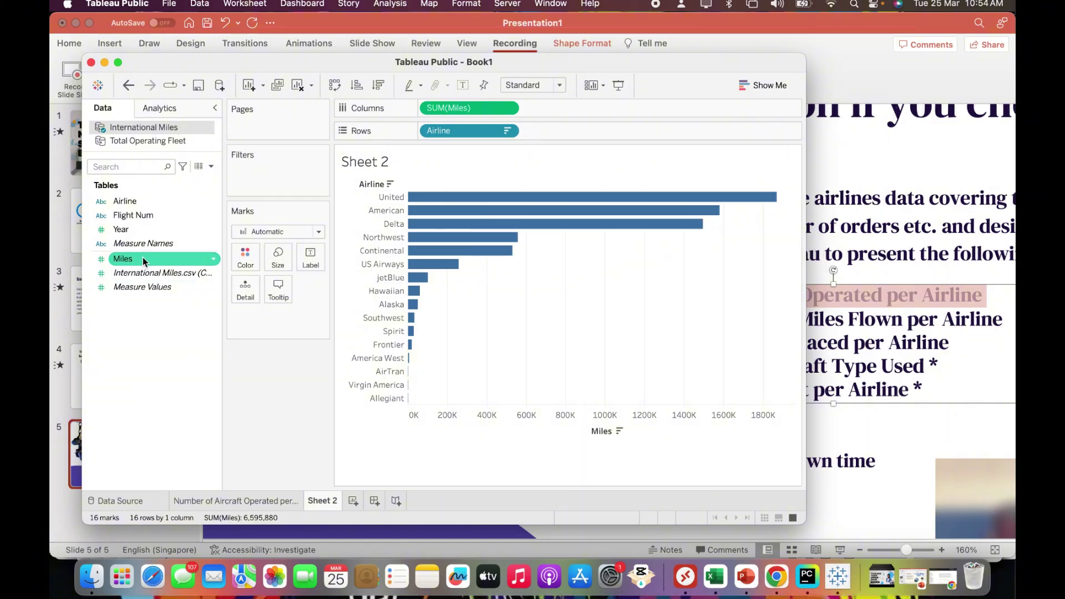
{"action": "left_click_drag", "start_coordinate": [142, 259], "coordinate": [310, 258]}
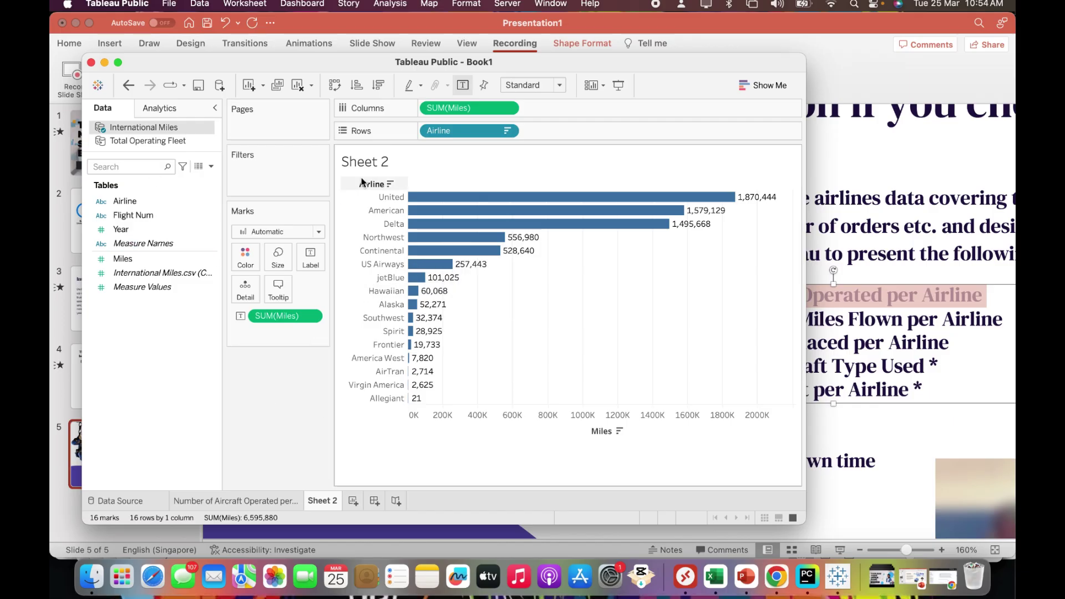
Rename the sheet 'Total International Miles Flown per Airline(TOP5)' using the slide's bullet text.
{"action": "left_click", "coordinate": [963, 322]}
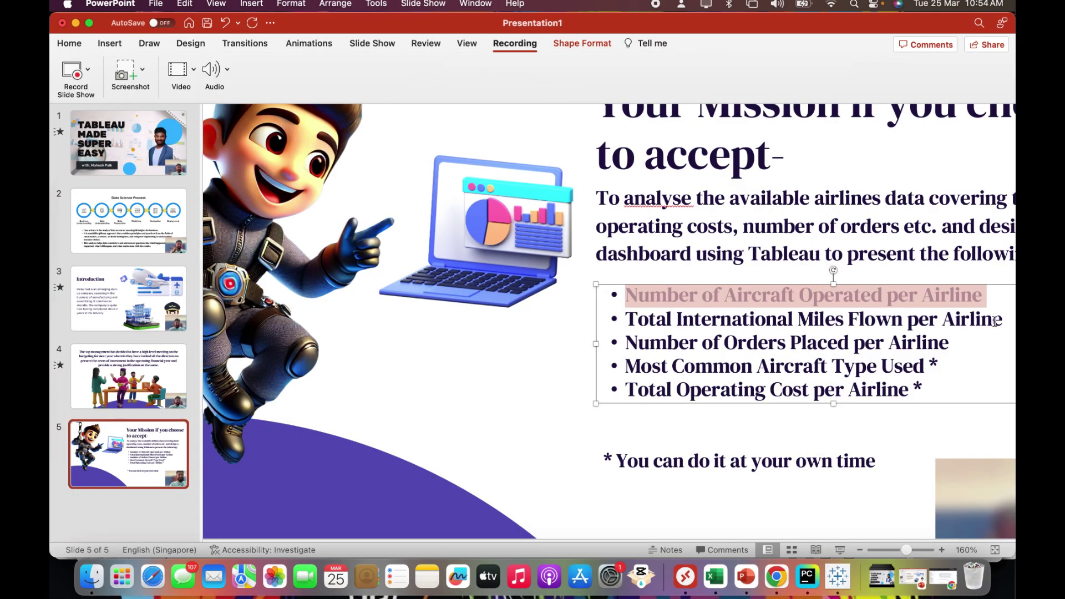
{"action": "left_click_drag", "start_coordinate": [1001, 322], "coordinate": [635, 323]}
{"action": "key", "text": "super+c"}
{"action": "key", "text": "super+Tab"}
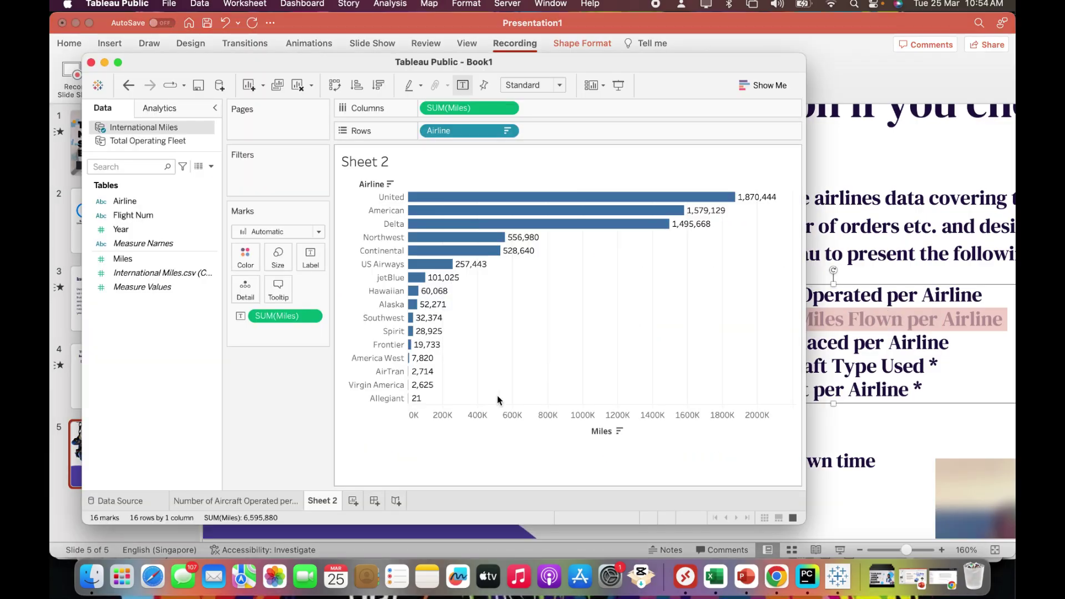
{"action": "key", "text": "super+v"}
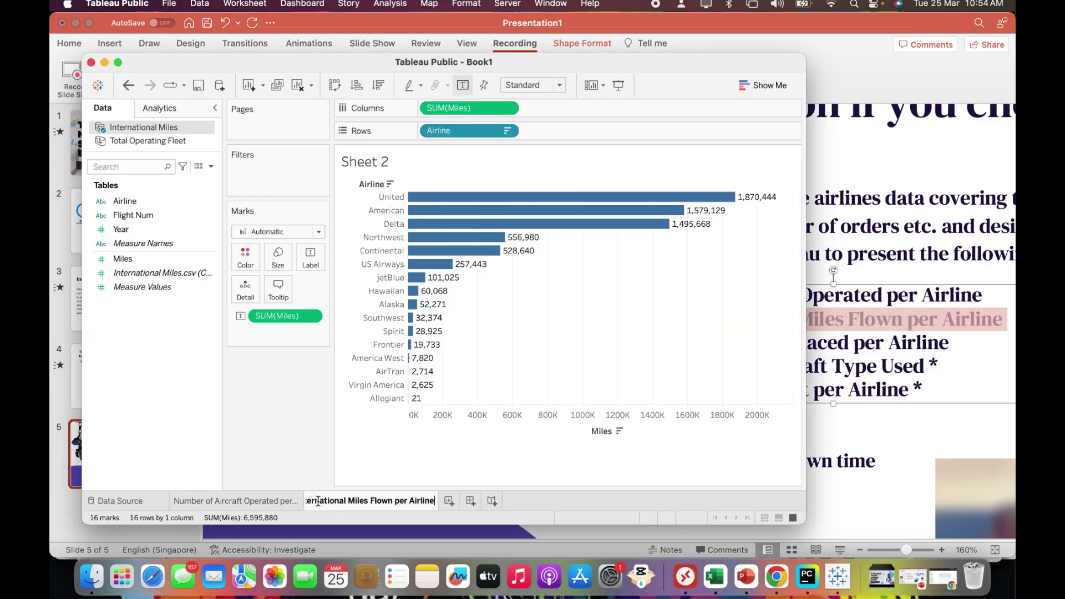
{"action": "key", "text": "Return"}
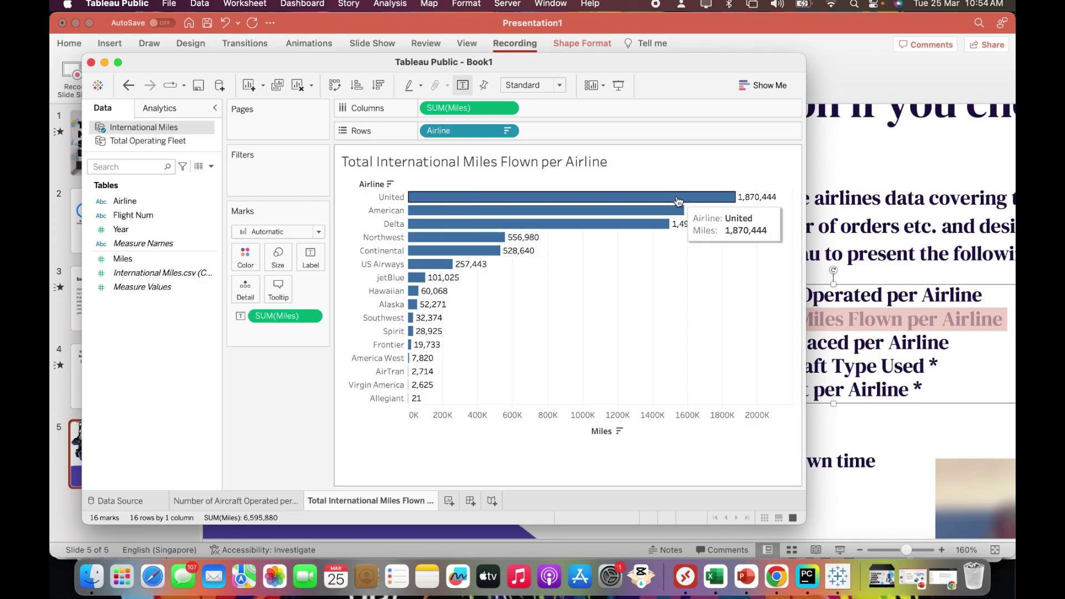
{"action": "double_click", "coordinate": [411, 501]}
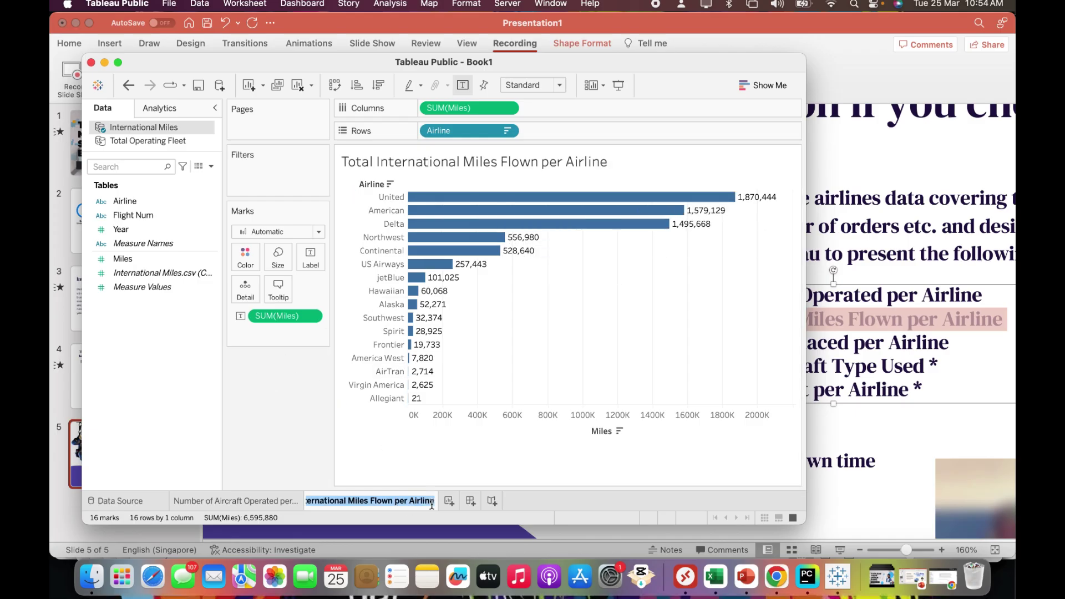
{"action": "left_click", "coordinate": [431, 500]}
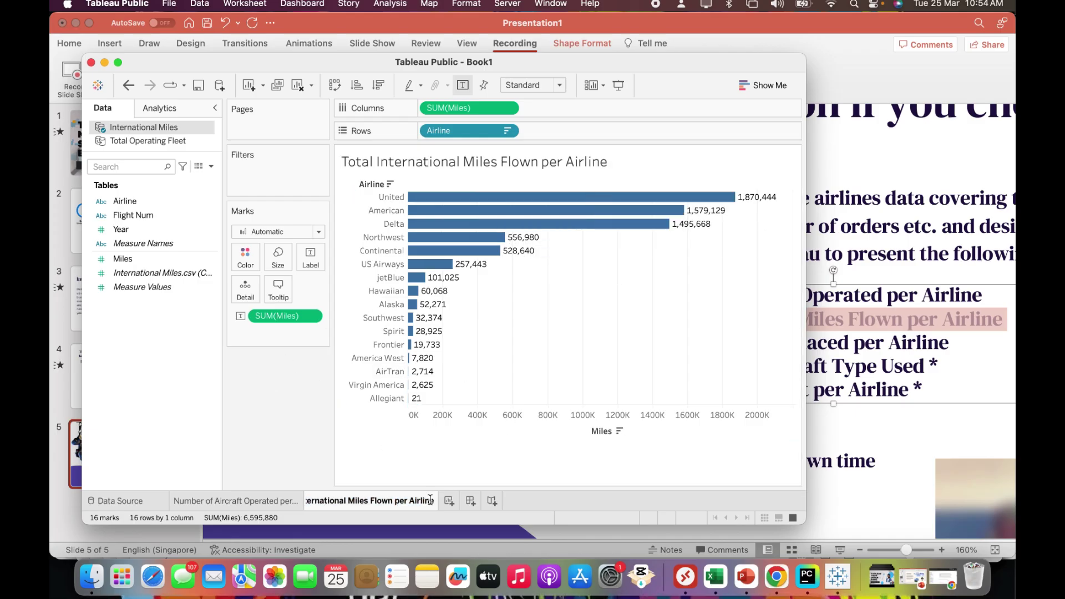
{"action": "type", "text": "(T"}
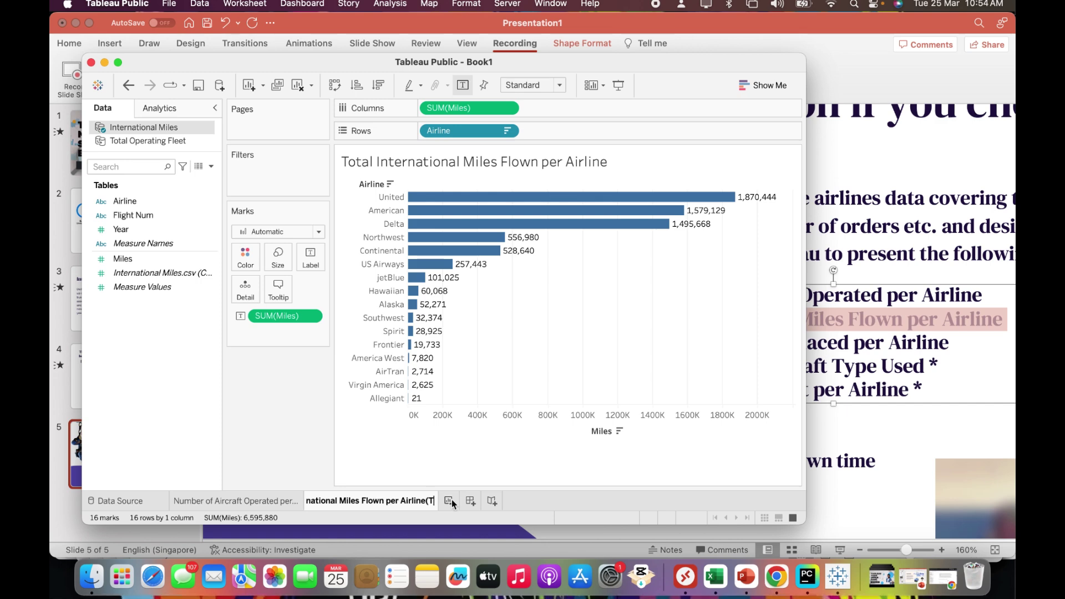
{"action": "type", "text": "OP5)"}
{"action": "key", "text": "Return"}
Add an Airline filter set to rank the top airlines by Miles.
{"action": "left_click_drag", "start_coordinate": [131, 207], "coordinate": [274, 169]}
{"action": "left_click", "coordinate": [525, 122]}
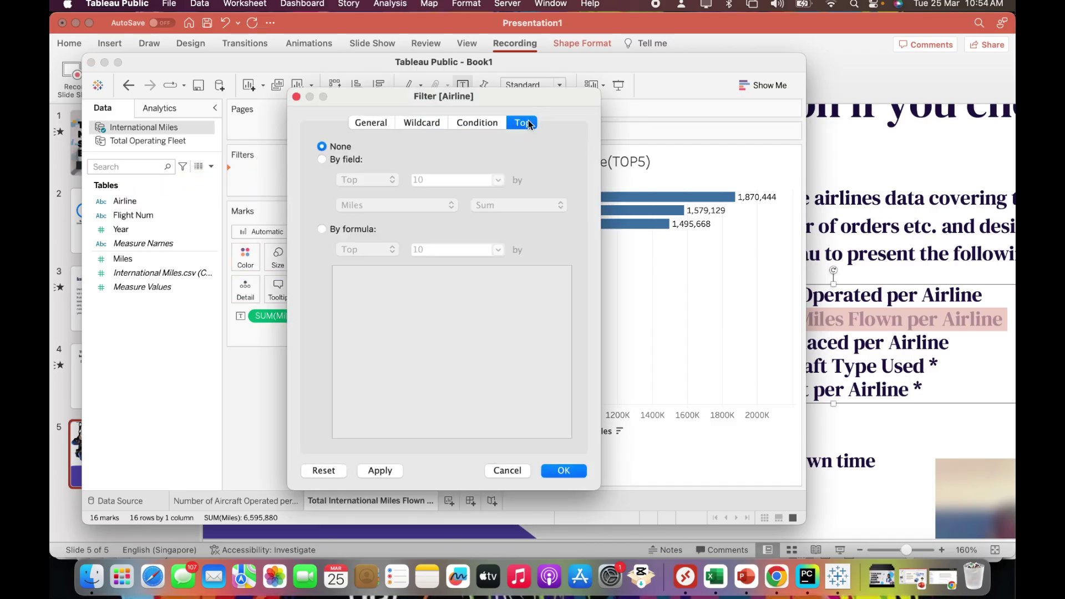
{"action": "left_click", "coordinate": [356, 161]}
{"action": "double_click", "coordinate": [441, 179]}
Apply the Airline filter keeping the top 5 by Miles, then check the slide's next task.
{"action": "type", "text": "5"}
{"action": "left_click", "coordinate": [563, 471]}
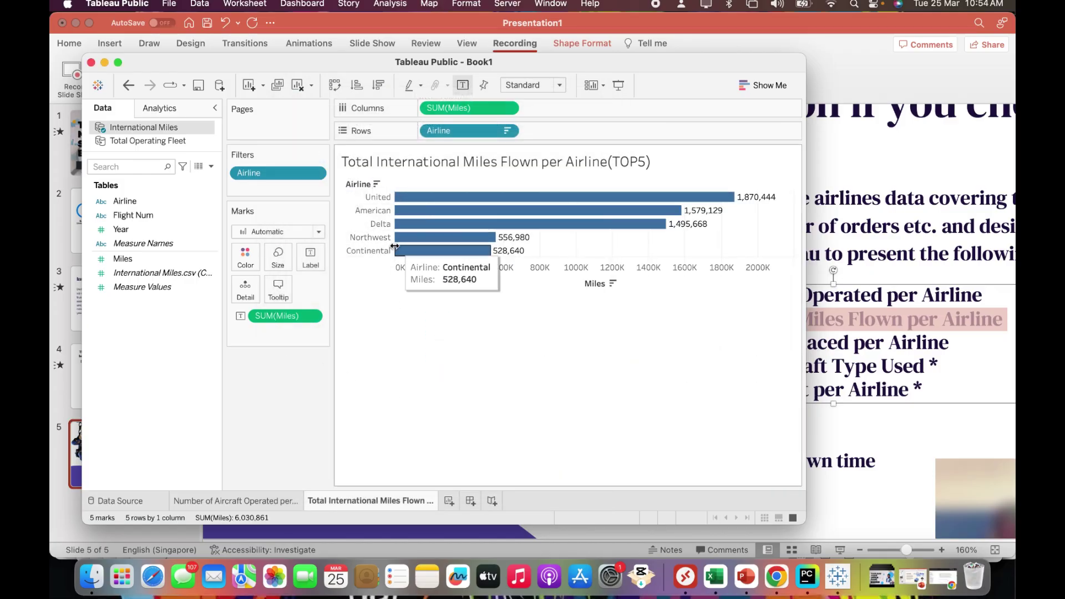
{"action": "left_click", "coordinate": [951, 342]}
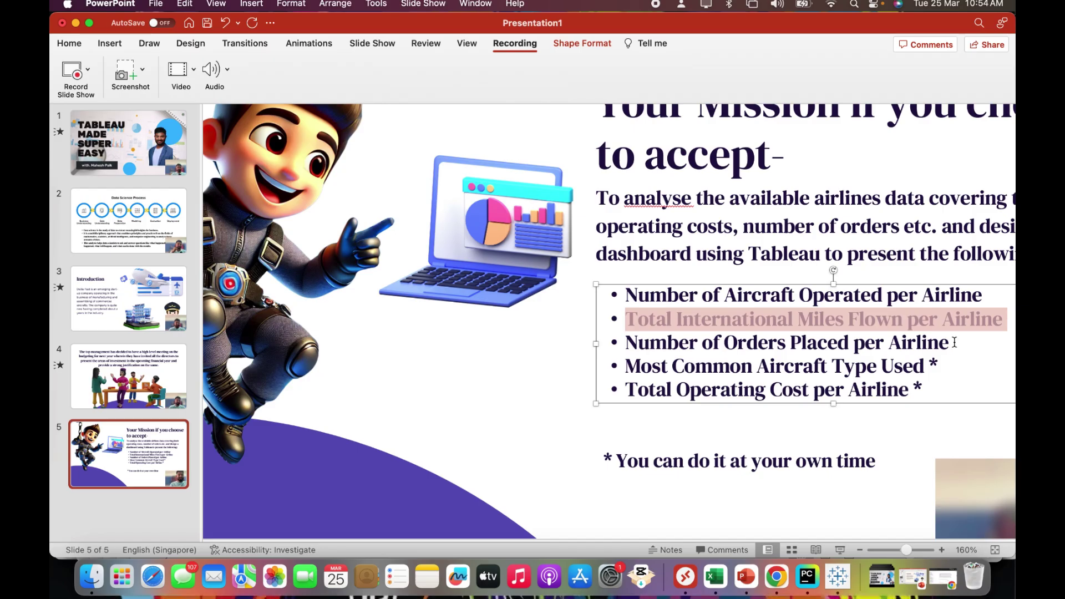
{"action": "key", "text": "super+Tab"}
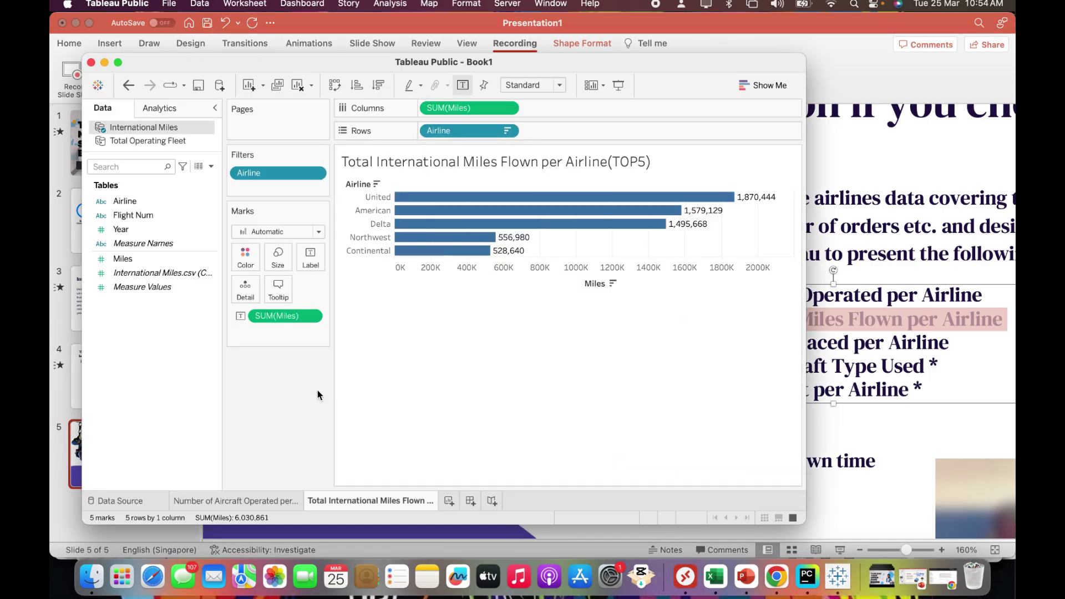
Connect OrderCost.csv as a text-file source and scroll through its 10 fields and 1583 rows.
{"action": "left_click", "coordinate": [97, 85]}
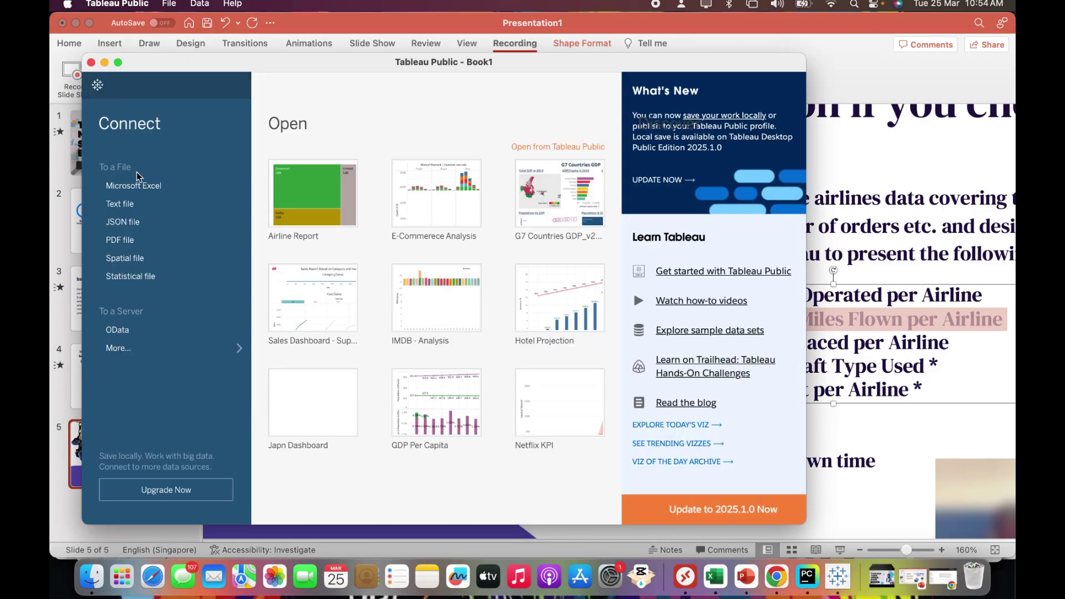
{"action": "left_click", "coordinate": [130, 206]}
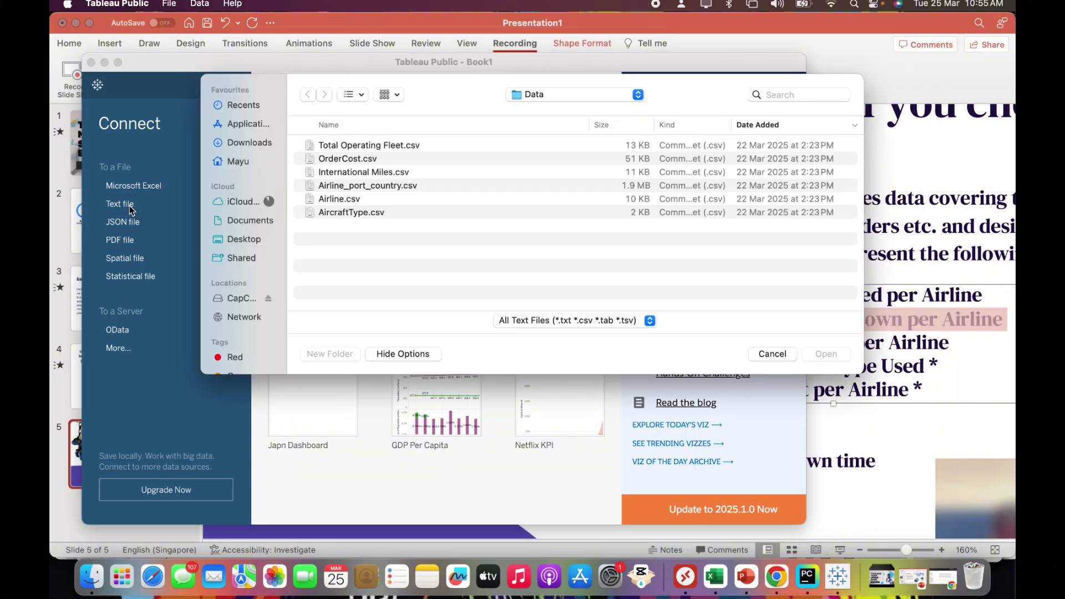
{"action": "double_click", "coordinate": [327, 160]}
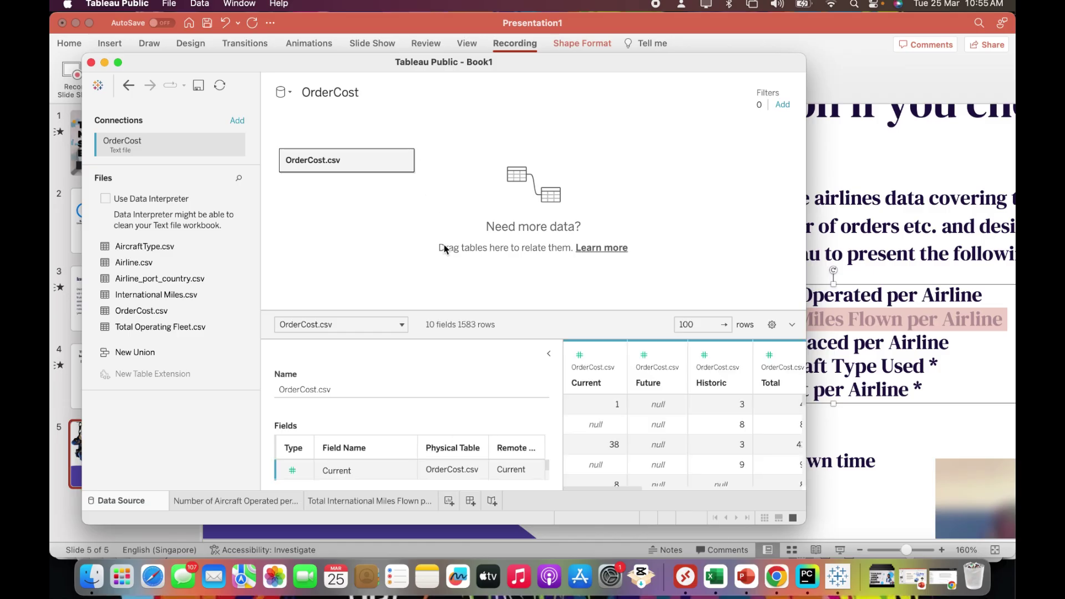
{"action": "left_click_drag", "start_coordinate": [486, 313], "coordinate": [493, 198]}
{"action": "left_click", "coordinate": [549, 270]}
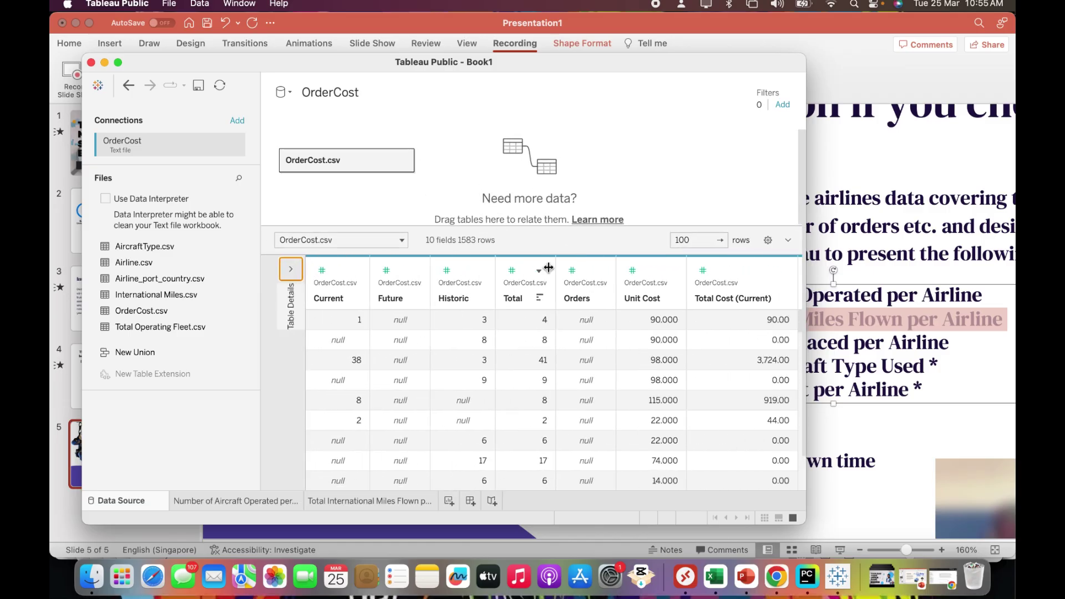
{"action": "scroll", "coordinate": [582, 365], "scroll_direction": "right", "scroll_amount": 5}
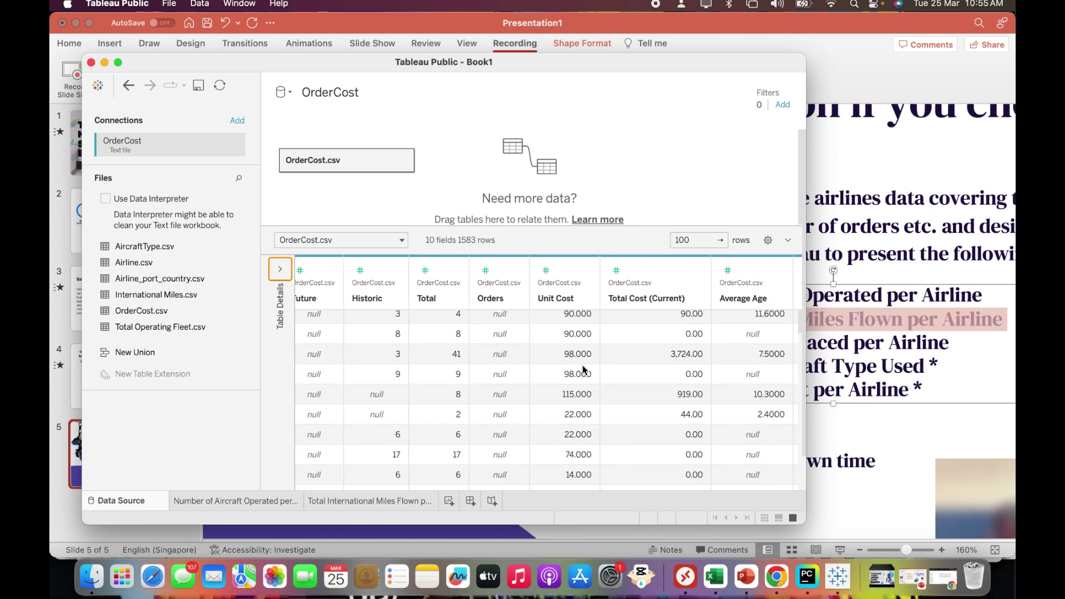
{"action": "scroll", "coordinate": [583, 365], "scroll_direction": "up", "scroll_amount": 1}
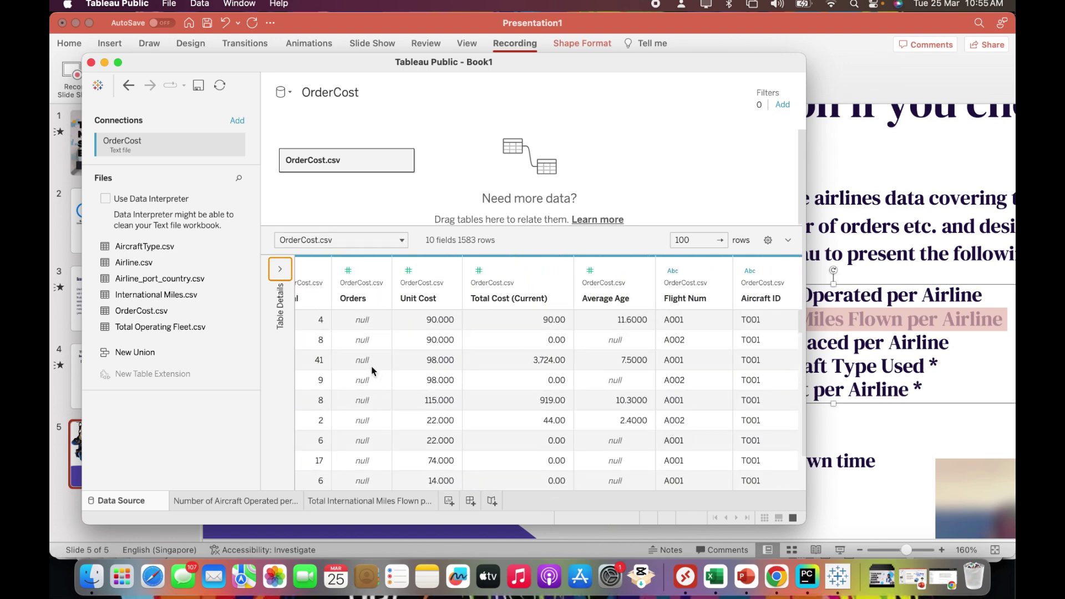
{"action": "scroll", "coordinate": [368, 400], "scroll_direction": "down", "scroll_amount": 5}
{"action": "scroll", "coordinate": [368, 400], "scroll_direction": "left", "scroll_amount": 2}
{"action": "scroll", "coordinate": [367, 404], "scroll_direction": "down", "scroll_amount": 5}
{"action": "scroll", "coordinate": [367, 403], "scroll_direction": "left", "scroll_amount": 1}
{"action": "scroll", "coordinate": [555, 388], "scroll_direction": "right", "scroll_amount": 3}
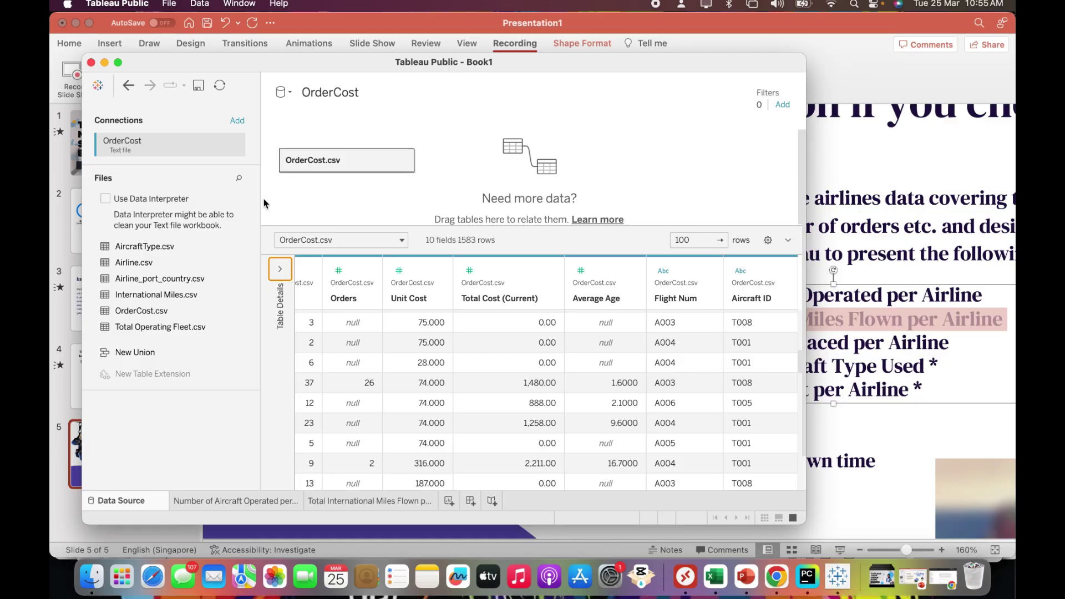
Relate Airline.csv to the OrderCost.csv table and review the relationship settings.
{"action": "left_click", "coordinate": [135, 266]}
{"action": "left_click_drag", "start_coordinate": [134, 266], "coordinate": [463, 162]}
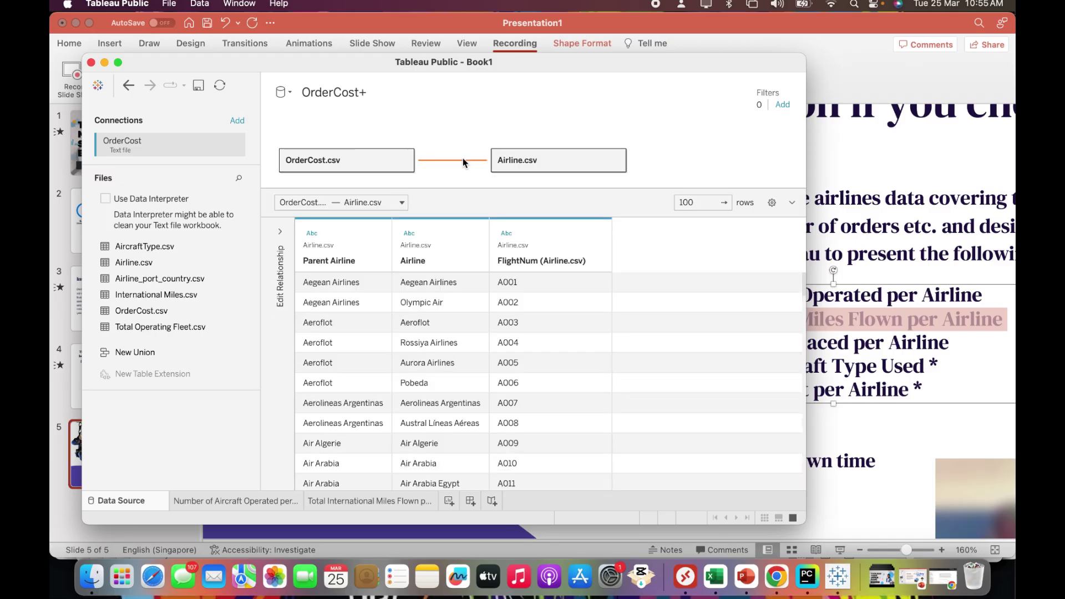
{"action": "left_click", "coordinate": [281, 233]}
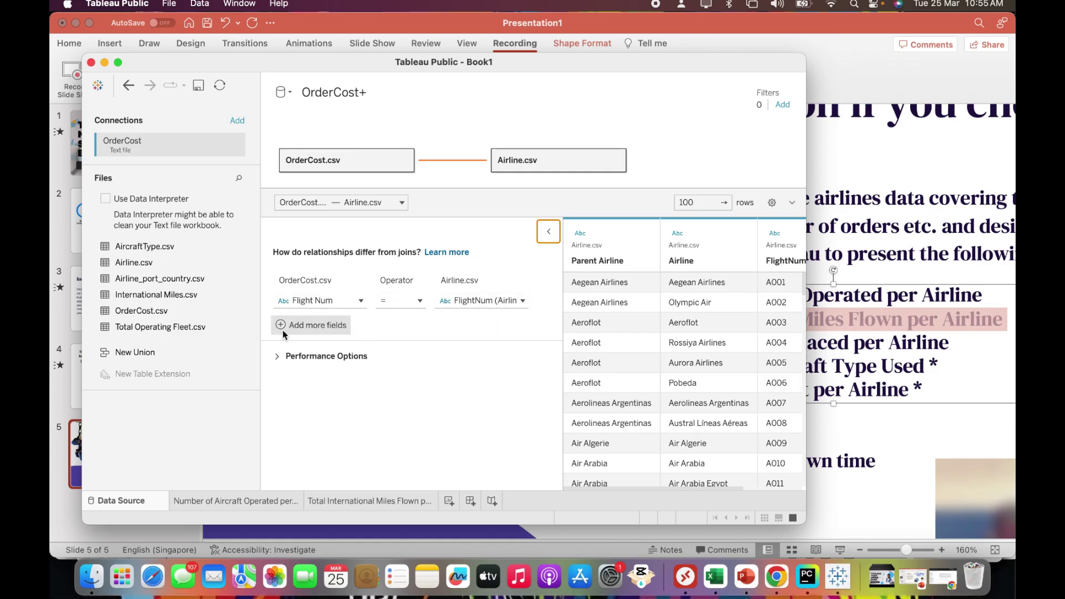
{"action": "left_click", "coordinate": [280, 360]}
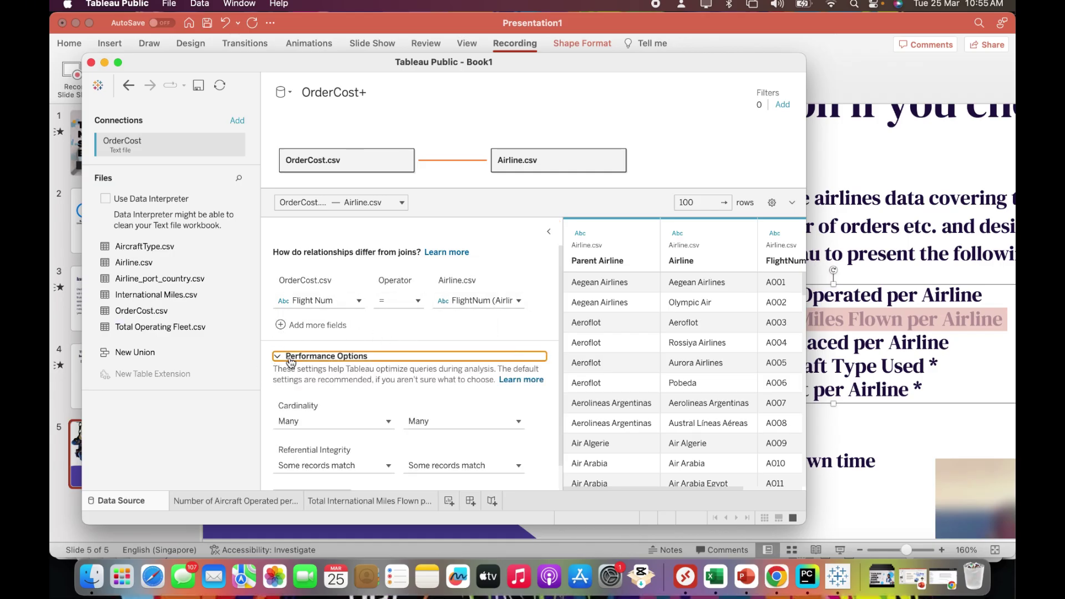
{"action": "scroll", "coordinate": [450, 378], "scroll_direction": "down", "scroll_amount": 1}
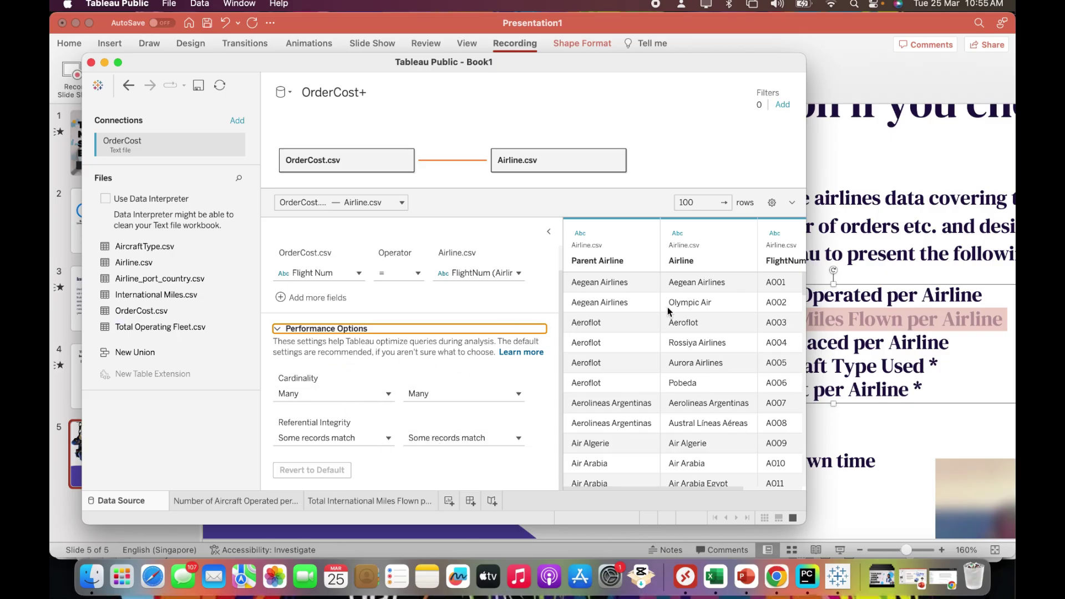
{"action": "left_click", "coordinate": [548, 232]}
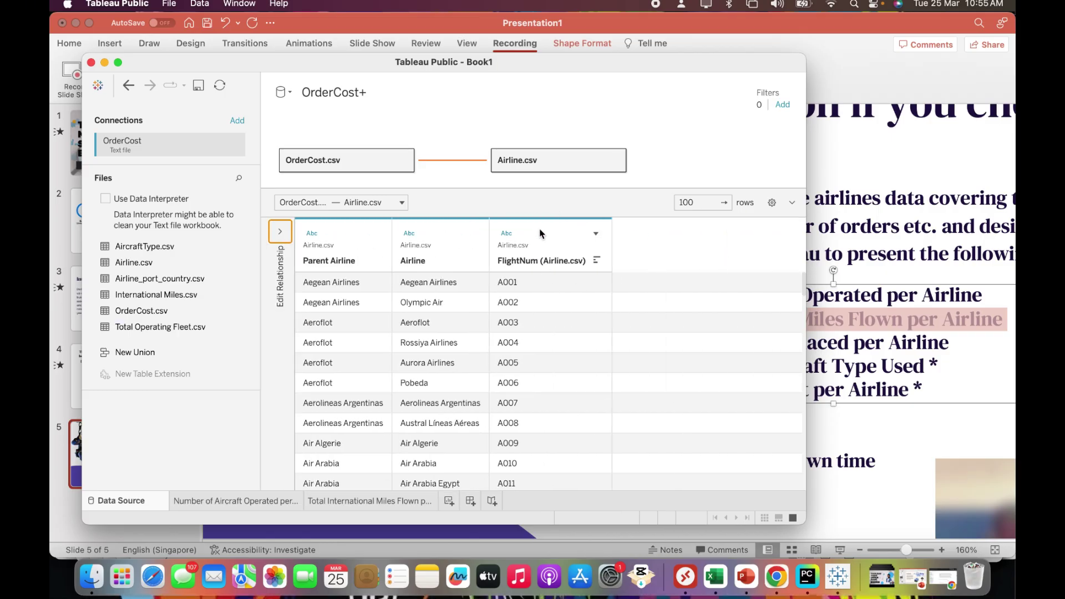
Preview the Airline.csv and OrderCost.csv tables, then create blank Sheet 3.
{"action": "left_click", "coordinate": [539, 160]}
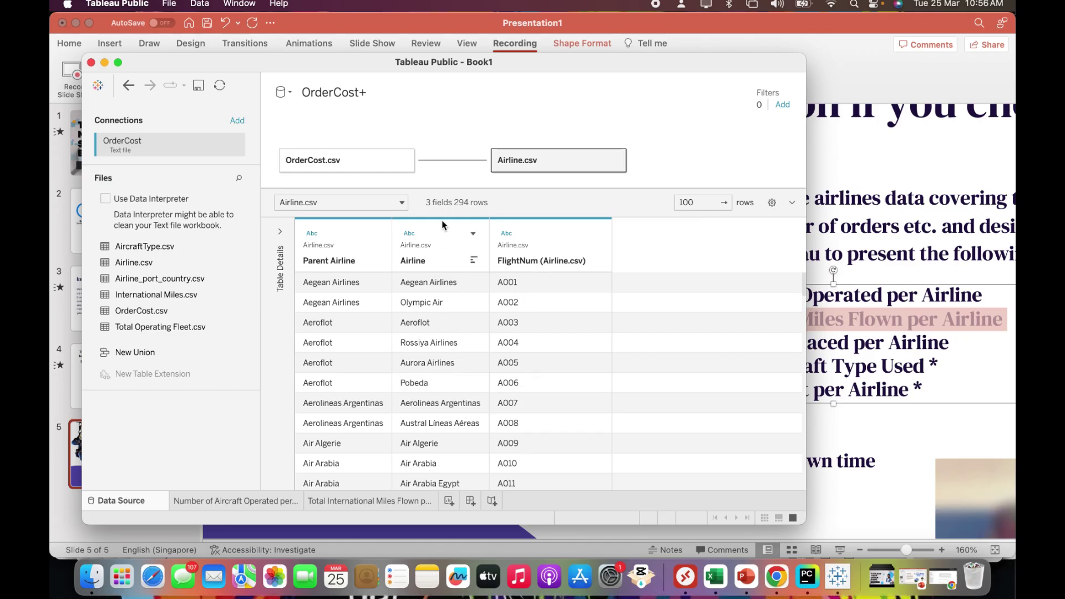
{"action": "left_click", "coordinate": [369, 160]}
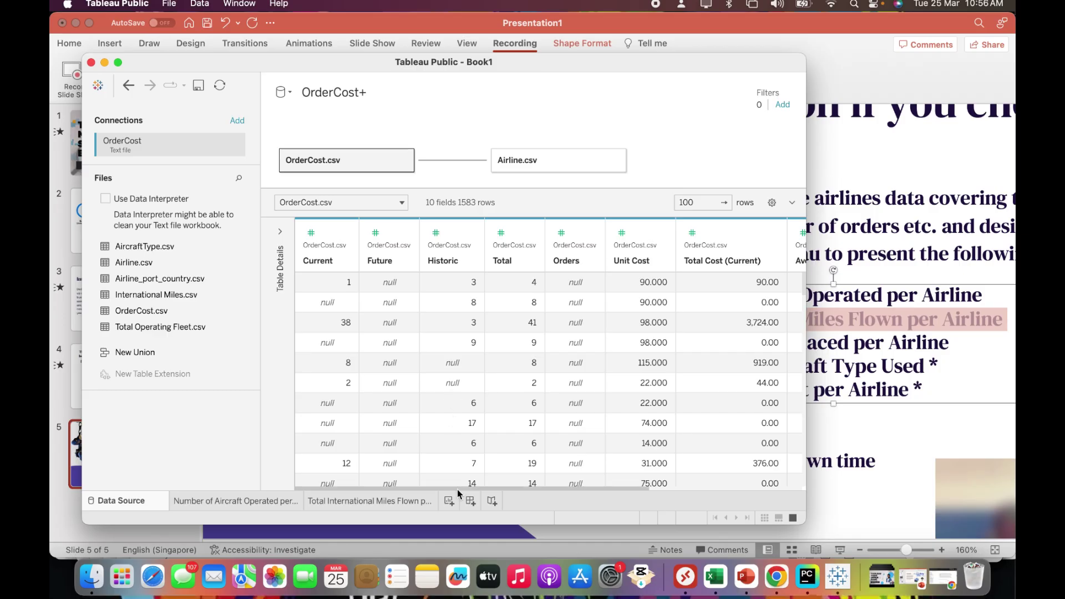
{"action": "left_click", "coordinate": [449, 501]}
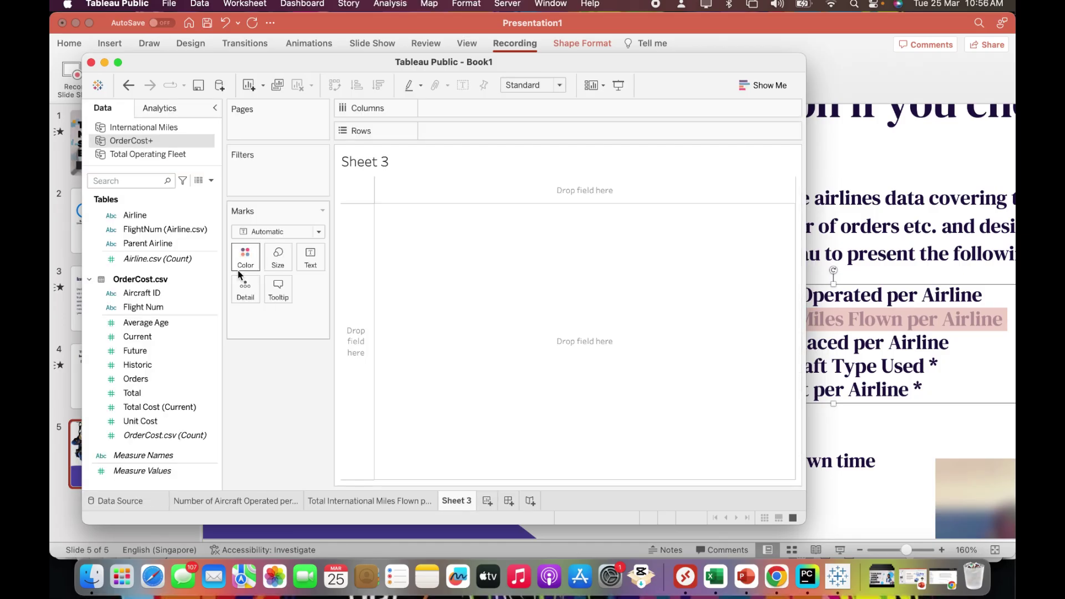
Chart SUM(Orders) per Airline as bars and filter out the 142 null Orders values.
{"action": "left_click", "coordinate": [141, 216]}
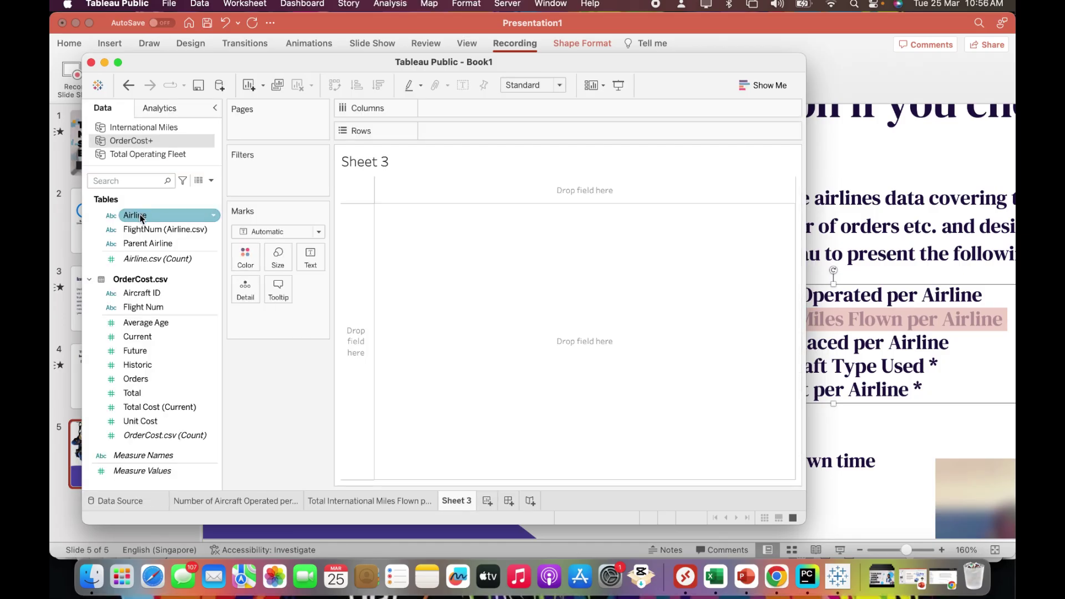
{"action": "left_click", "coordinate": [916, 353]}
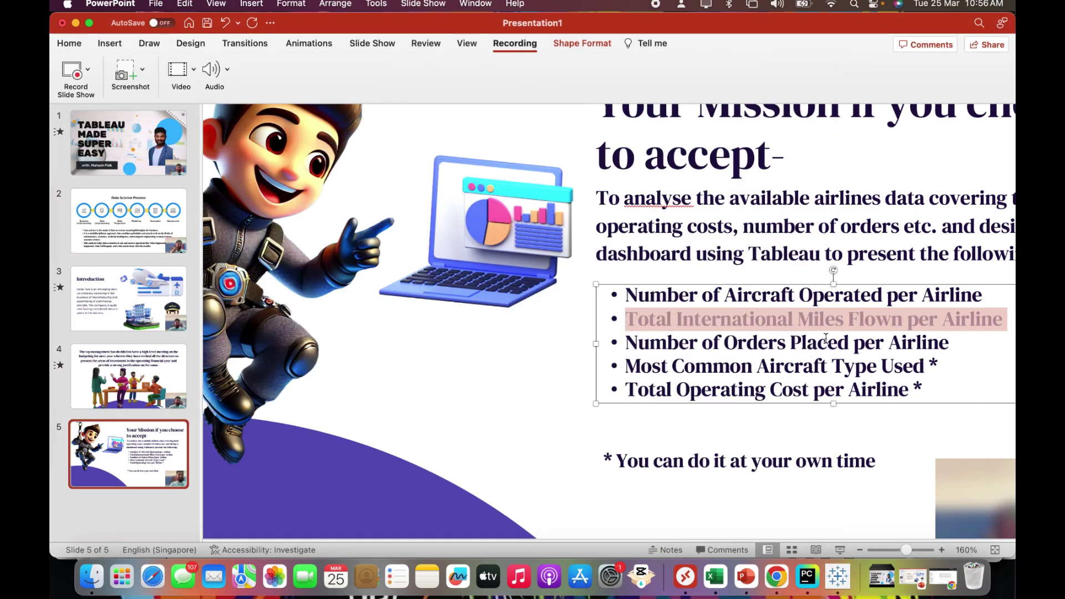
{"action": "key", "text": "super+Tab"}
{"action": "left_click_drag", "start_coordinate": [139, 217], "coordinate": [490, 103]}
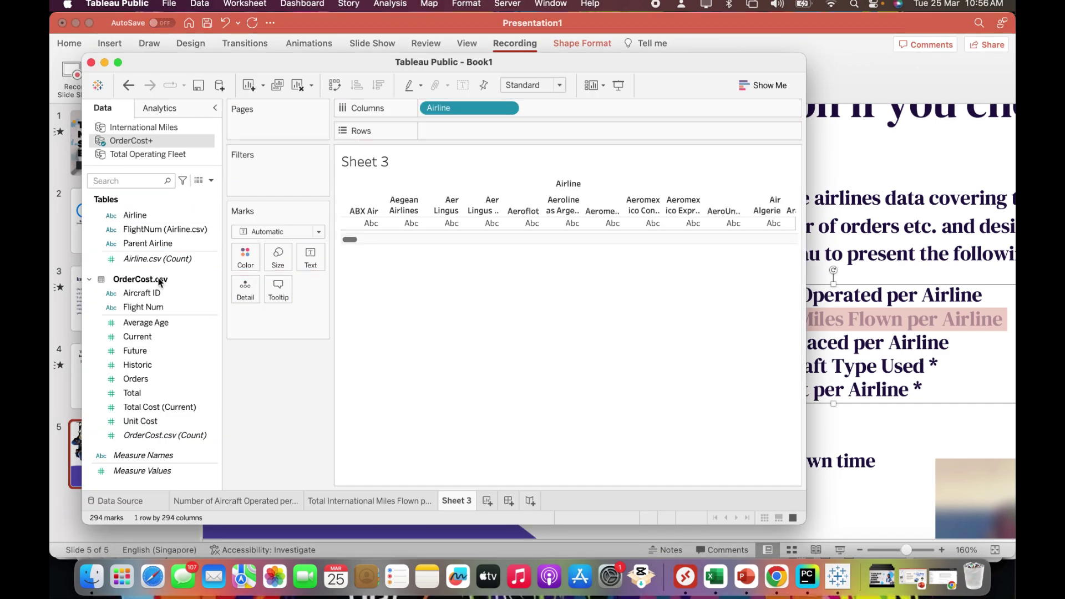
{"action": "left_click_drag", "start_coordinate": [139, 379], "coordinate": [467, 132]}
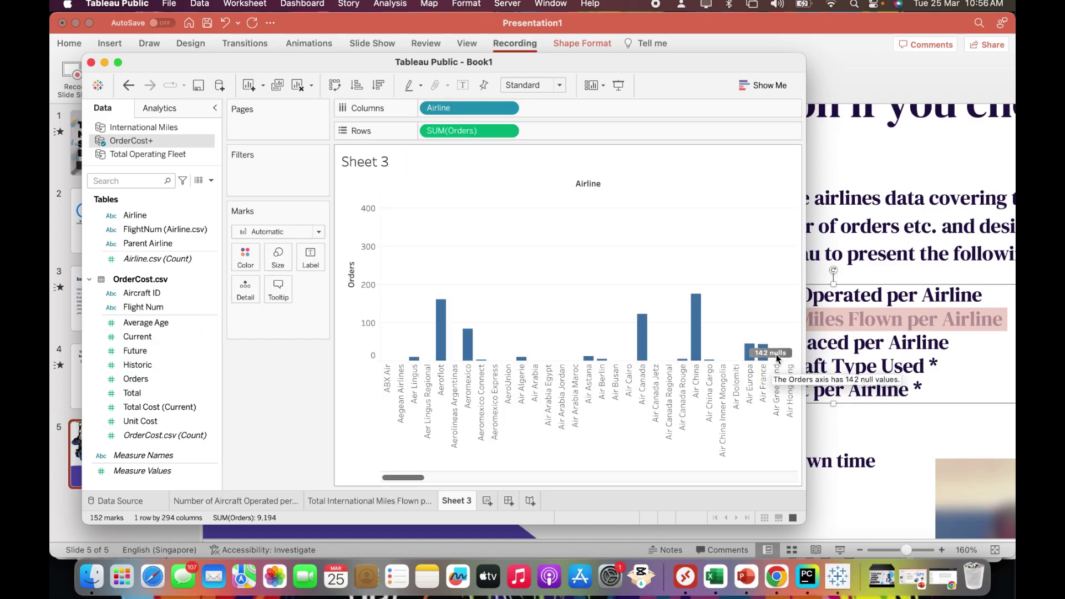
{"action": "left_click", "coordinate": [777, 354]}
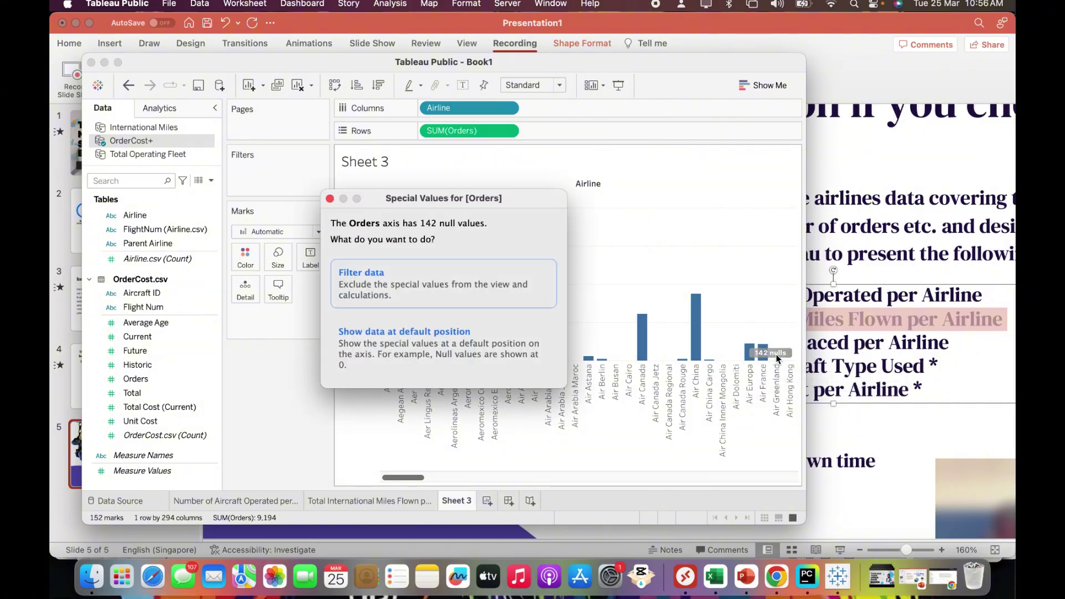
{"action": "left_click", "coordinate": [537, 304]}
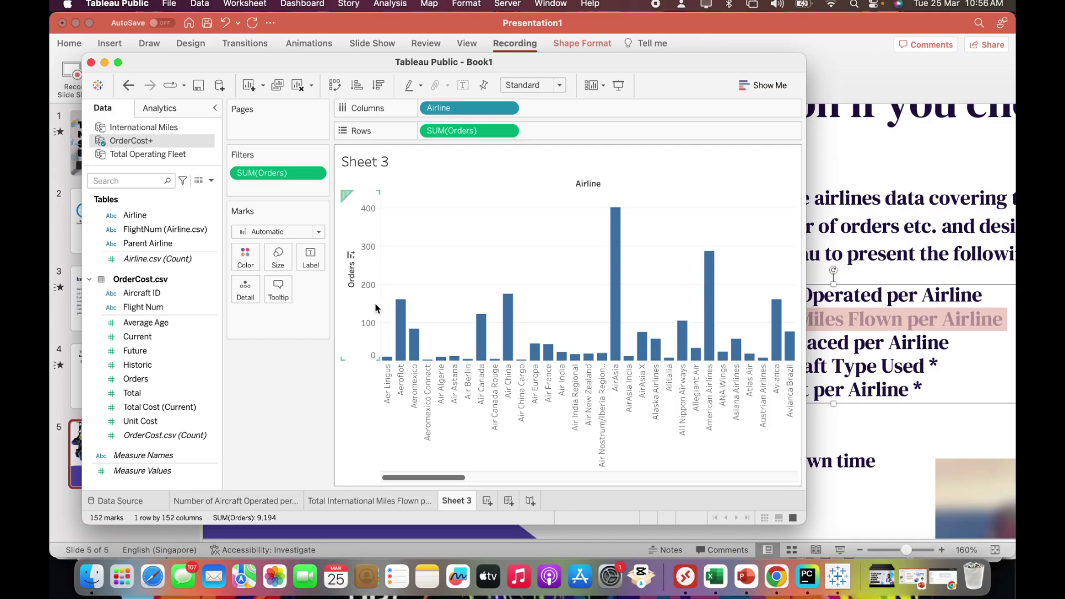
{"action": "mouse_move", "coordinate": [678, 353]}
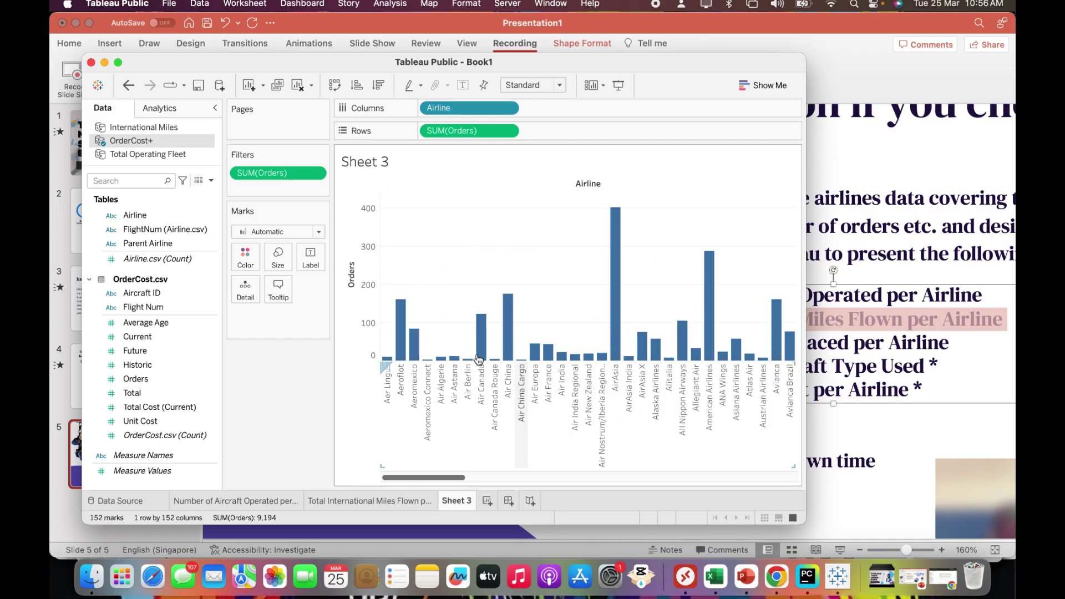
Convert the Orders chart into a text table of airlines sorted by Orders, highest first.
{"action": "left_click", "coordinate": [377, 88]}
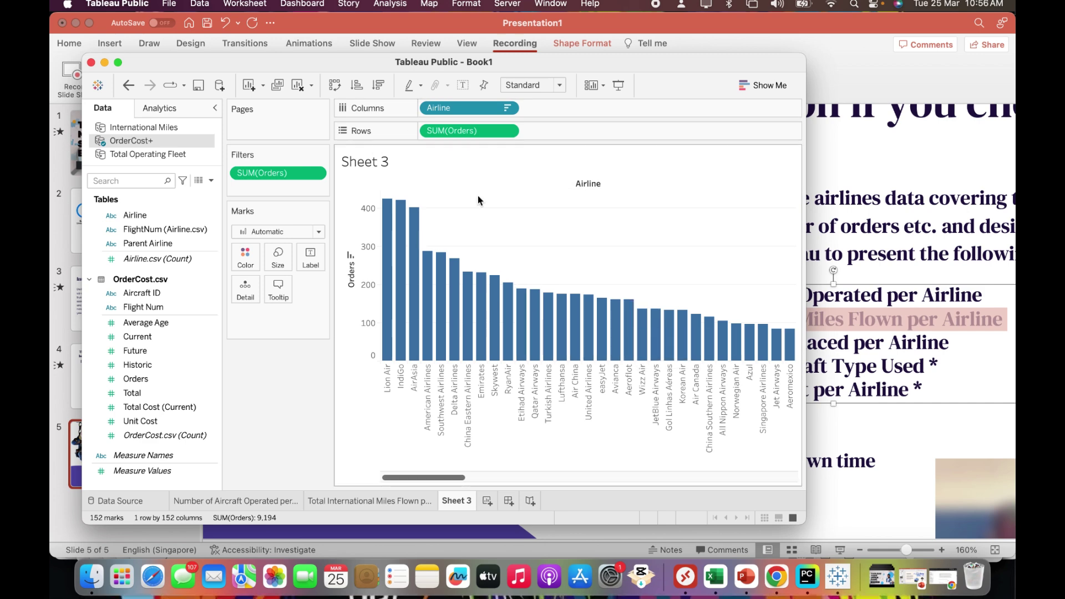
{"action": "left_click", "coordinate": [758, 87]}
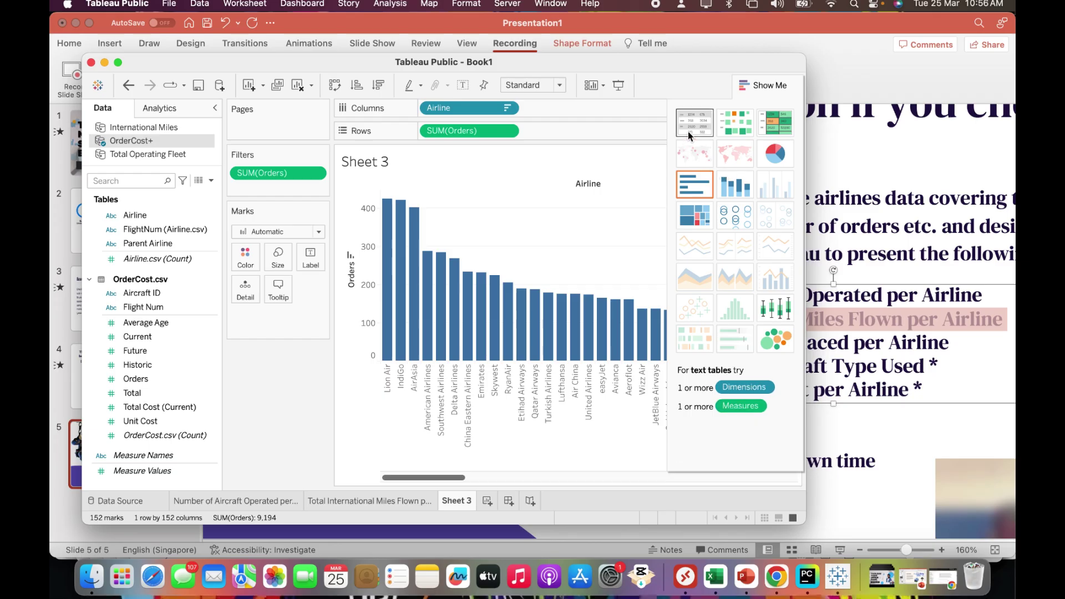
{"action": "left_click", "coordinate": [735, 131]}
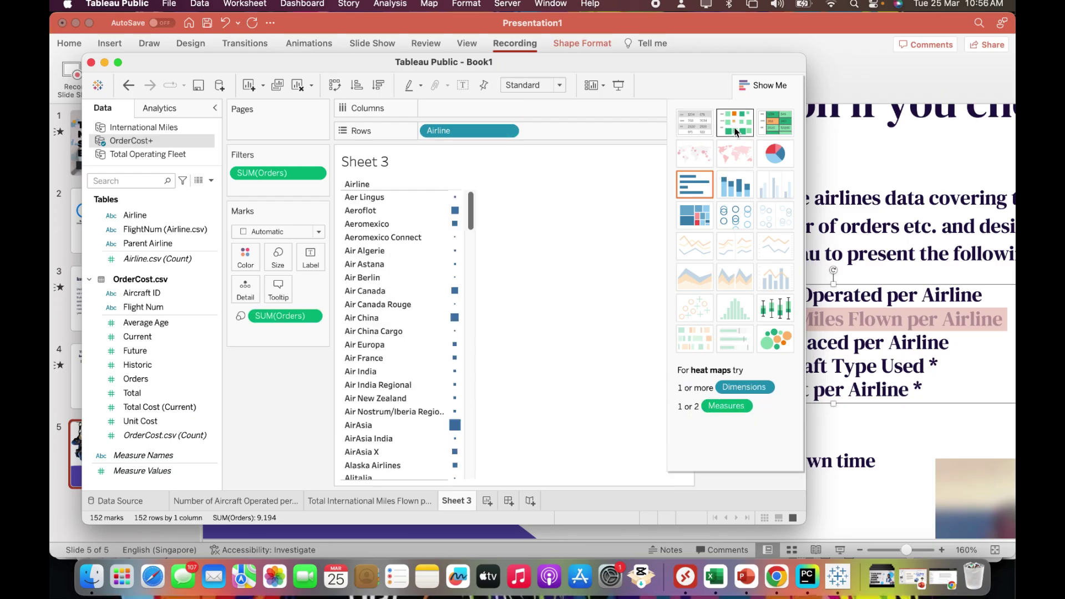
{"action": "left_click", "coordinate": [697, 125]}
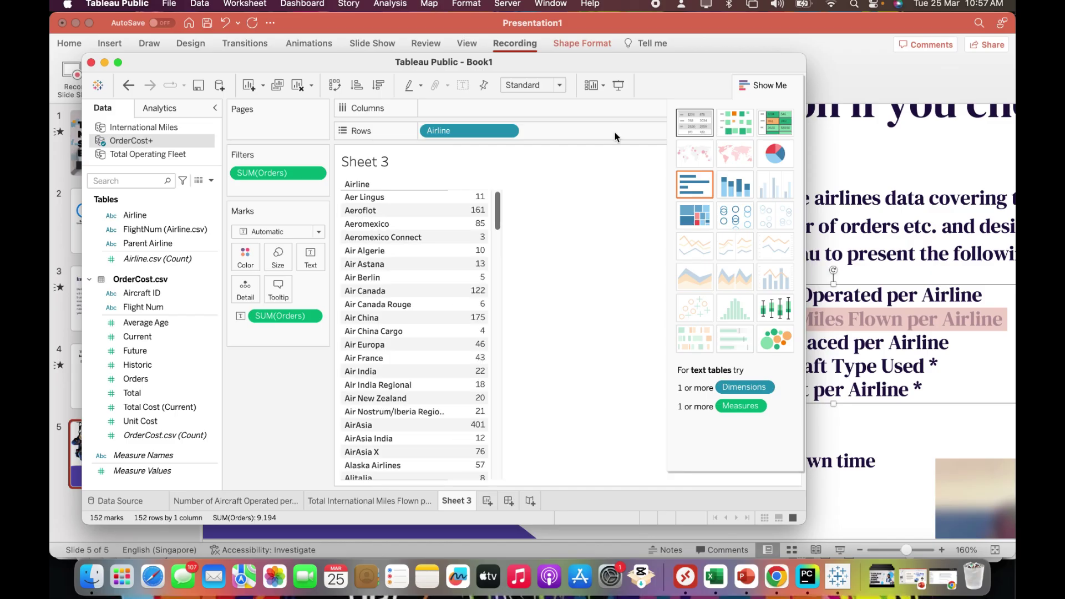
{"action": "left_click", "coordinate": [333, 89]}
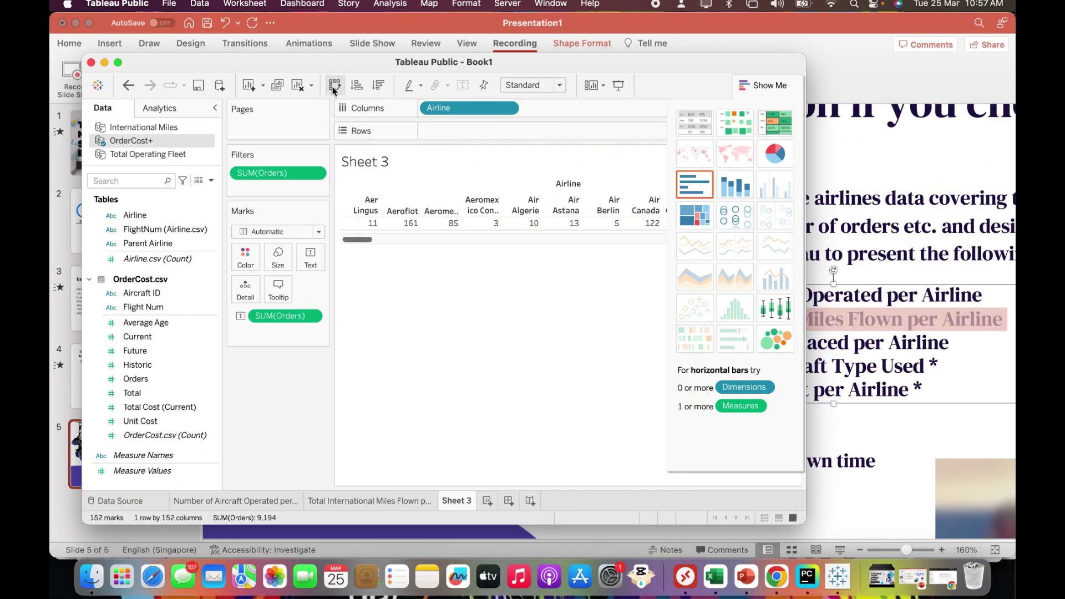
{"action": "left_click", "coordinate": [377, 87]}
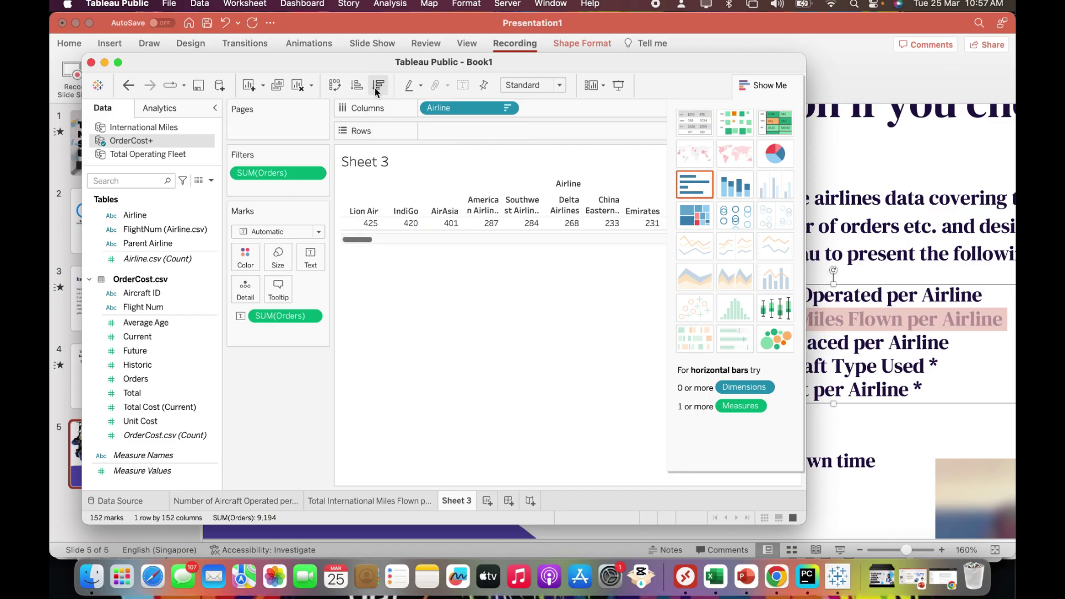
{"action": "left_click", "coordinate": [336, 88]}
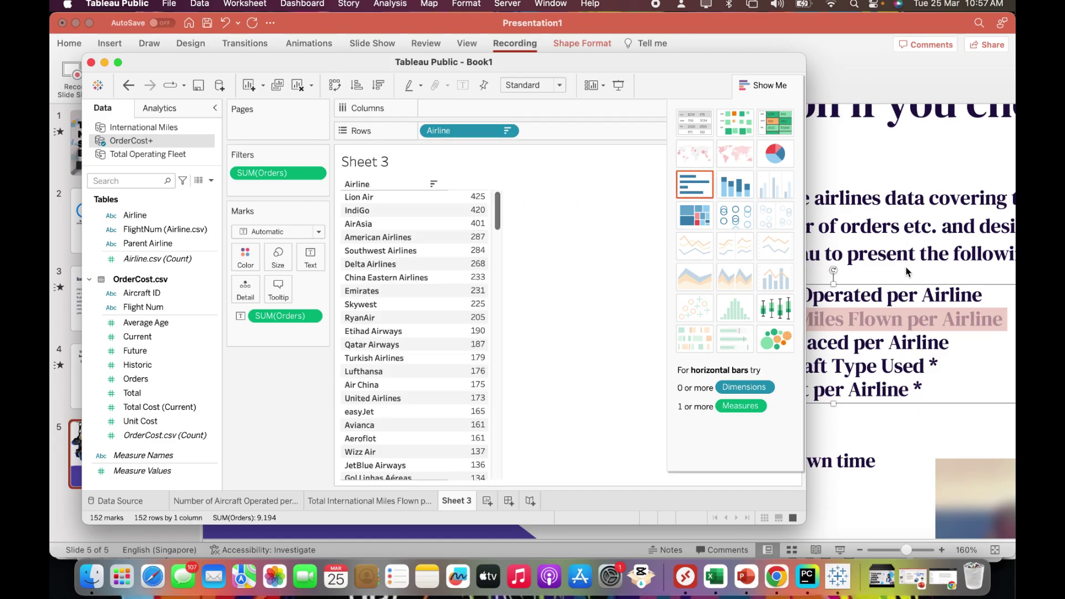
Rename Sheet 3 to 'Number of Orders Placed per Airline' using the slide's title text.
{"action": "left_click", "coordinate": [883, 283]}
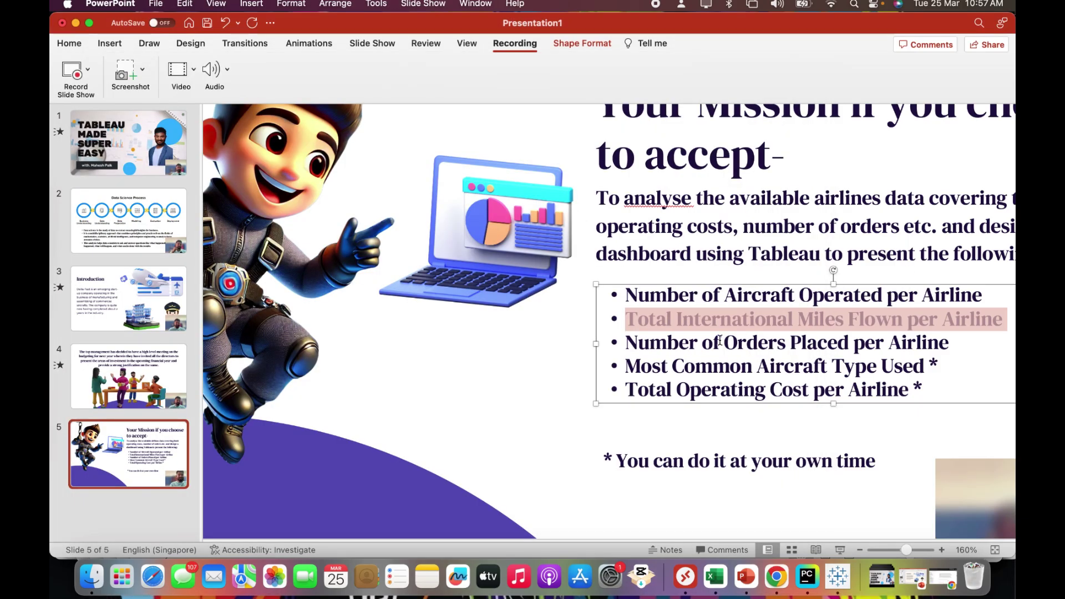
{"action": "left_click_drag", "start_coordinate": [627, 343], "coordinate": [962, 339]}
{"action": "key", "text": "super+c"}
{"action": "key", "text": "super+Tab"}
{"action": "double_click", "coordinate": [456, 500]}
{"action": "key", "text": "super+v"}
{"action": "key", "text": "Return"}
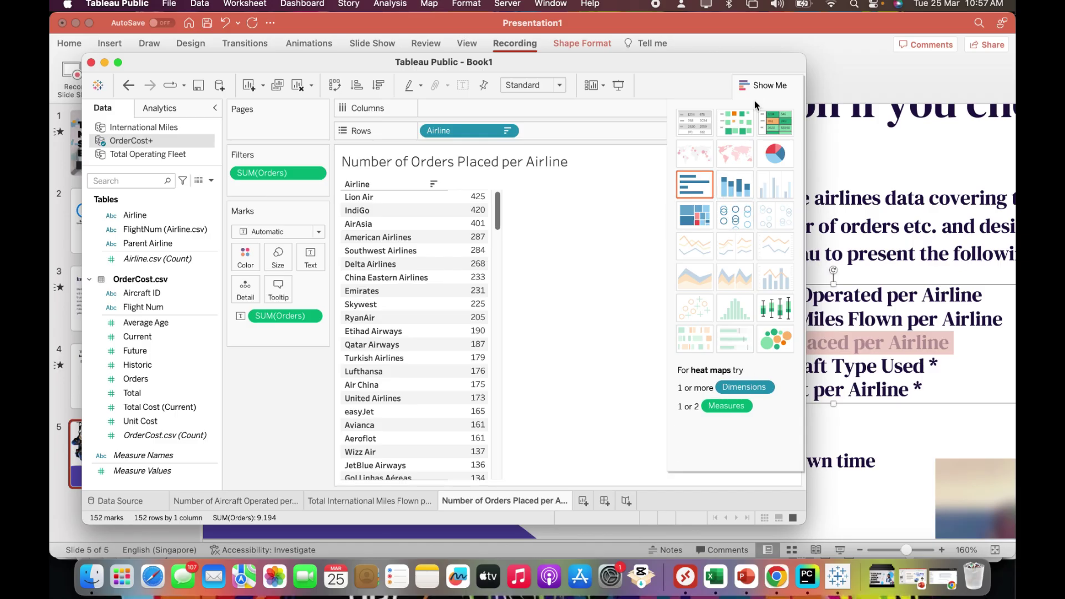
{"action": "left_click", "coordinate": [762, 85]}
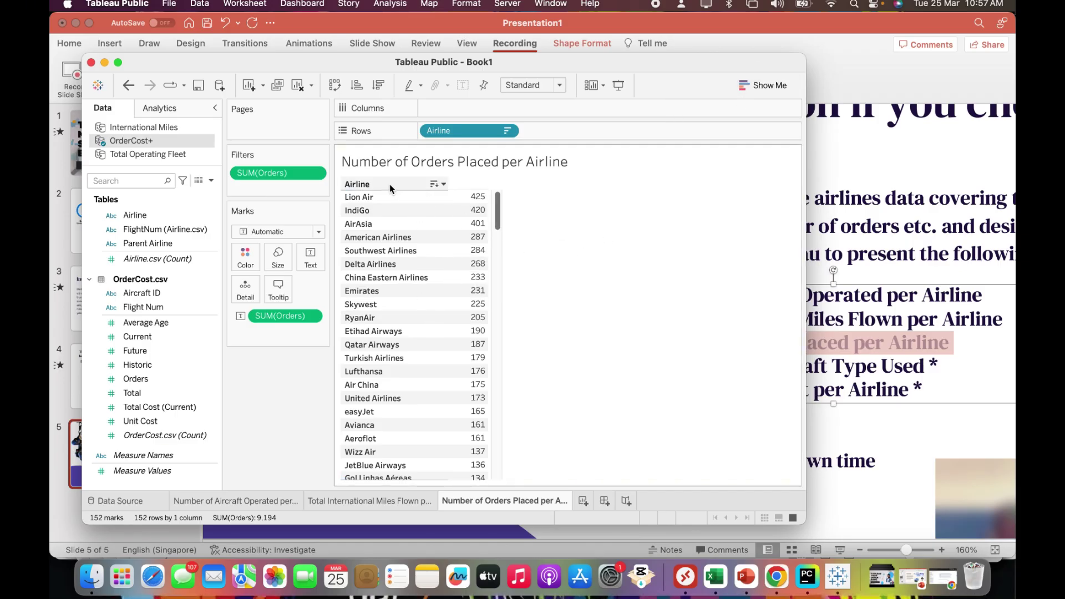
{"action": "left_click", "coordinate": [473, 196]}
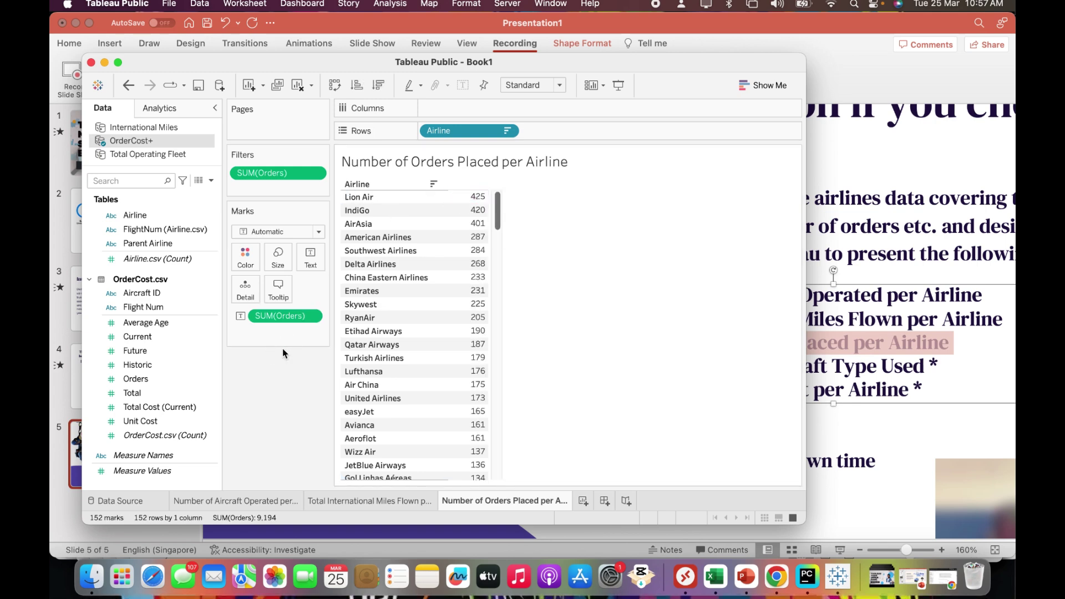
Format the SUM(Orders) numbers in 11-point font and widen the order value column.
{"action": "right_click", "coordinate": [277, 318]}
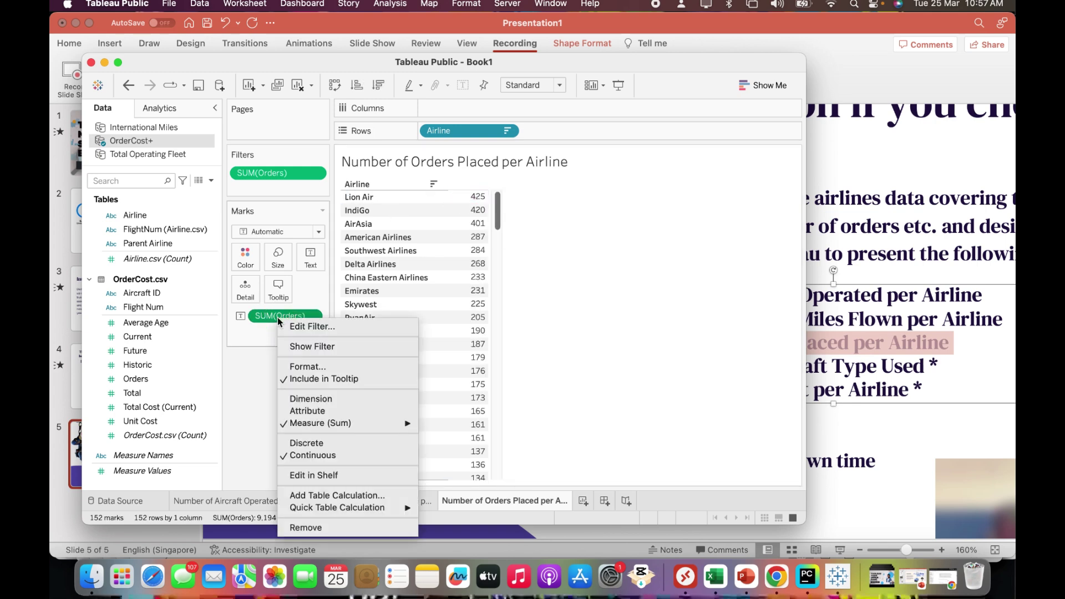
{"action": "left_click", "coordinate": [307, 367]}
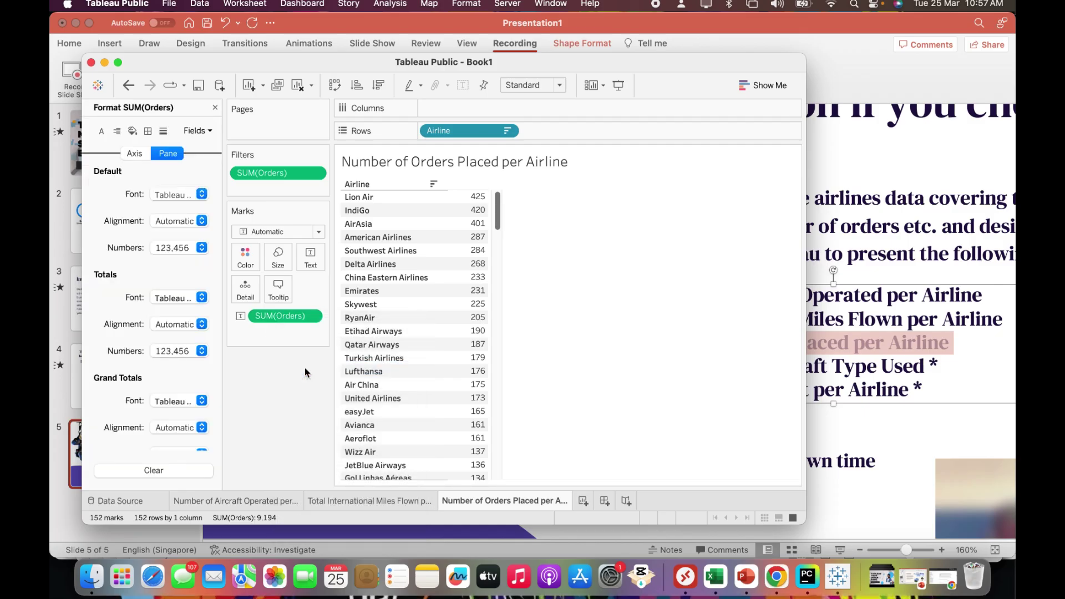
{"action": "left_click", "coordinate": [169, 222]}
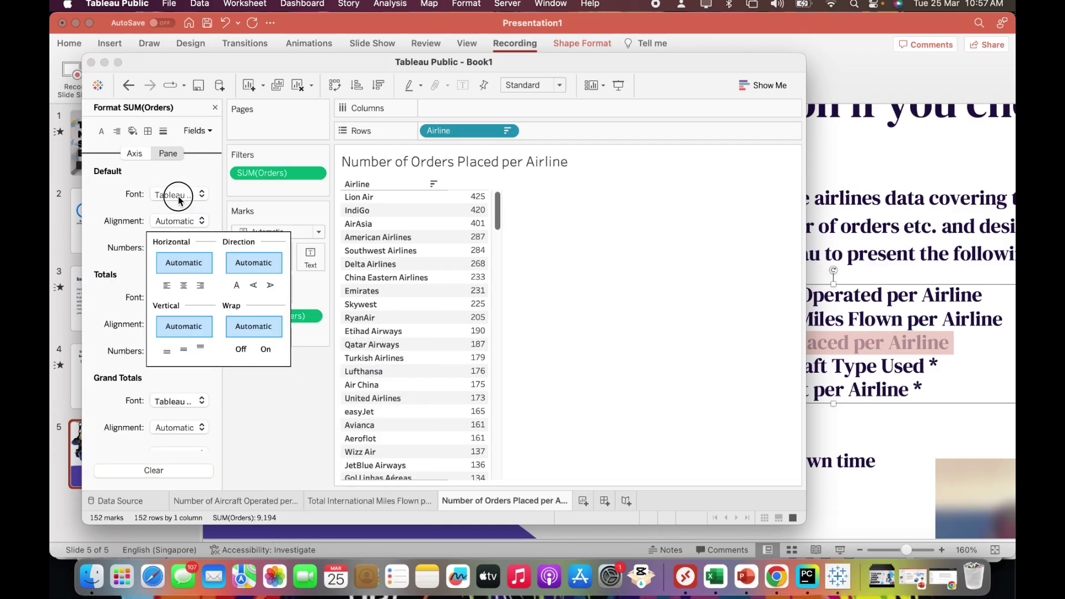
{"action": "left_click", "coordinate": [179, 197]}
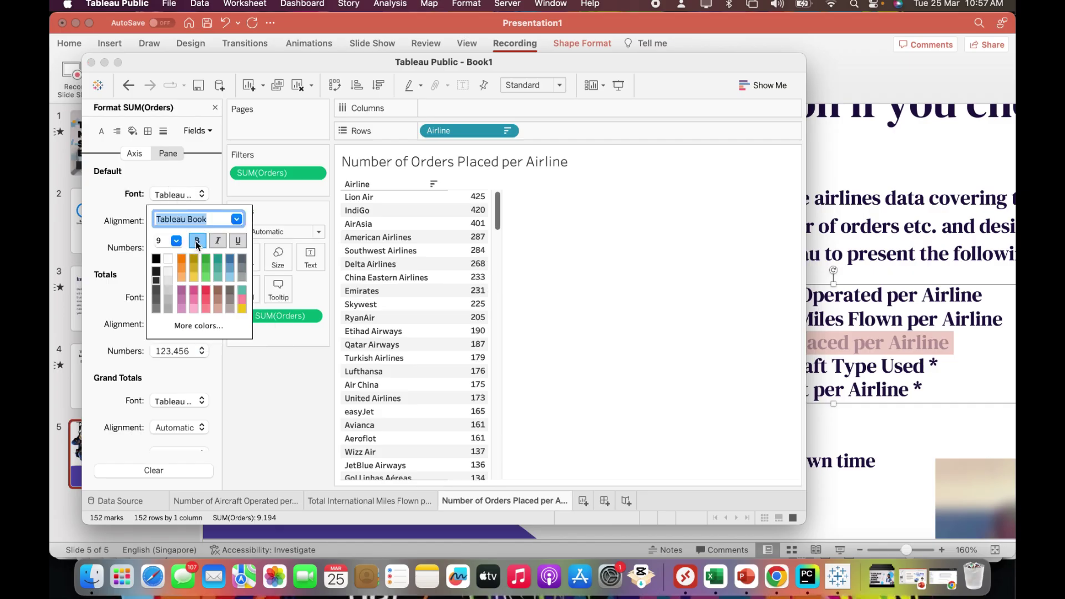
{"action": "left_click", "coordinate": [176, 241]}
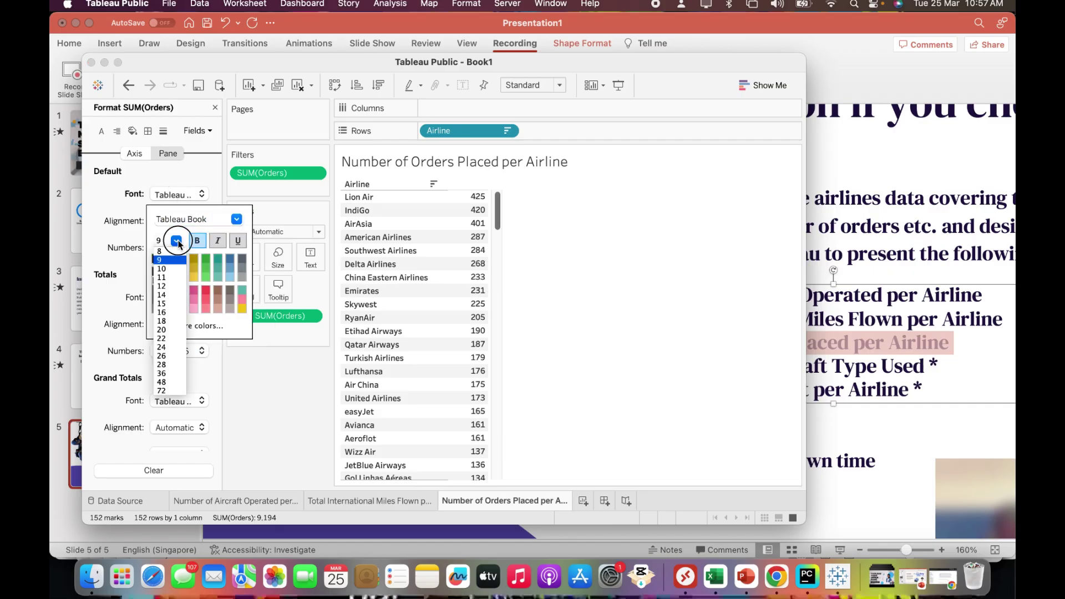
{"action": "left_click", "coordinate": [172, 277]}
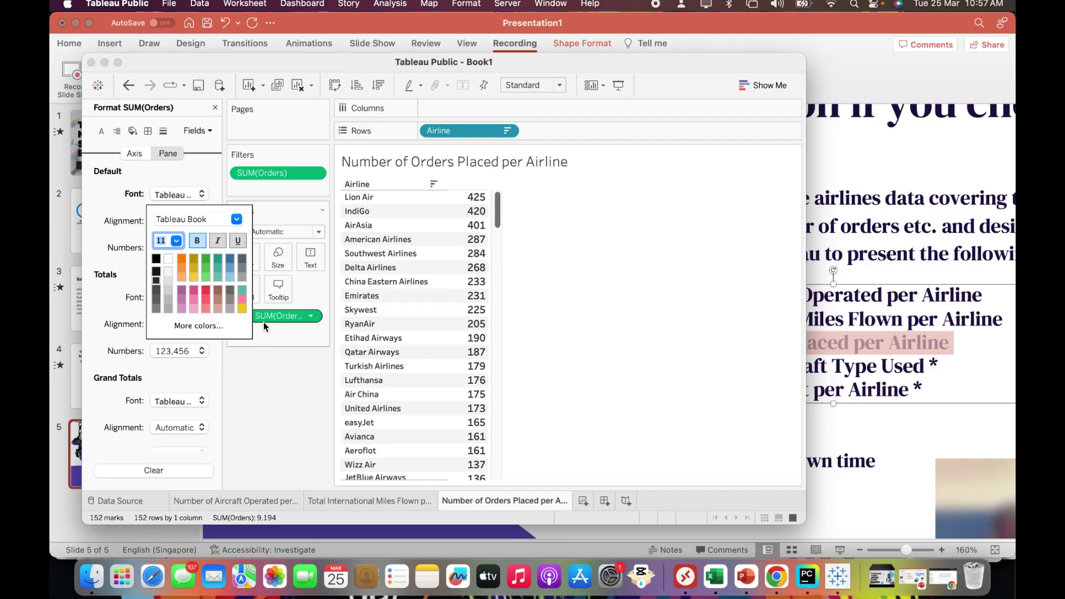
{"action": "left_click", "coordinate": [288, 398]}
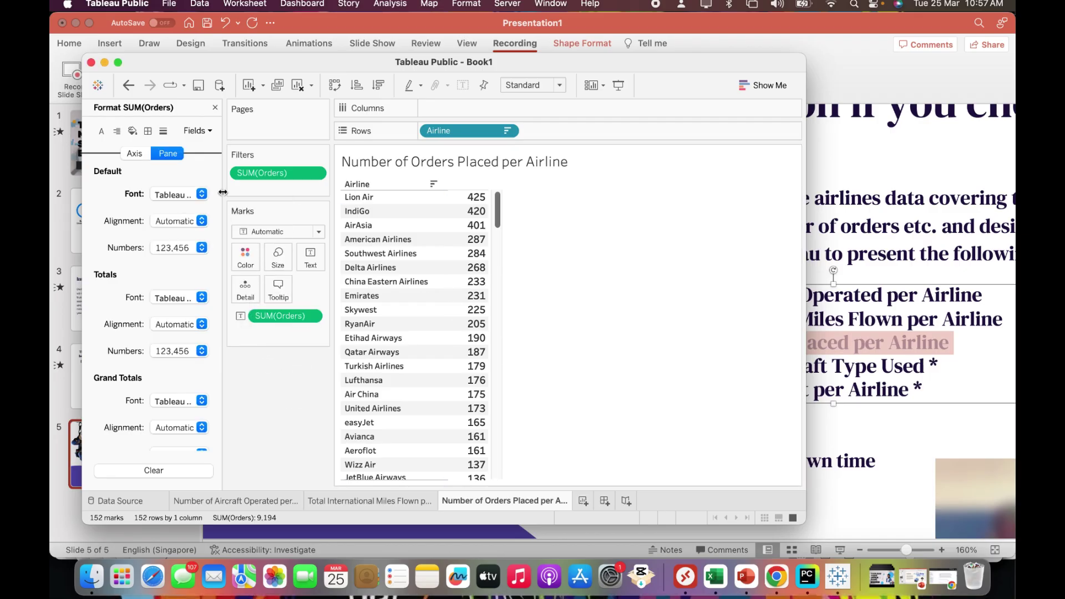
{"action": "left_click", "coordinate": [215, 108]}
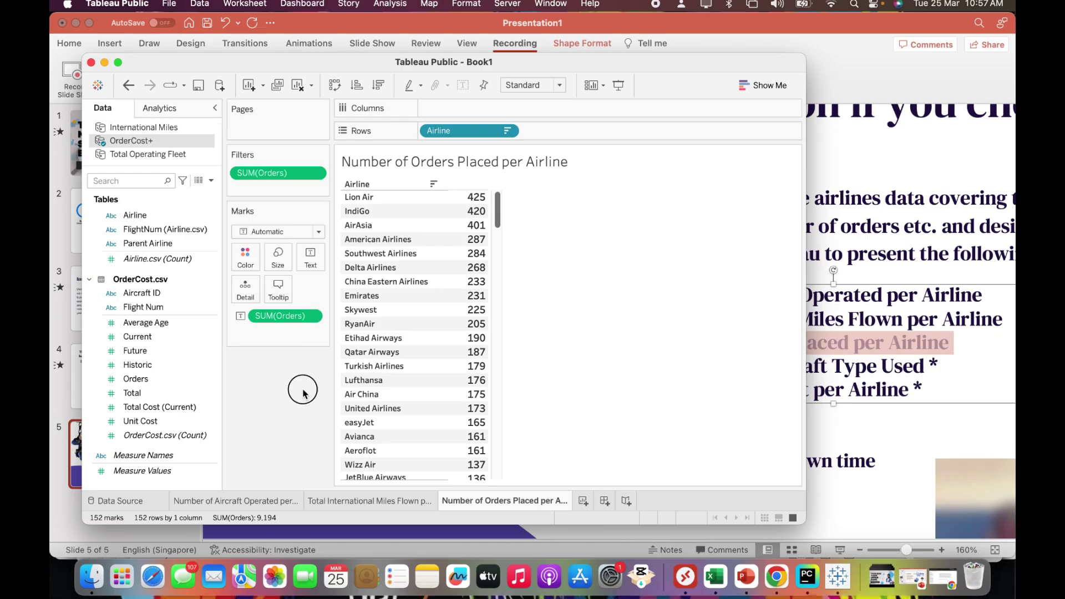
{"action": "mouse_move", "coordinate": [464, 217]}
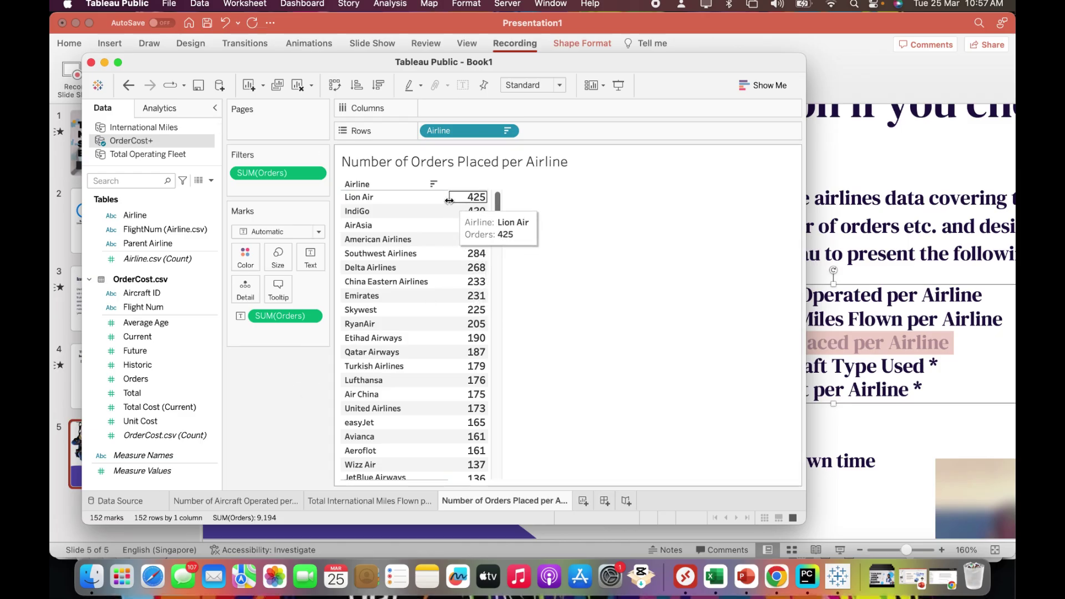
{"action": "left_click_drag", "start_coordinate": [448, 201], "coordinate": [536, 205]}
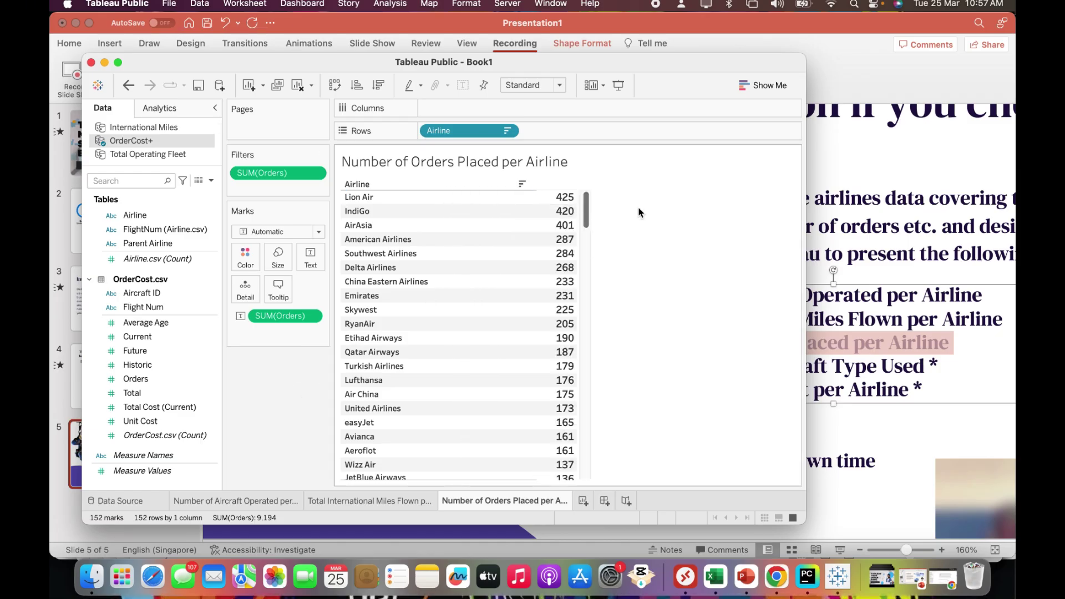
On a new dashboard, place the aircraft treemap and delete its airline colour legend.
{"action": "left_click", "coordinate": [604, 501]}
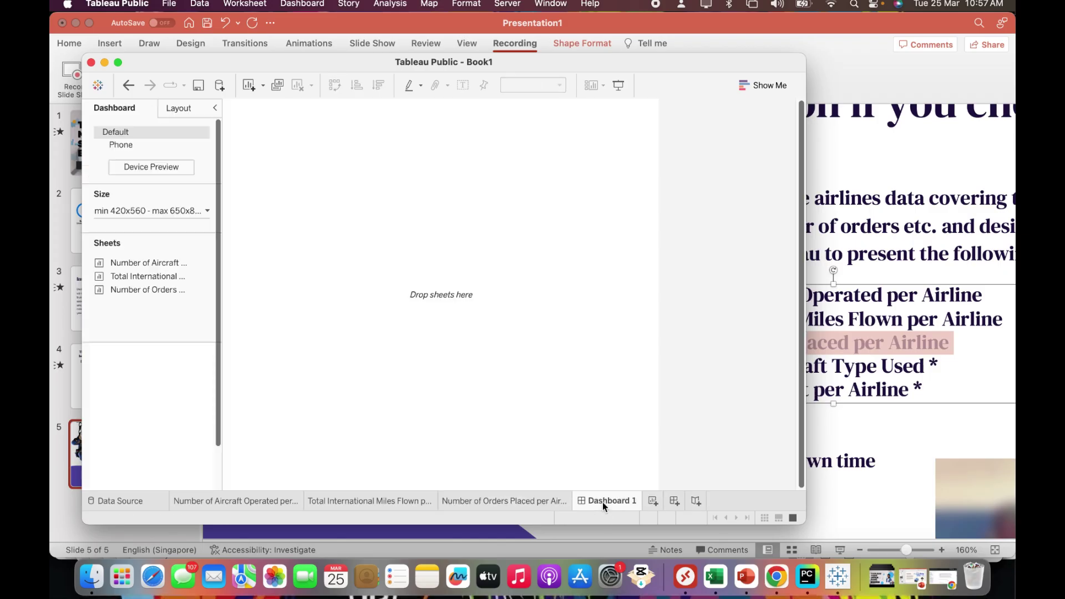
{"action": "mouse_move", "coordinate": [171, 267]}
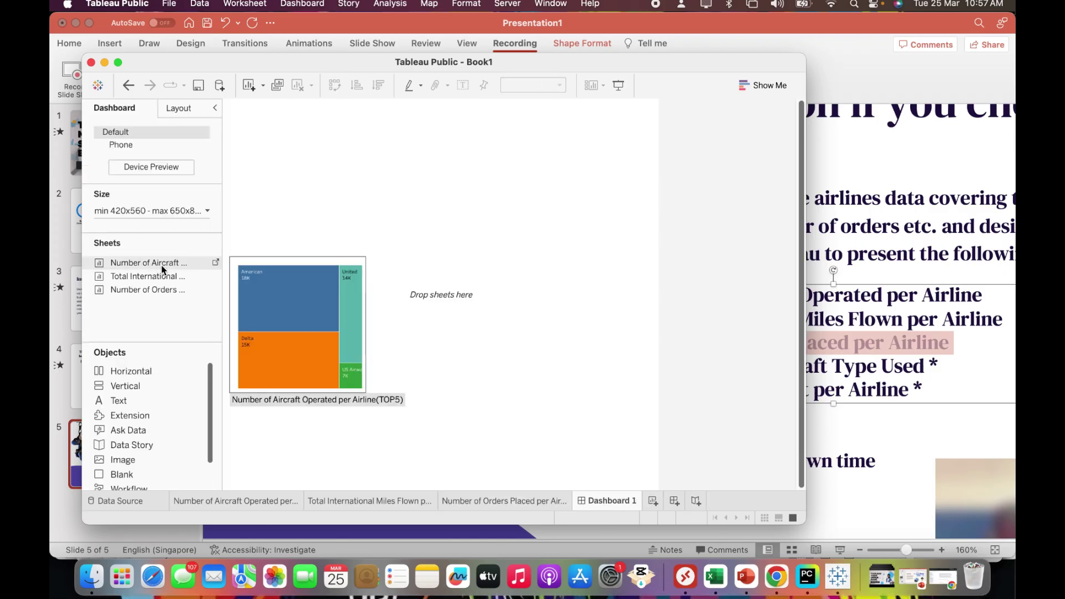
{"action": "left_click_drag", "start_coordinate": [161, 265], "coordinate": [305, 198]}
{"action": "left_click", "coordinate": [582, 260]}
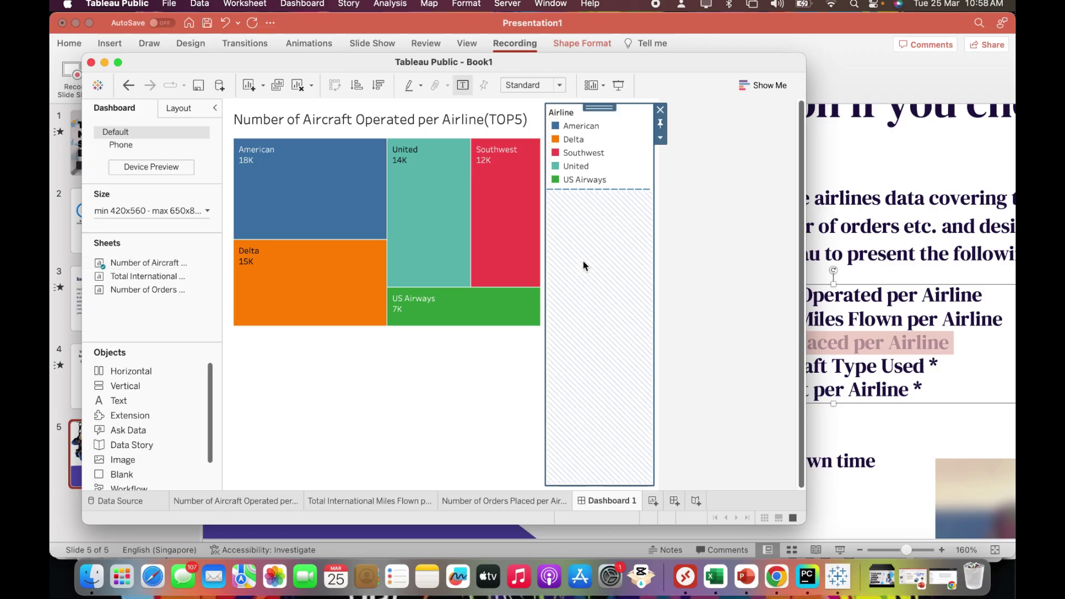
{"action": "left_click", "coordinate": [660, 110]}
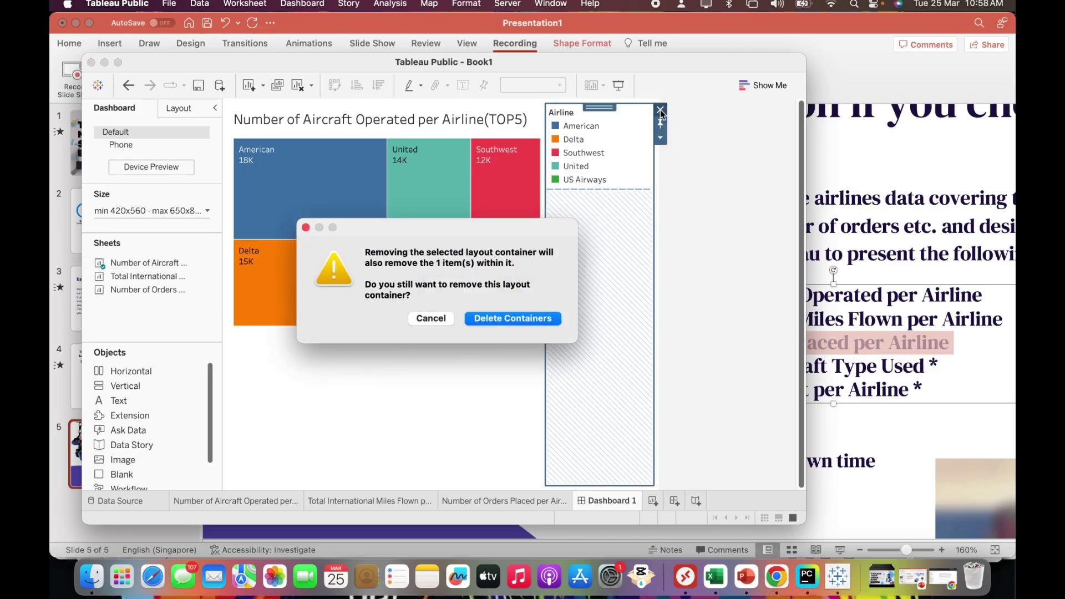
{"action": "left_click", "coordinate": [514, 319]}
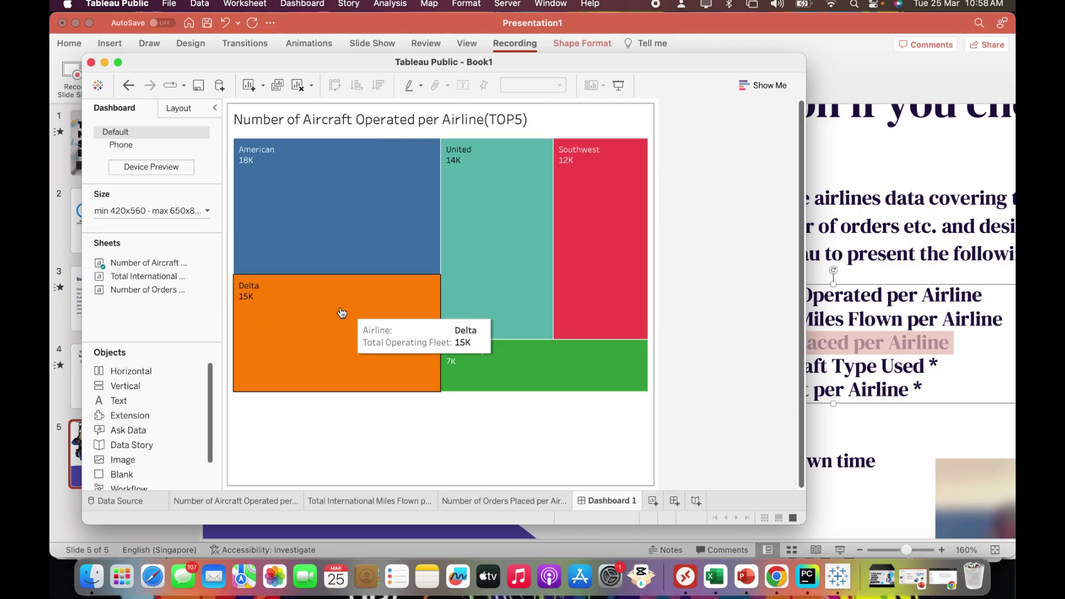
Add the miles bar chart beside the treemap and the orders table below, widening its airline column.
{"action": "mouse_move", "coordinate": [138, 278]}
{"action": "left_mouse_down"}
{"action": "mouse_move", "coordinate": [206, 204]}
{"action": "mouse_move", "coordinate": [362, 143]}
{"action": "mouse_move", "coordinate": [506, 167]}
{"action": "mouse_move", "coordinate": [583, 238]}
{"action": "left_mouse_up"}
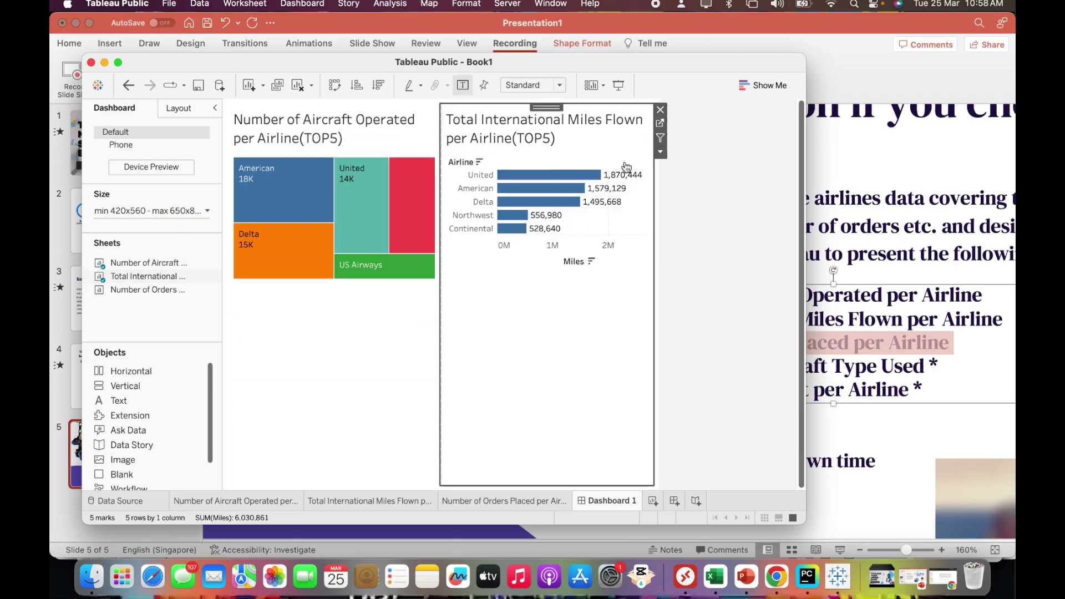
{"action": "left_click", "coordinate": [392, 340]}
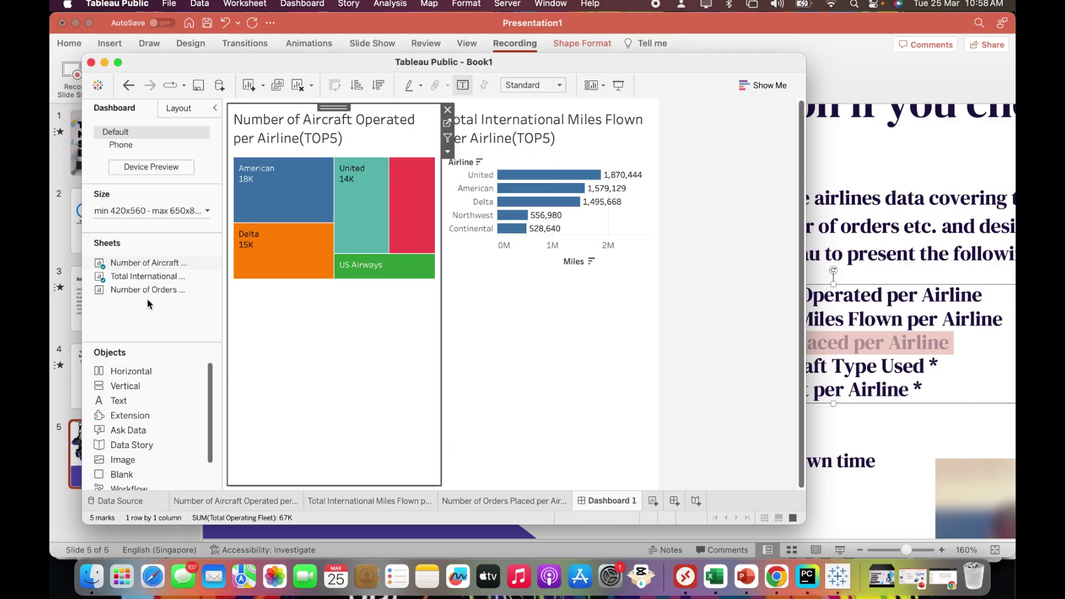
{"action": "left_click_drag", "start_coordinate": [146, 292], "coordinate": [435, 485]}
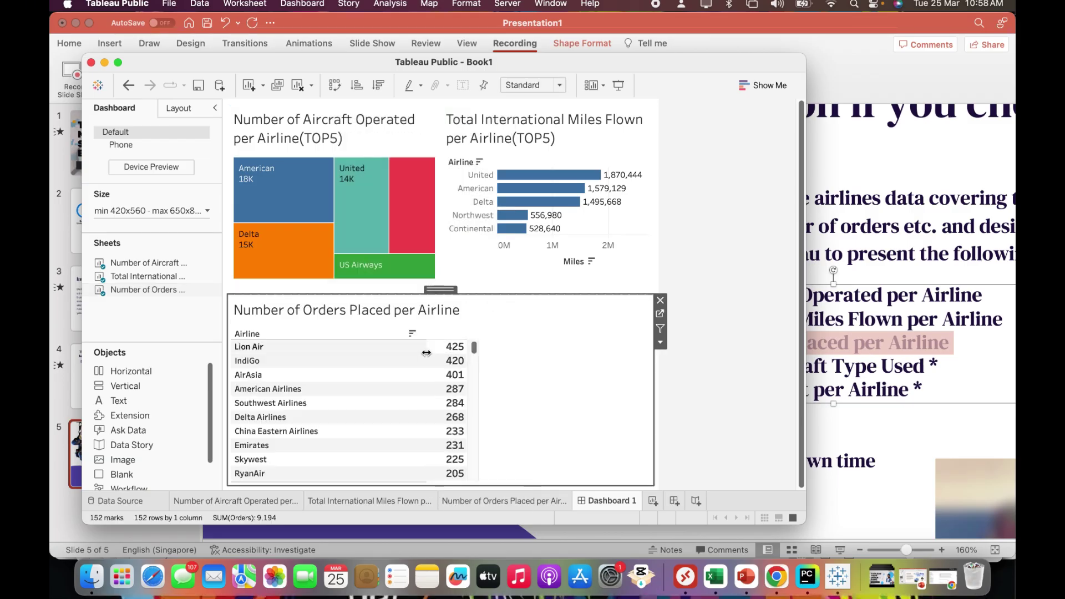
{"action": "left_click_drag", "start_coordinate": [426, 353], "coordinate": [598, 358]}
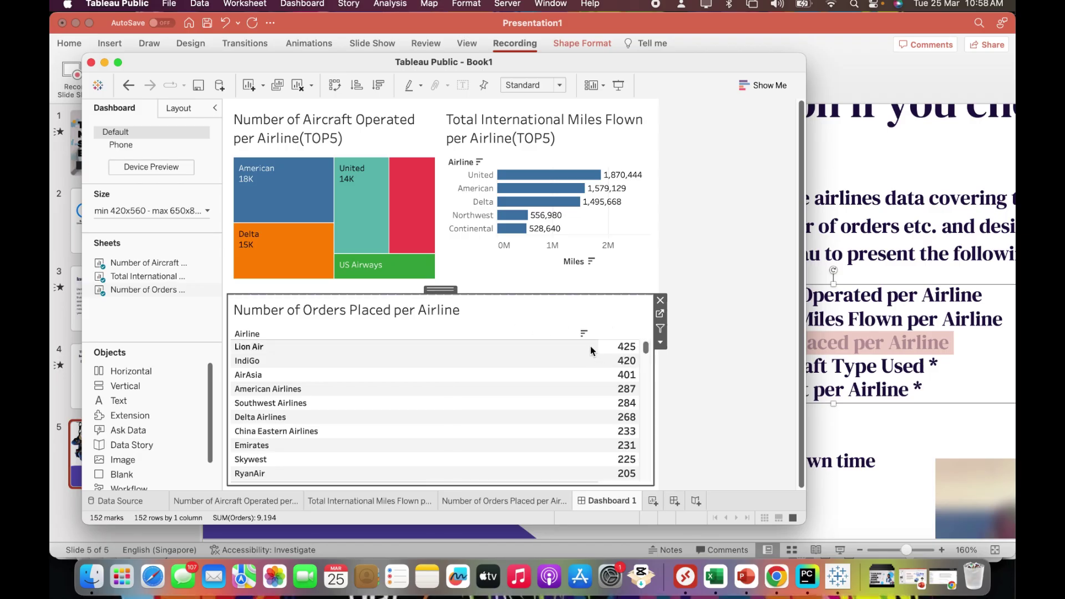
{"action": "left_click", "coordinate": [738, 261]}
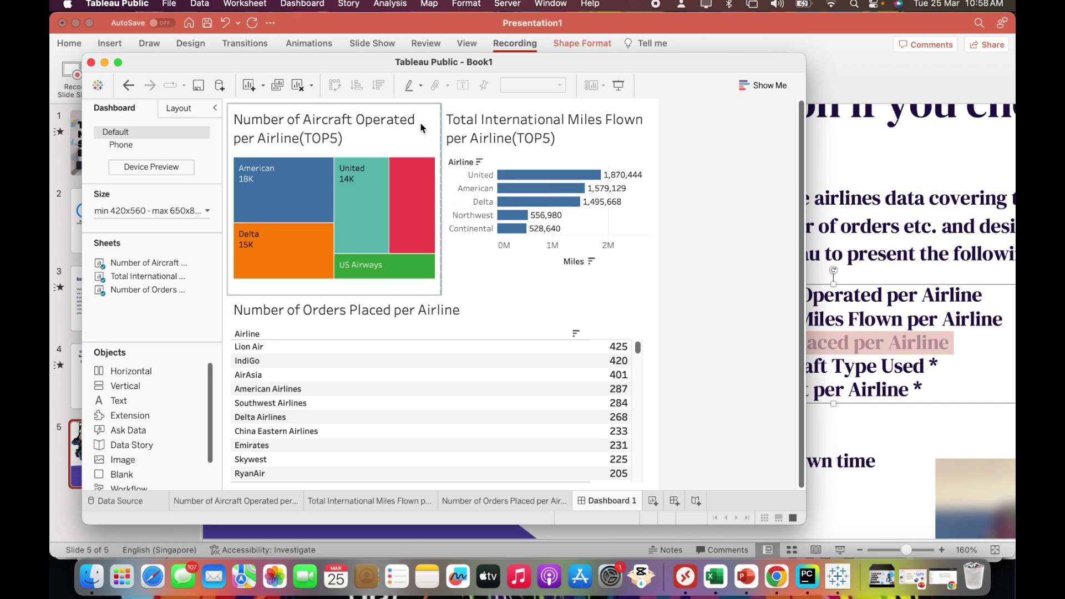
Add a text box at the top of the dashboard reading 'Management Report for planning next Year'.
{"action": "left_click", "coordinate": [389, 130]}
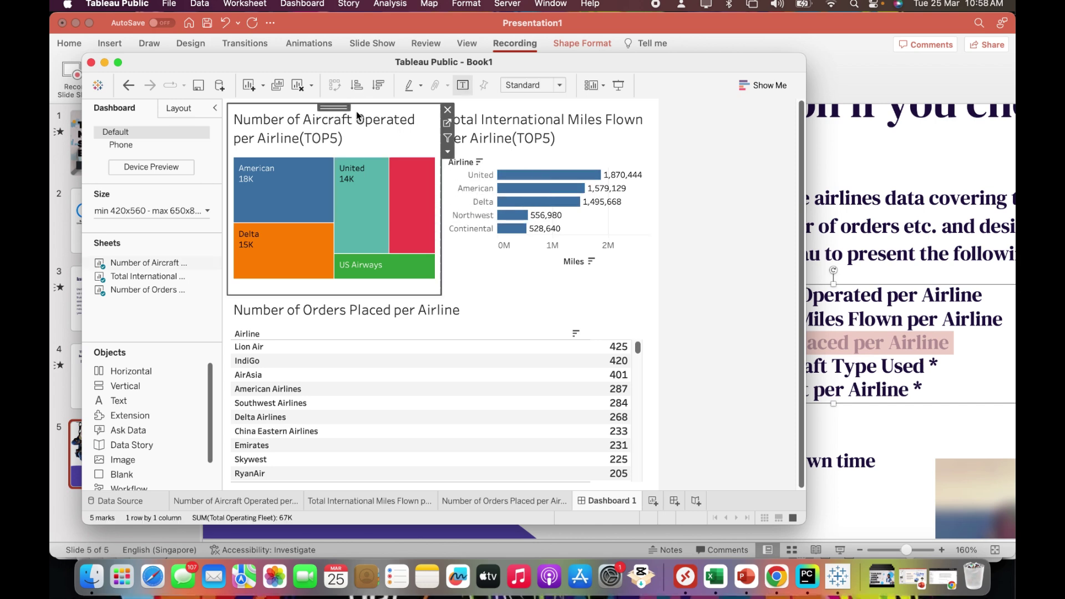
{"action": "mouse_move", "coordinate": [293, 229]}
{"action": "mouse_move", "coordinate": [133, 401]}
{"action": "left_mouse_down"}
{"action": "mouse_move", "coordinate": [166, 399]}
{"action": "mouse_move", "coordinate": [374, 240]}
{"action": "mouse_move", "coordinate": [437, 105]}
{"action": "left_mouse_up"}
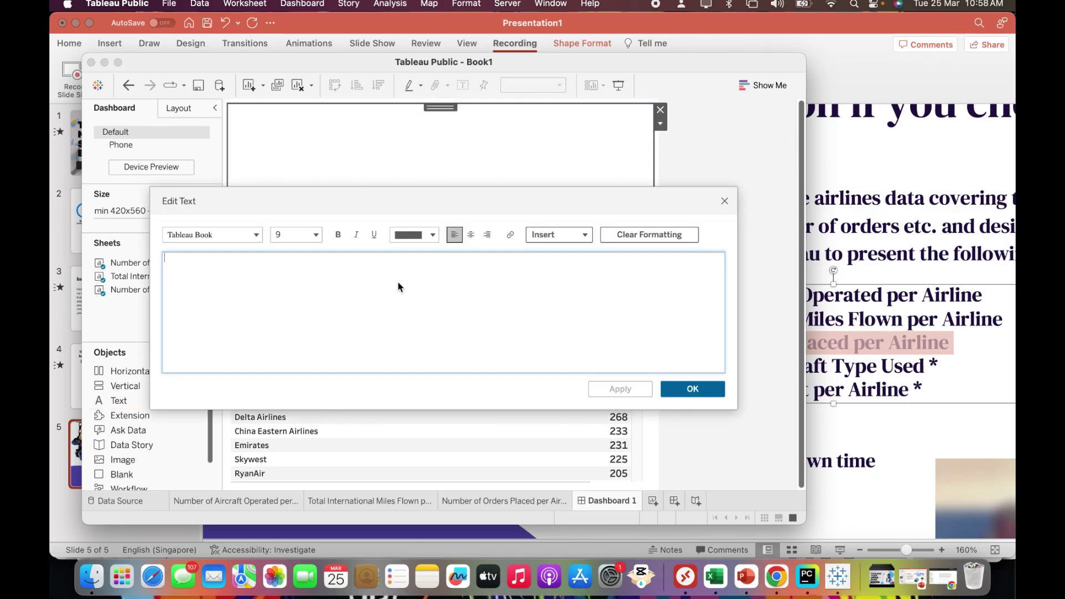
{"action": "type", "text": "Man"}
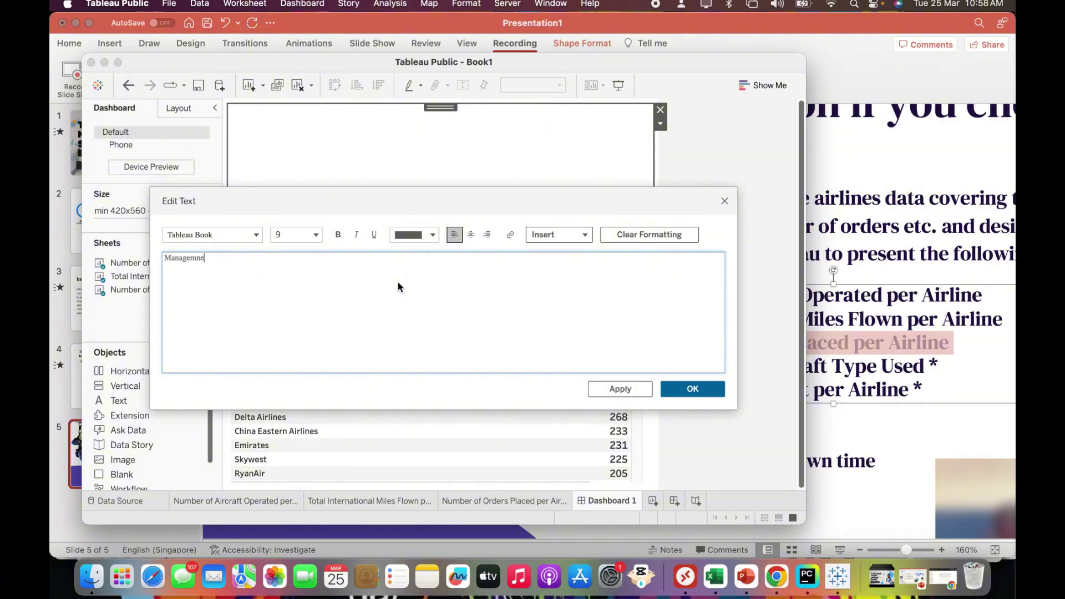
{"action": "type", "text": "agement Report for planning next Year"}
Format the title as bold, black, 14-point and centred, then apply it.
{"action": "key", "text": "super+a"}
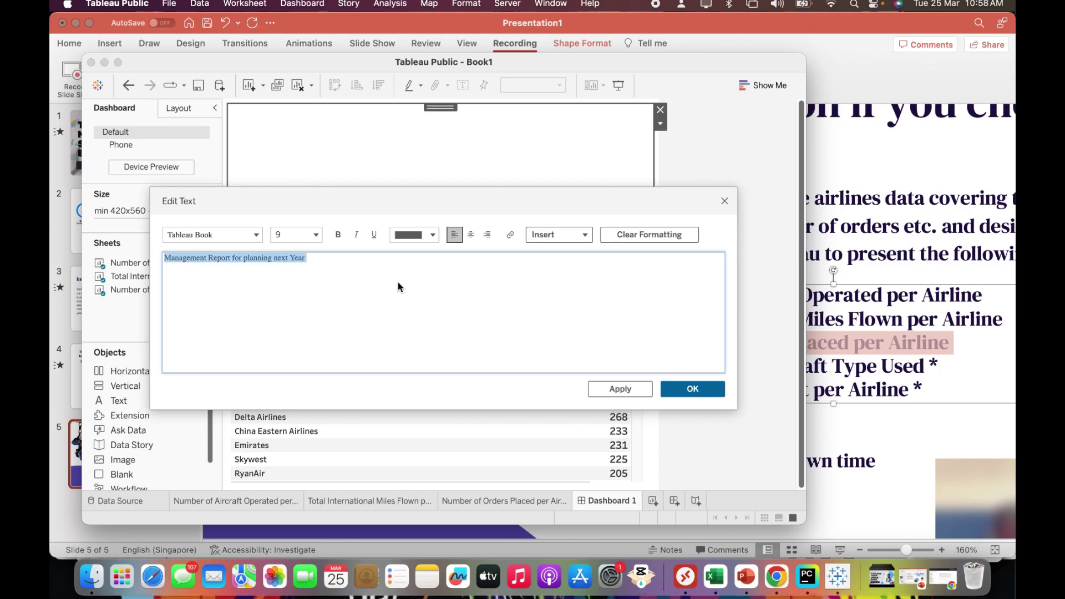
{"action": "left_click", "coordinate": [413, 235]}
{"action": "left_click", "coordinate": [399, 259]}
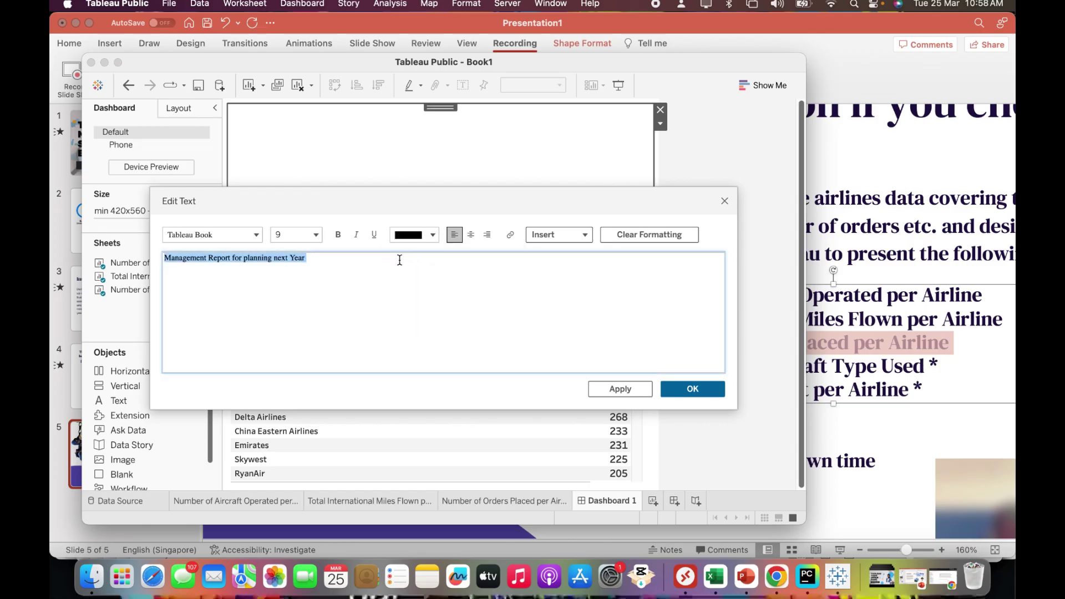
{"action": "left_click", "coordinate": [338, 234]}
{"action": "left_click", "coordinate": [314, 235]}
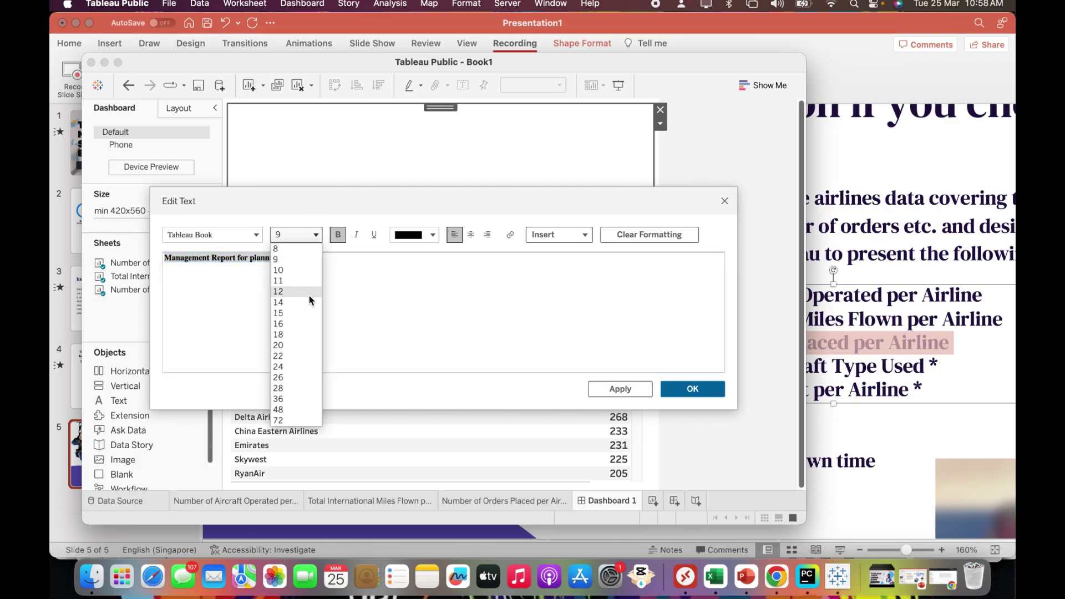
{"action": "left_click", "coordinate": [309, 292]}
{"action": "left_click", "coordinate": [314, 234]}
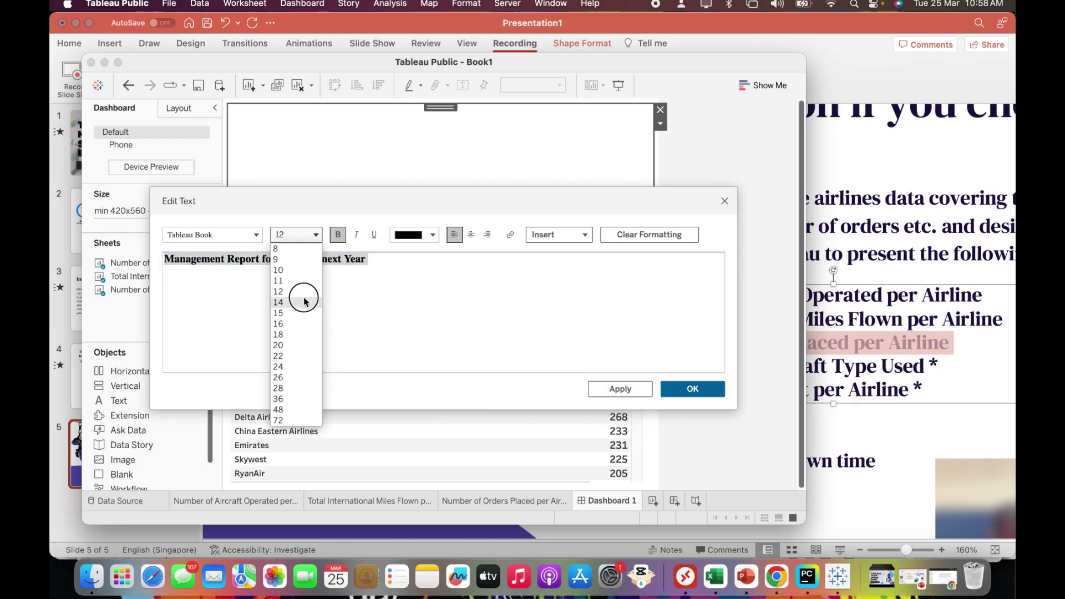
{"action": "left_click", "coordinate": [304, 302]}
{"action": "left_click", "coordinate": [473, 238]}
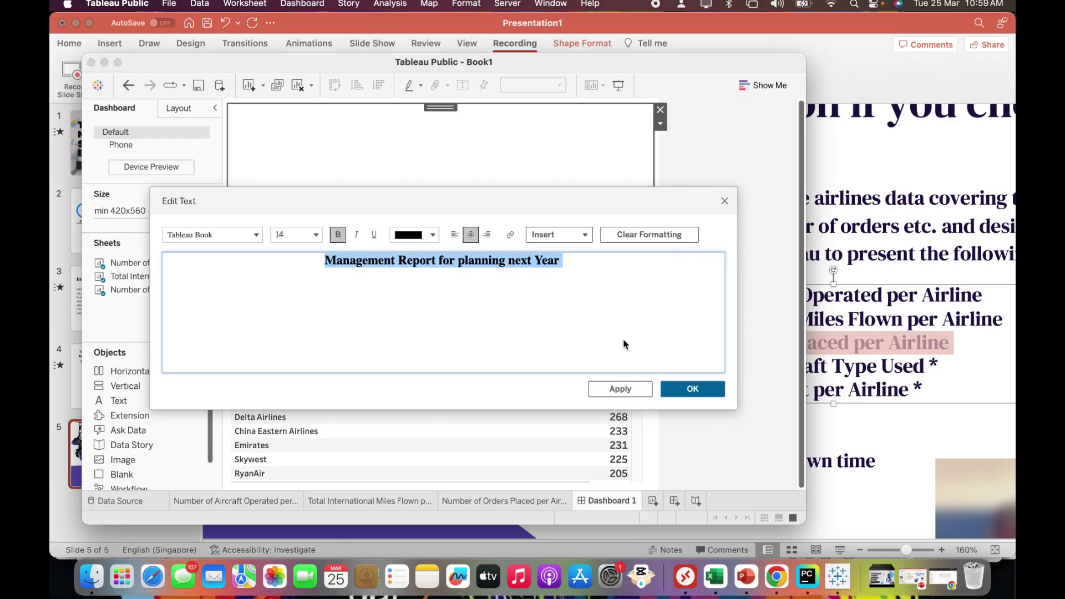
{"action": "left_click", "coordinate": [665, 386]}
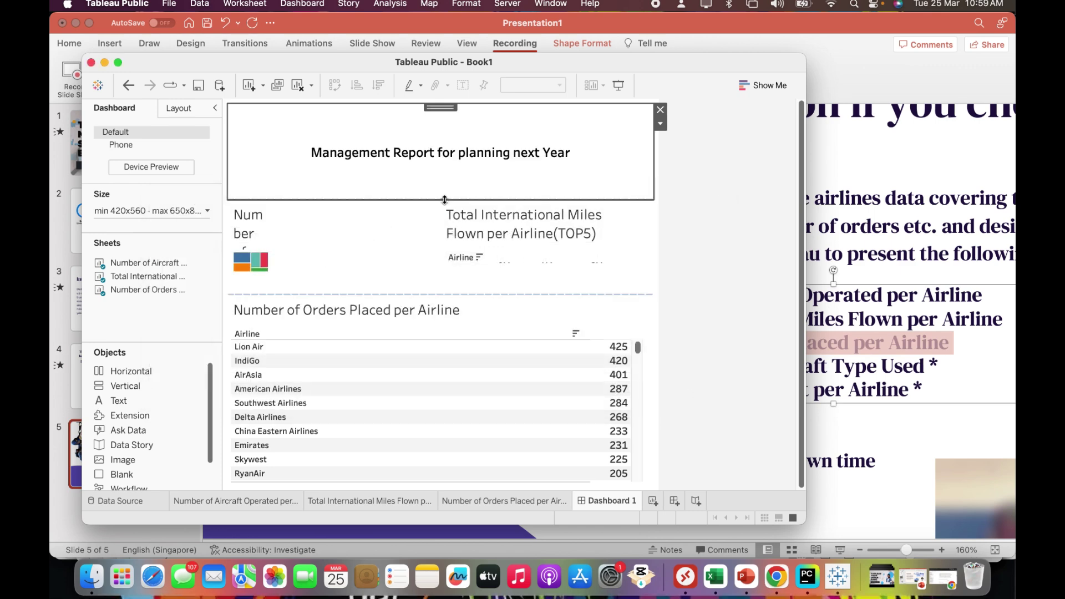
Shrink the title strip and drag the chart divider down to heighten the treemap and miles chart.
{"action": "left_click_drag", "start_coordinate": [442, 200], "coordinate": [442, 120]}
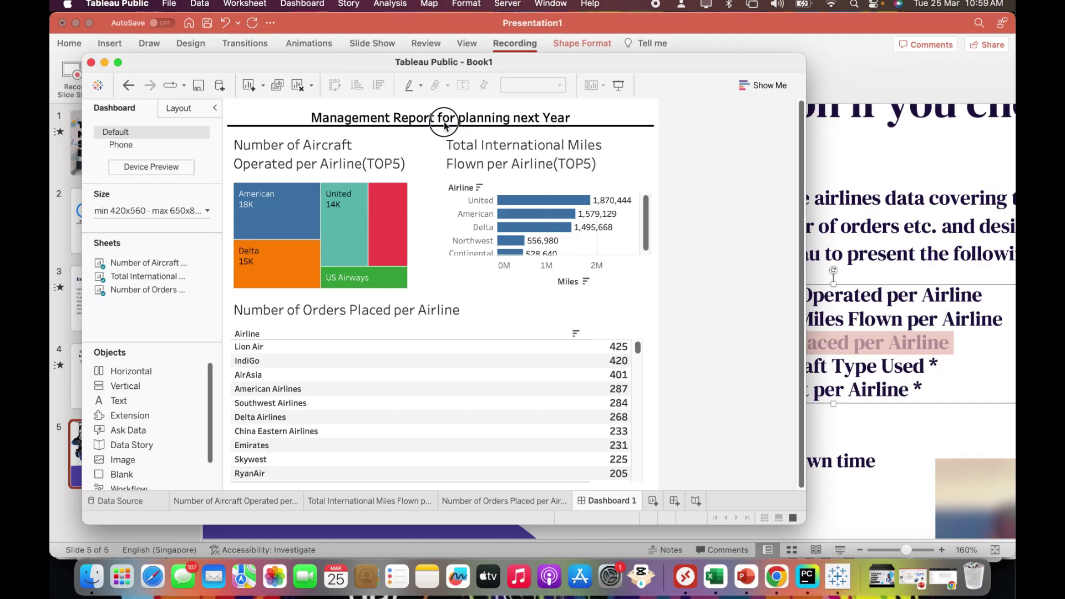
{"action": "left_click", "coordinate": [451, 283]}
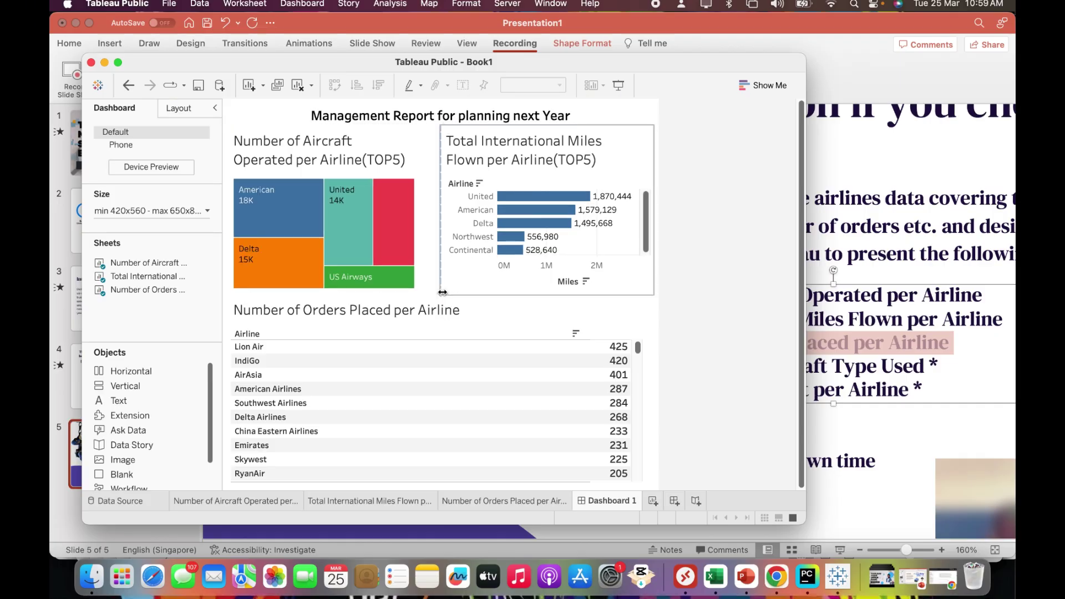
{"action": "left_click_drag", "start_coordinate": [440, 305], "coordinate": [444, 342]}
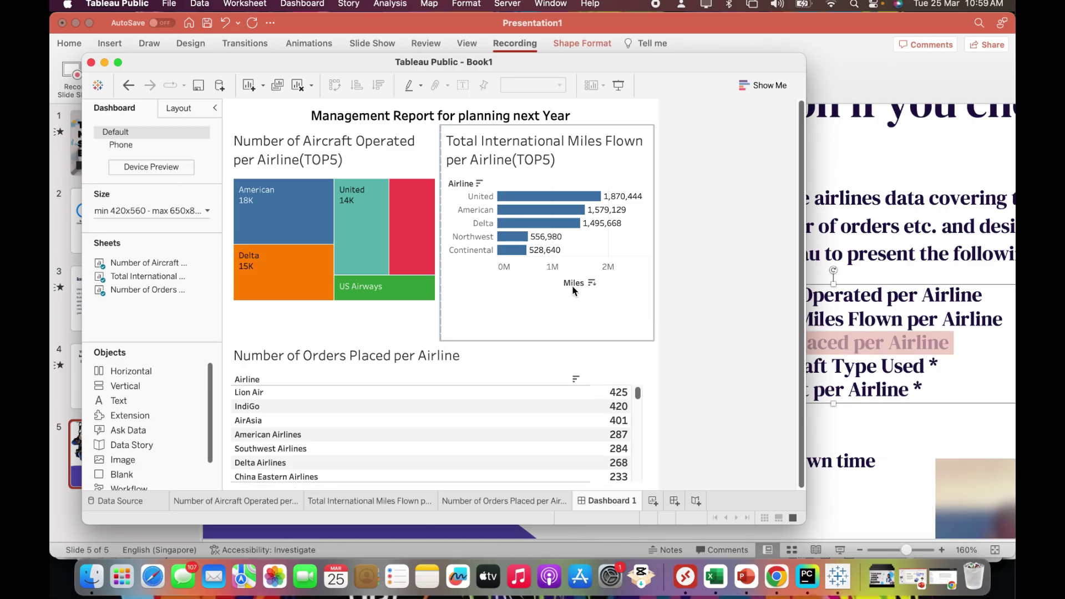
{"action": "left_click", "coordinate": [215, 108]}
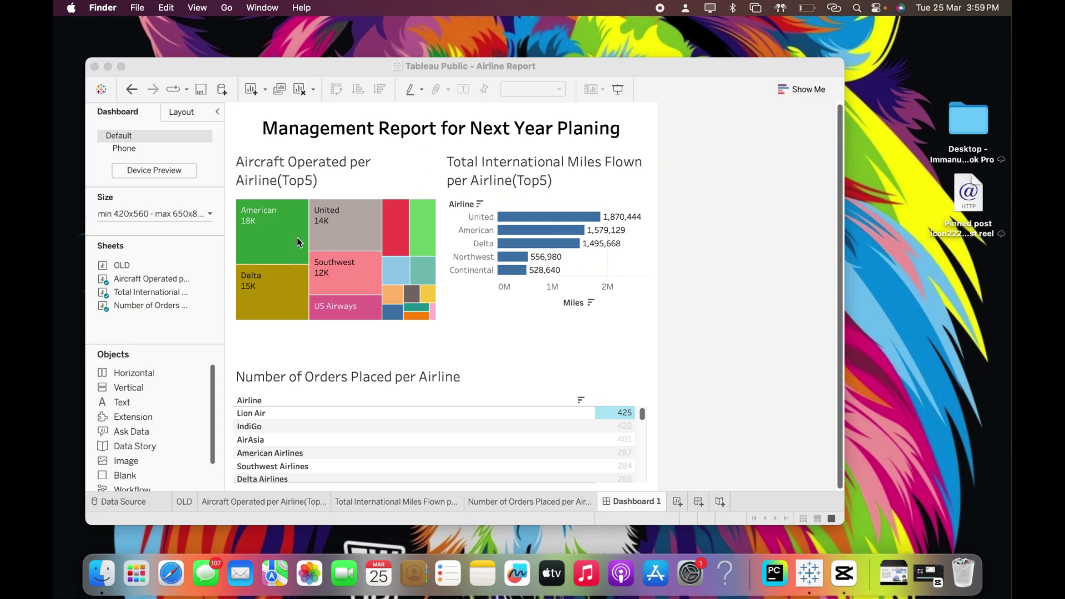
Choose Save to Tableau Public As and start replacing the workbook title with 'Ariline Report V2'.
{"action": "left_click", "coordinate": [138, 8]}
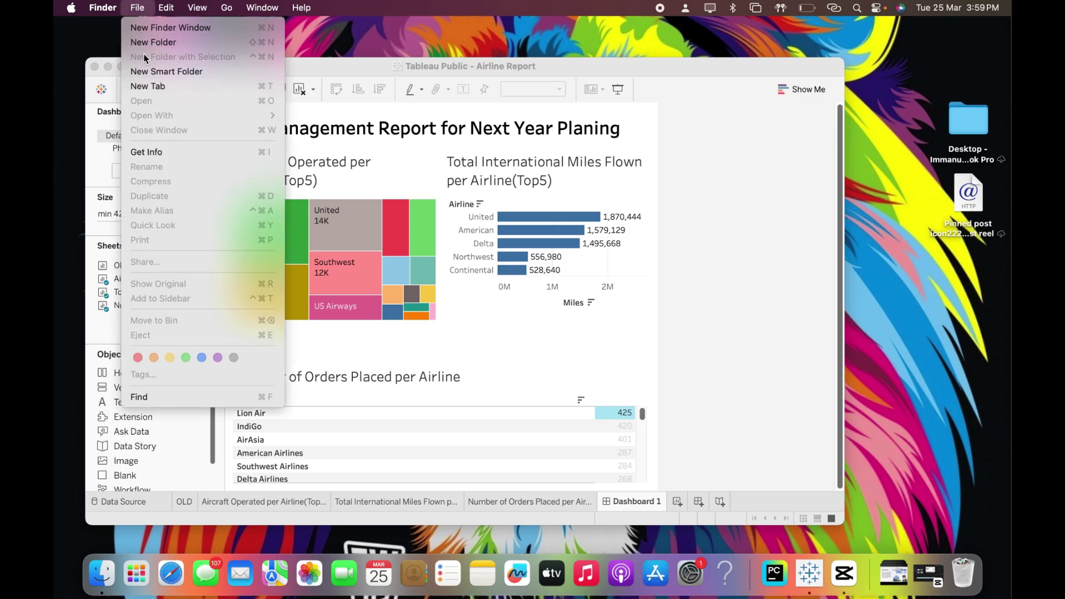
{"action": "left_click", "coordinate": [320, 85]}
{"action": "left_click", "coordinate": [170, 9]}
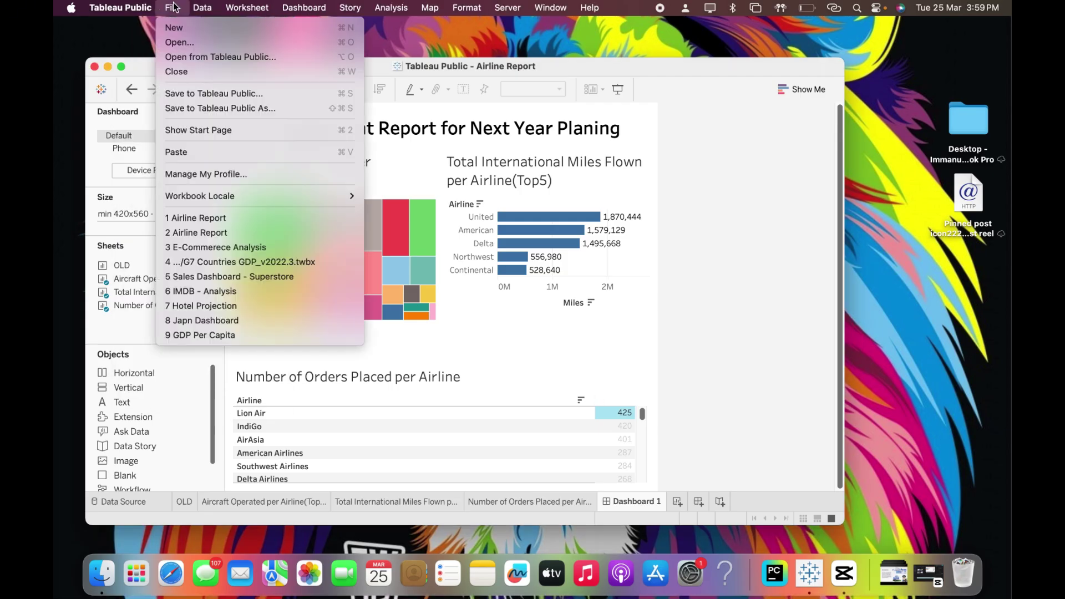
{"action": "left_click", "coordinate": [206, 105]}
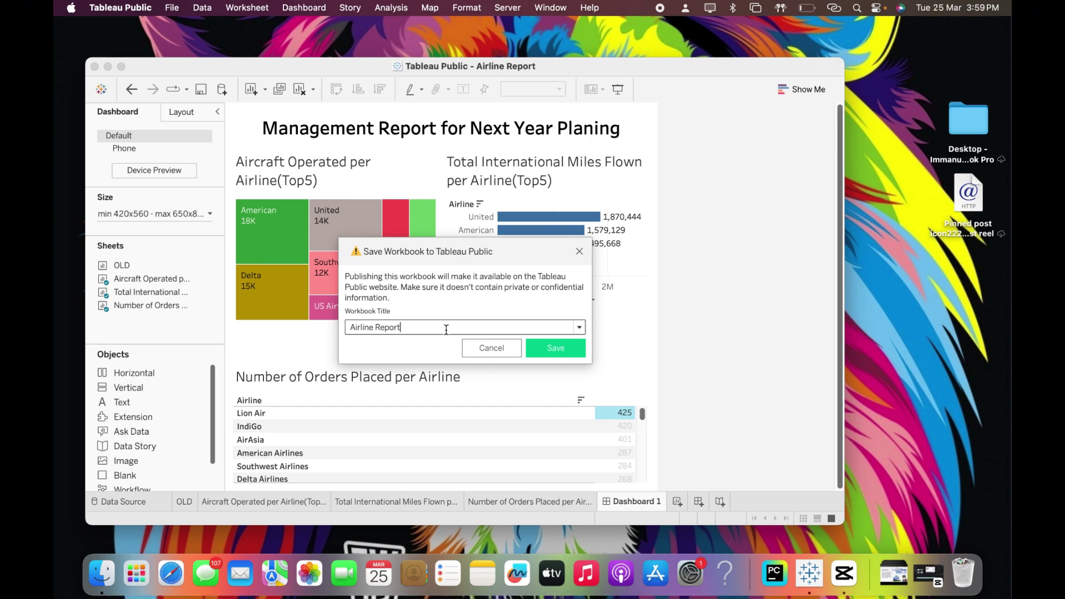
{"action": "key", "text": "super+a"}
{"action": "type", "text": "A"}
Publish 'Ariline Report V2', select its share link, and start a screenshot of it.
{"action": "left_click", "coordinate": [548, 349]}
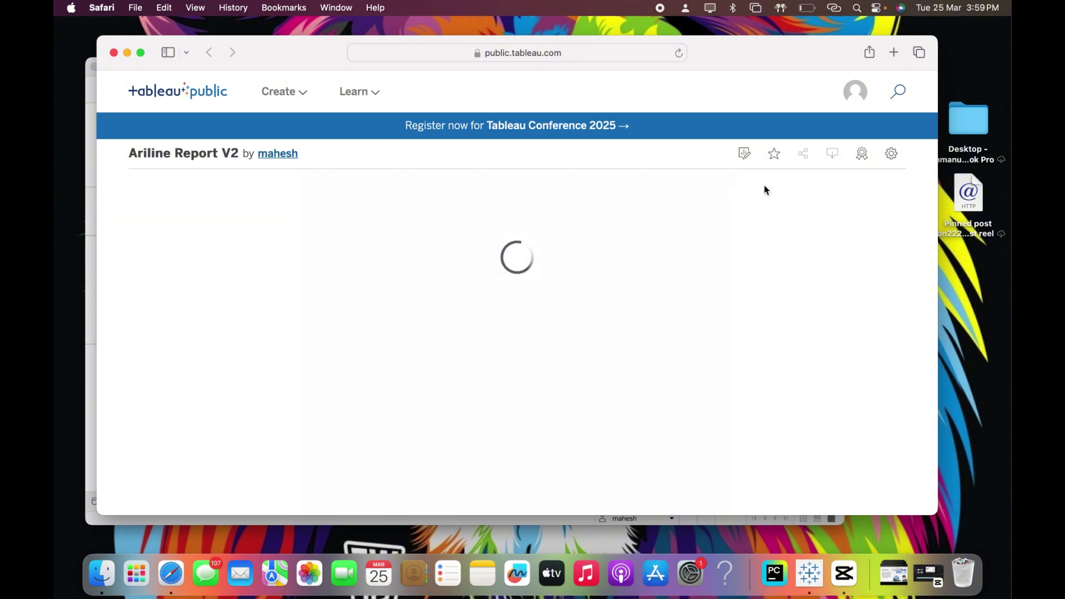
{"action": "left_click", "coordinate": [801, 167]}
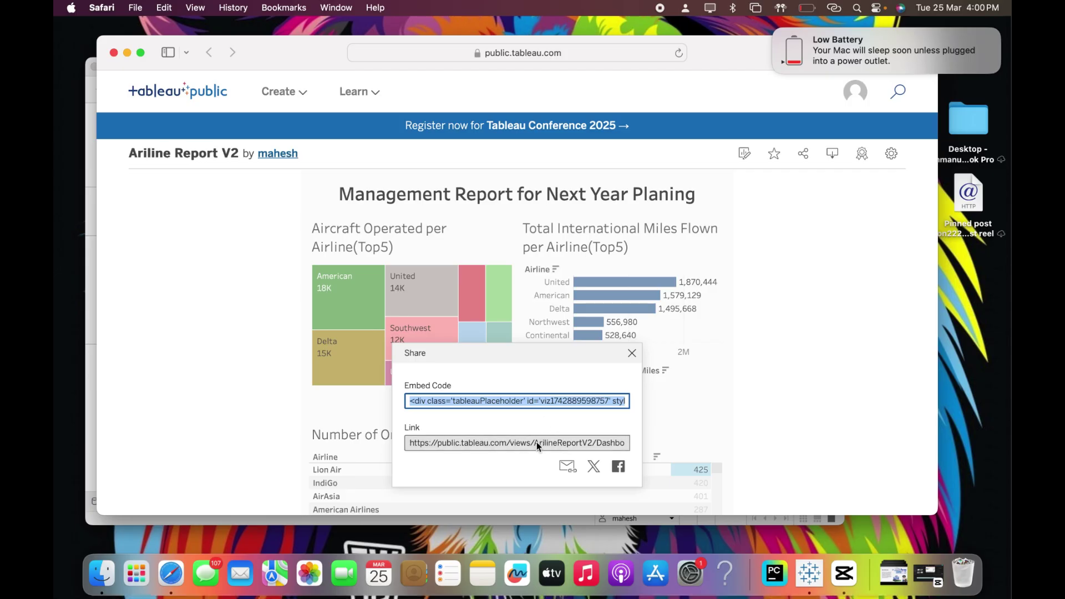
{"action": "left_click", "coordinate": [536, 443]}
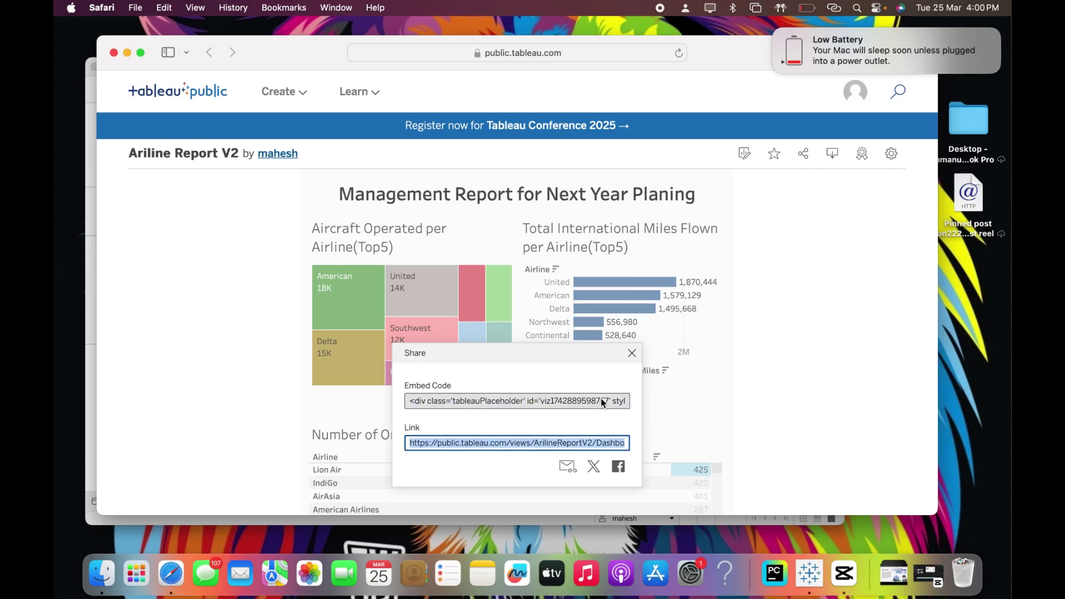
{"action": "key", "text": "super+shift+5"}
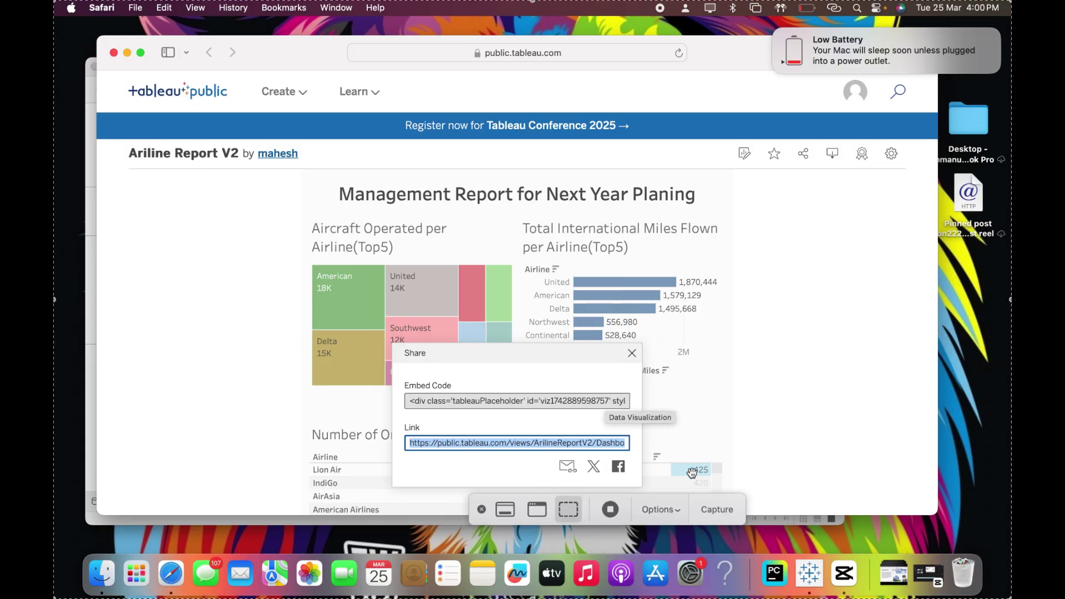